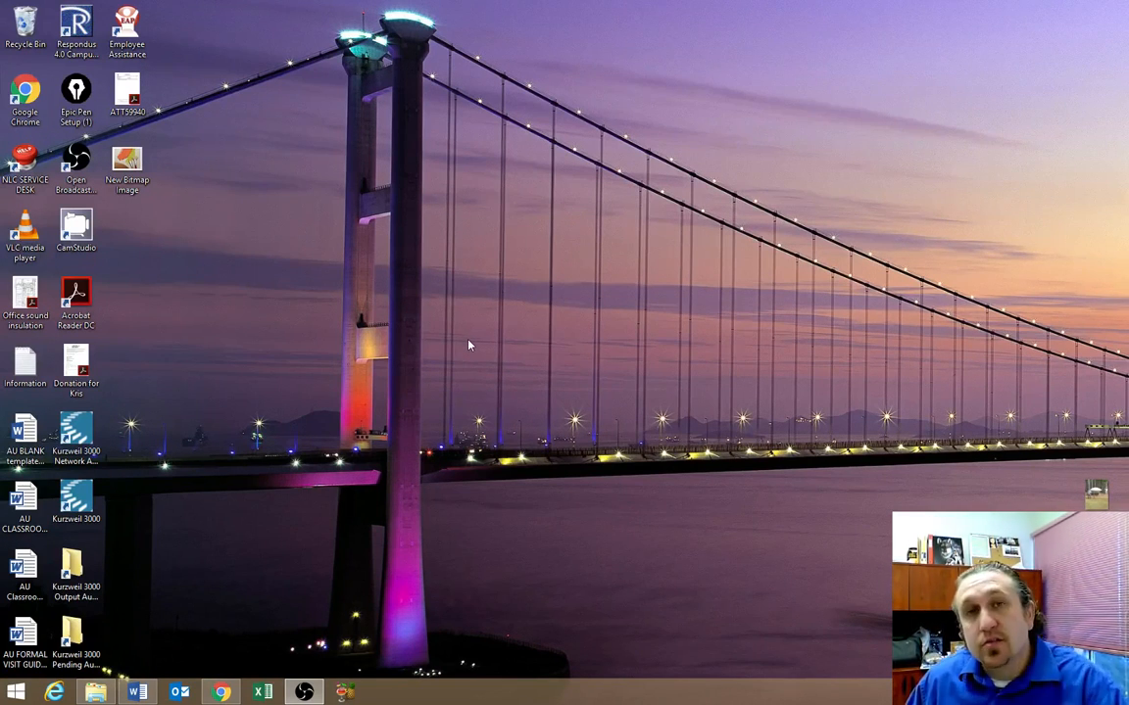
Launch Word 2013 from the Microsoft Office 2013 folder in the Start menu's program list
left_click(18, 693)
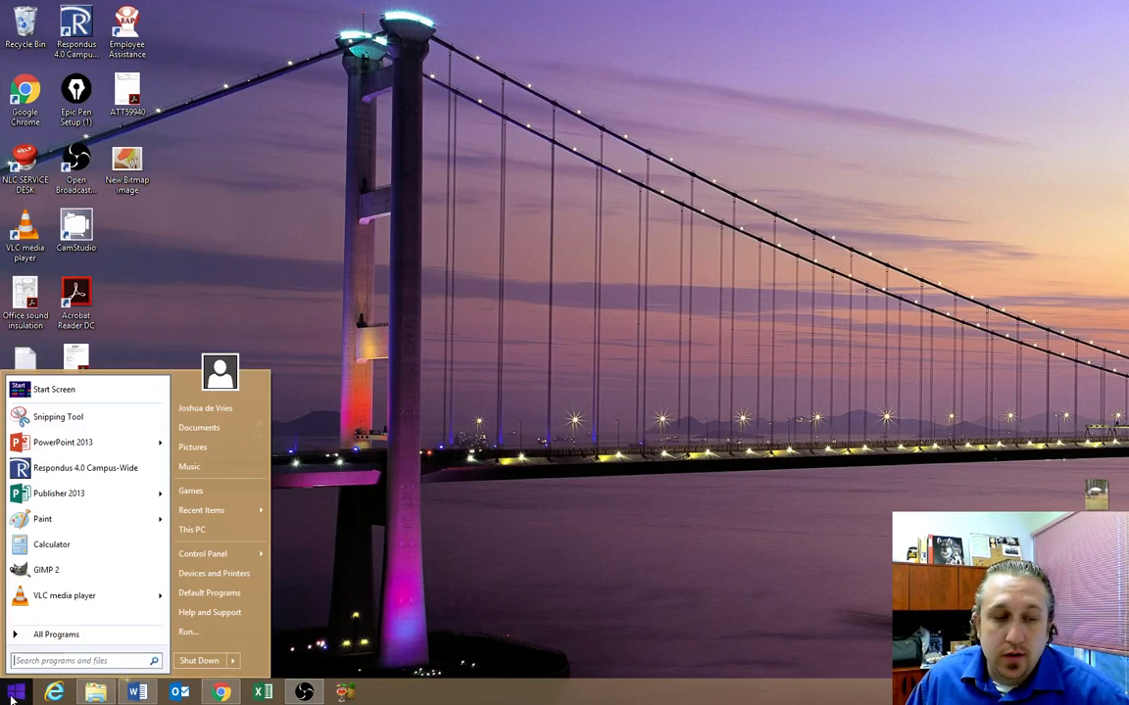
left_click(98, 634)
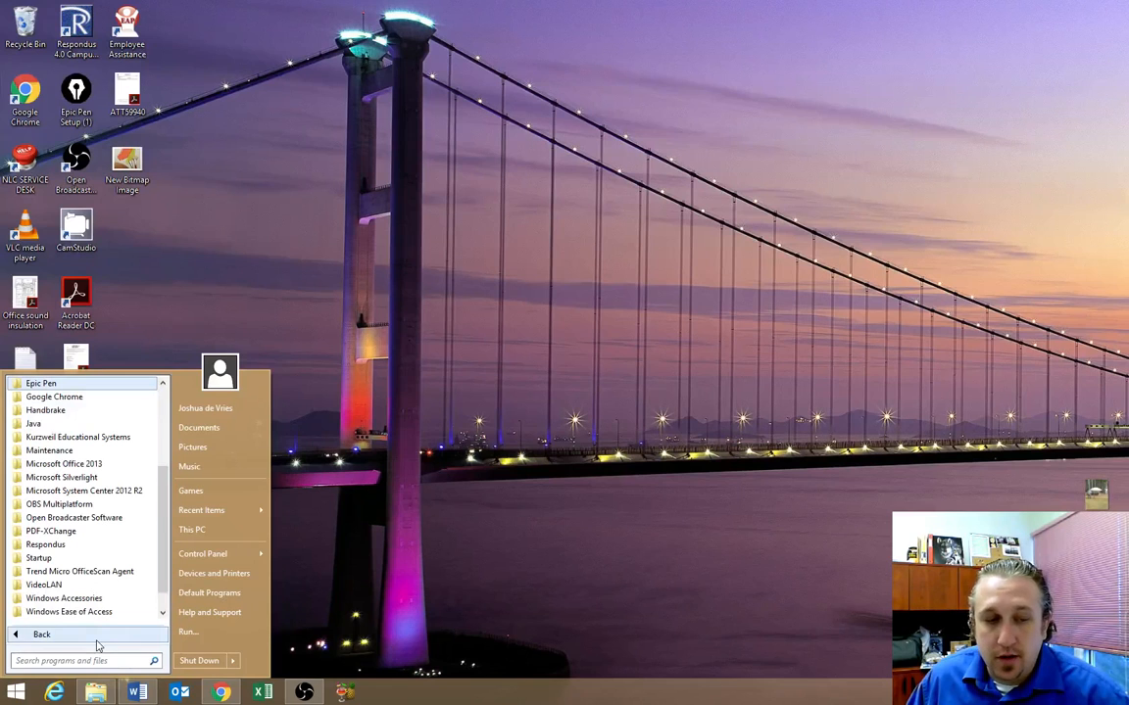
scroll(110, 516, "up", 4)
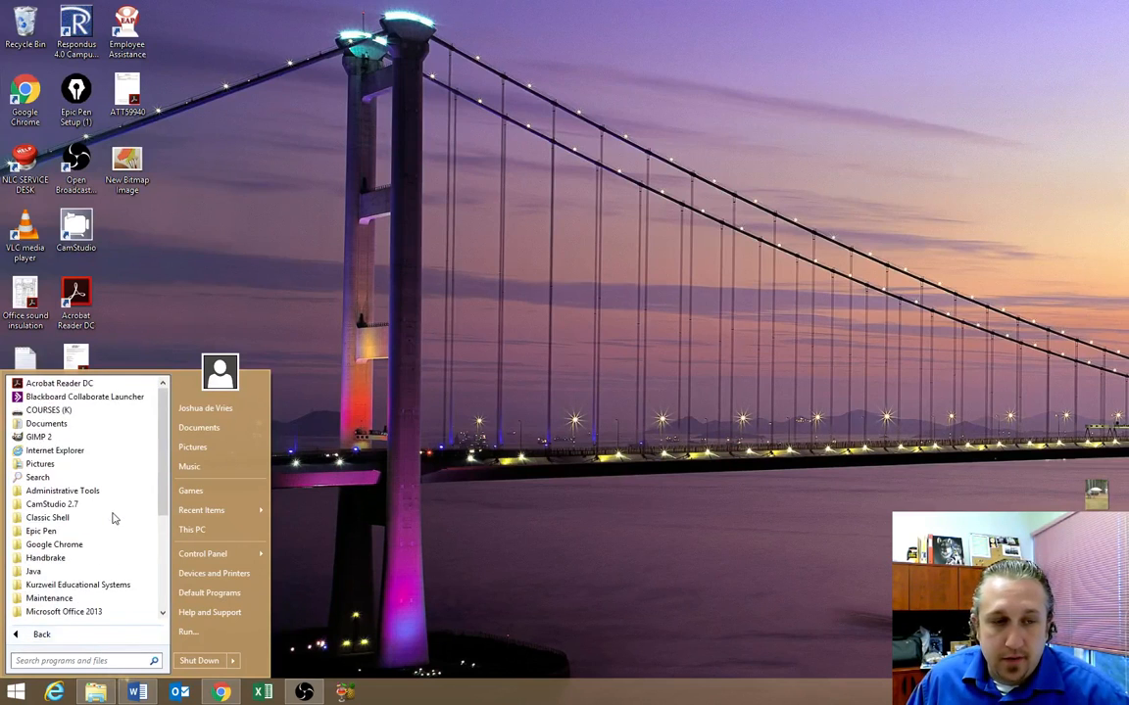
scroll(110, 515, "down", 3)
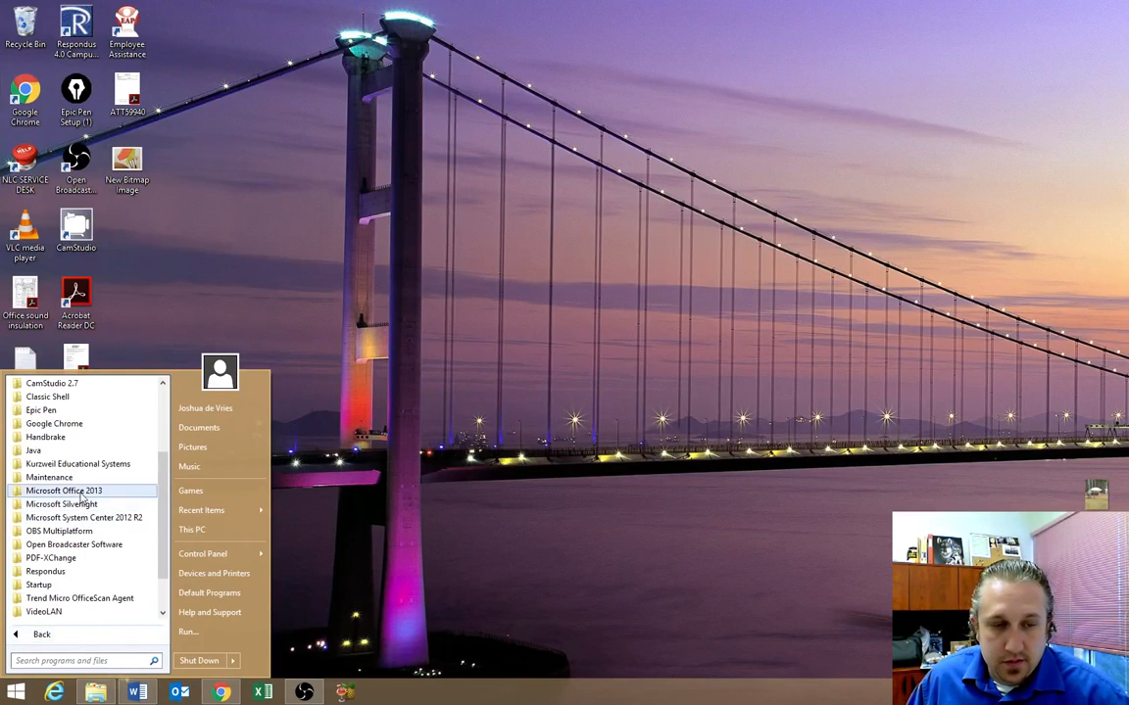
left_click(73, 491)
left_click(57, 598)
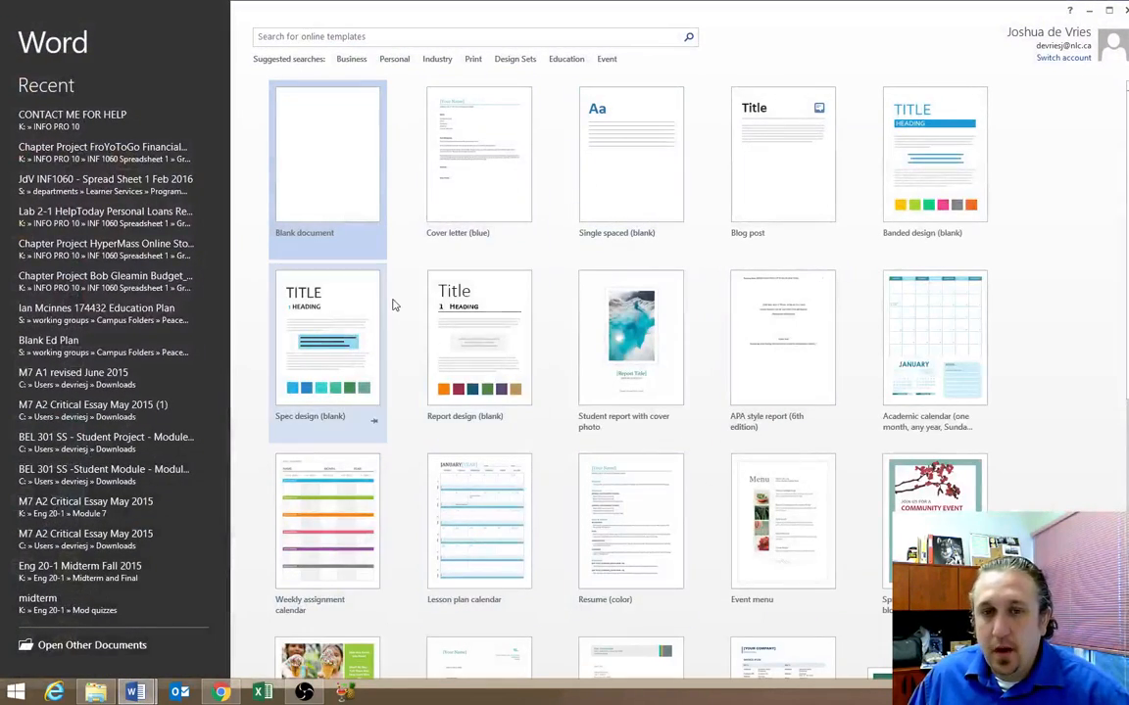
Create a blank document and type 'Adventure!' as its first line
left_click(353, 170)
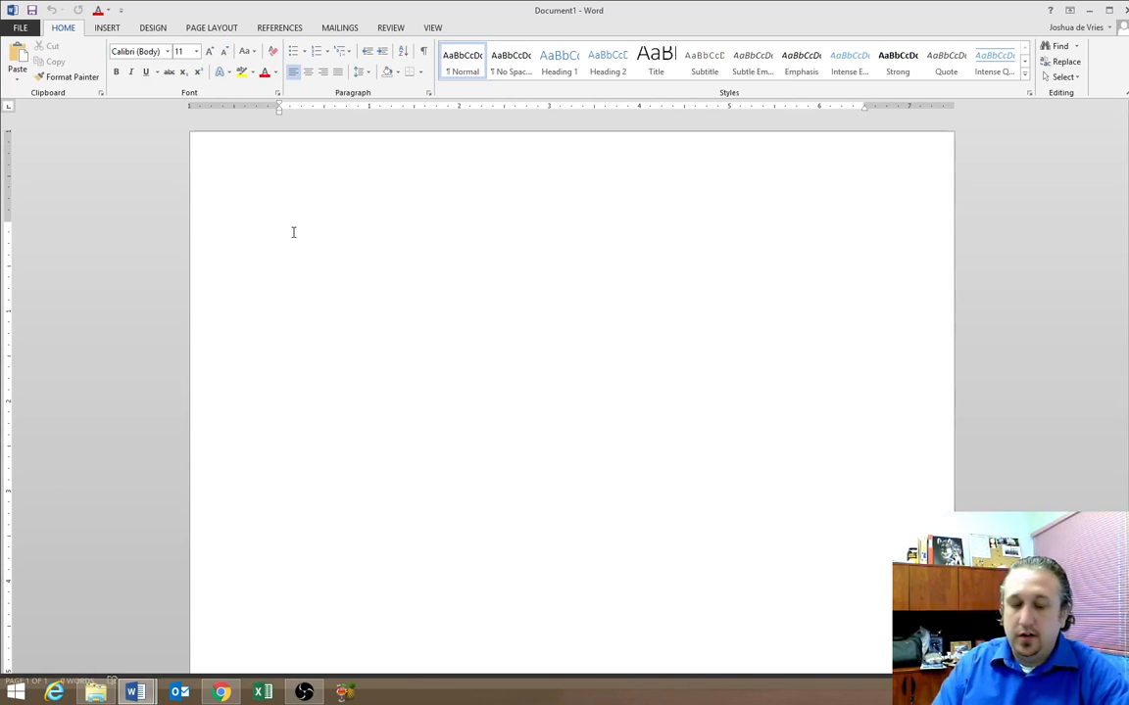
type("Adventure")
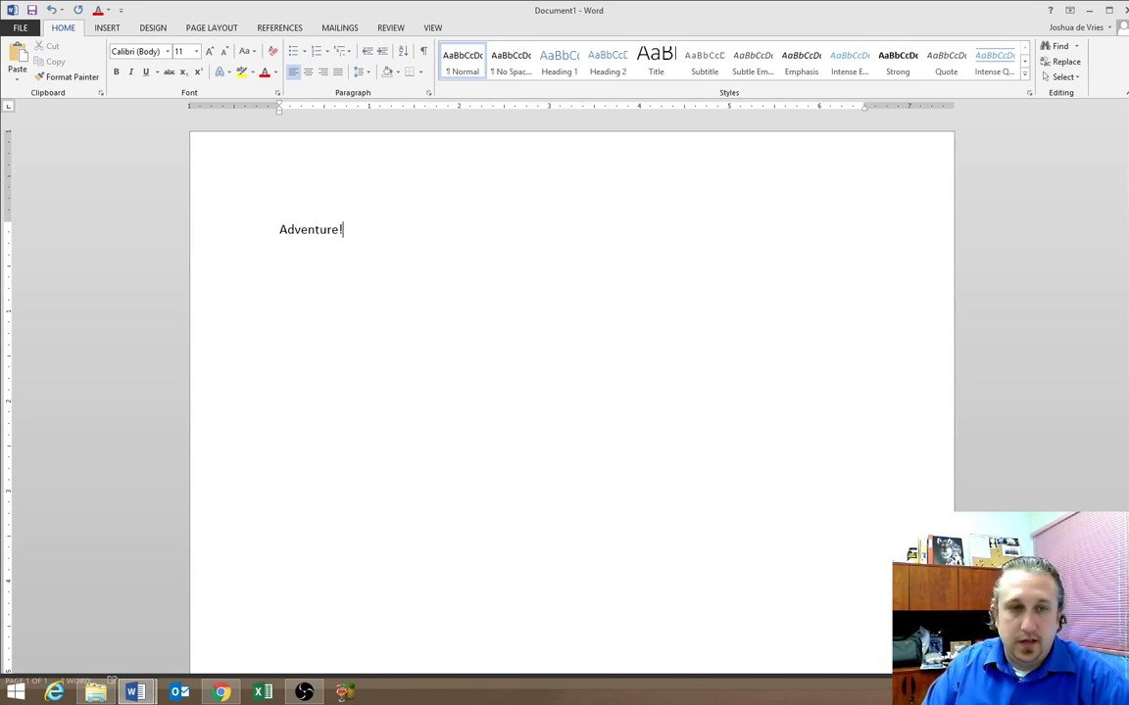
type("!")
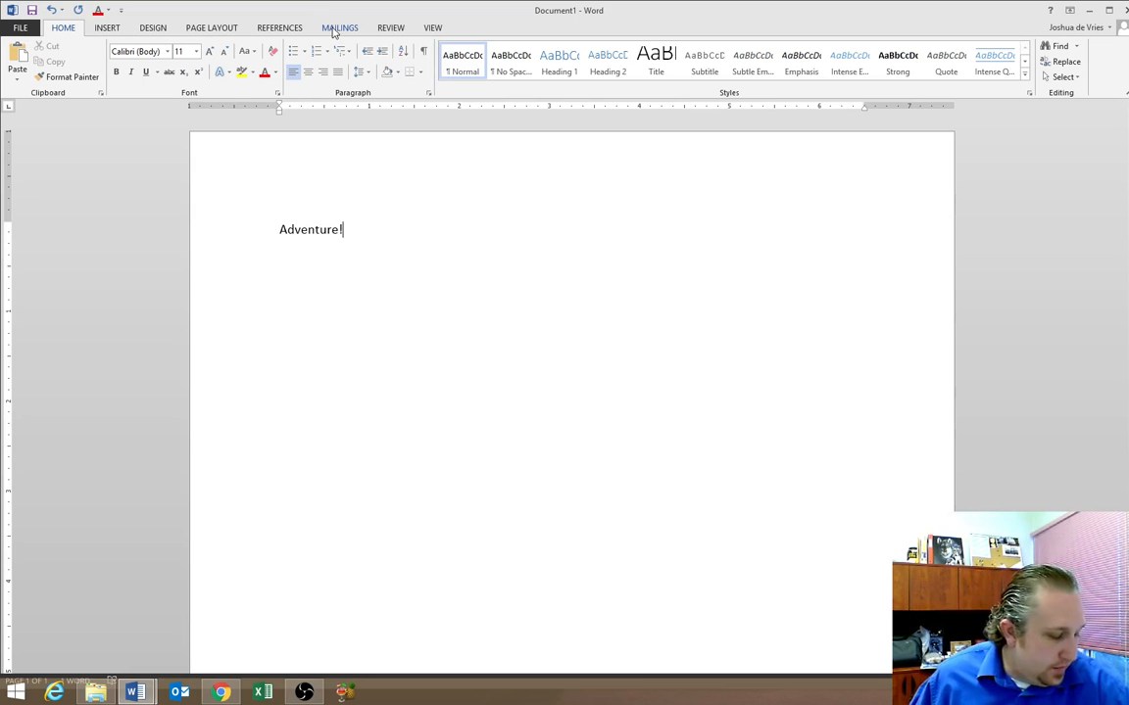
Turn on Show/Hide ¶ marks and add two empty paragraphs after 'Adventure!'
left_click(424, 53)
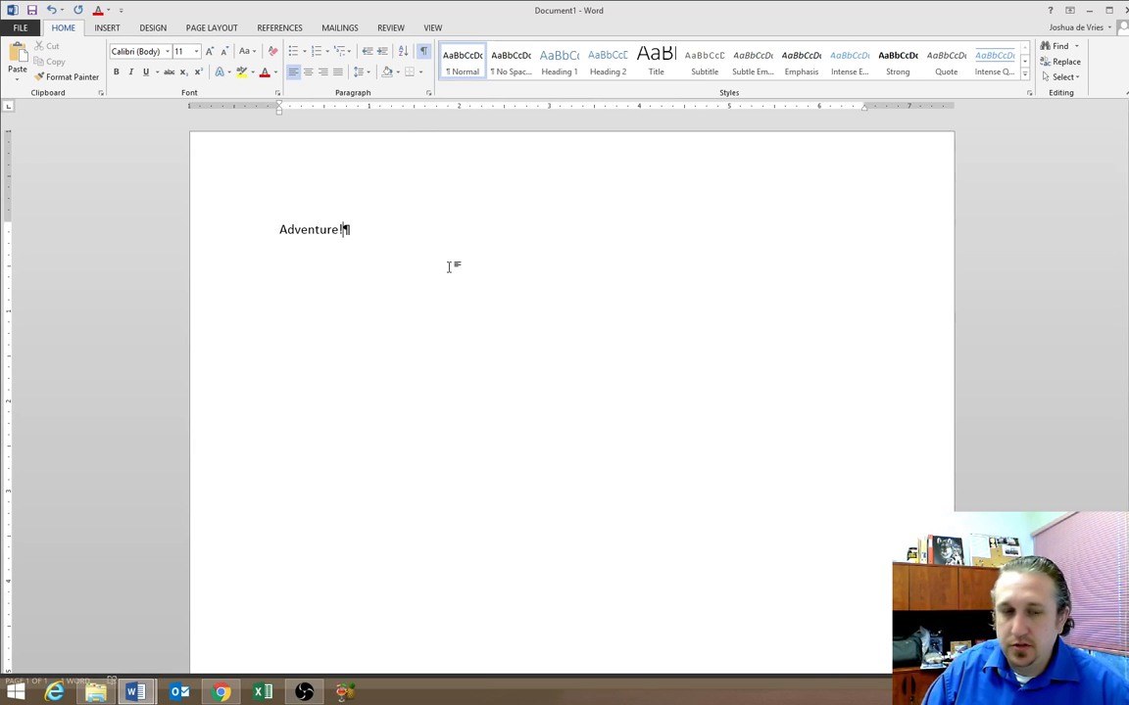
key("Return")
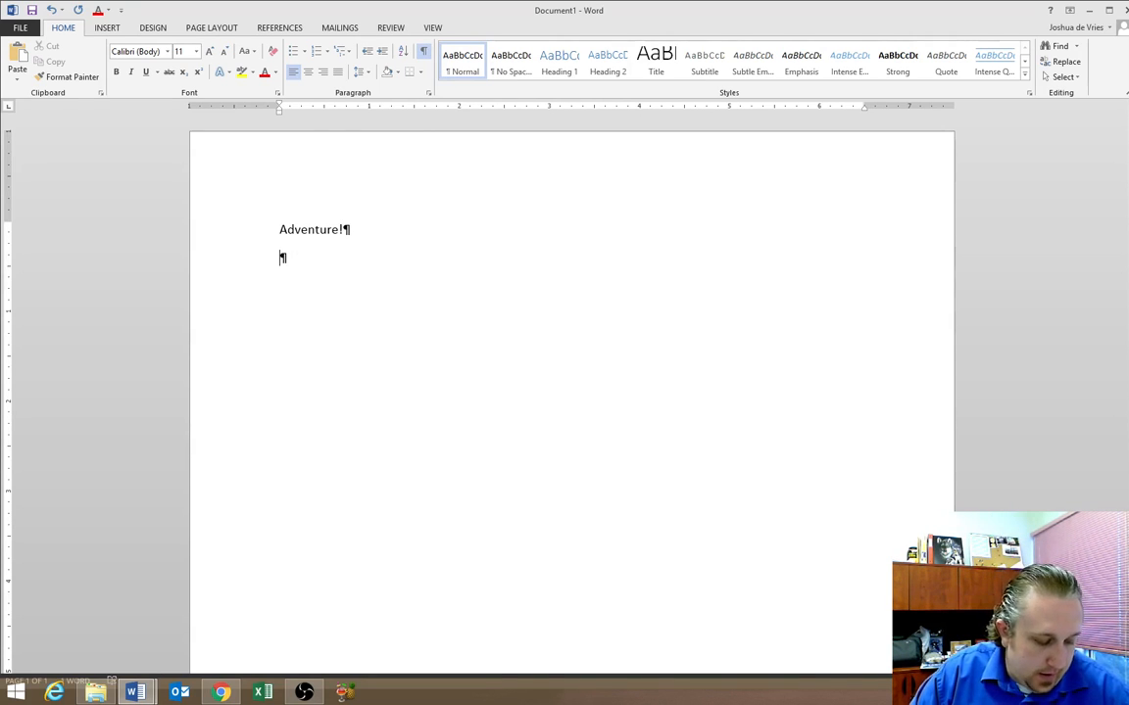
key("Return")
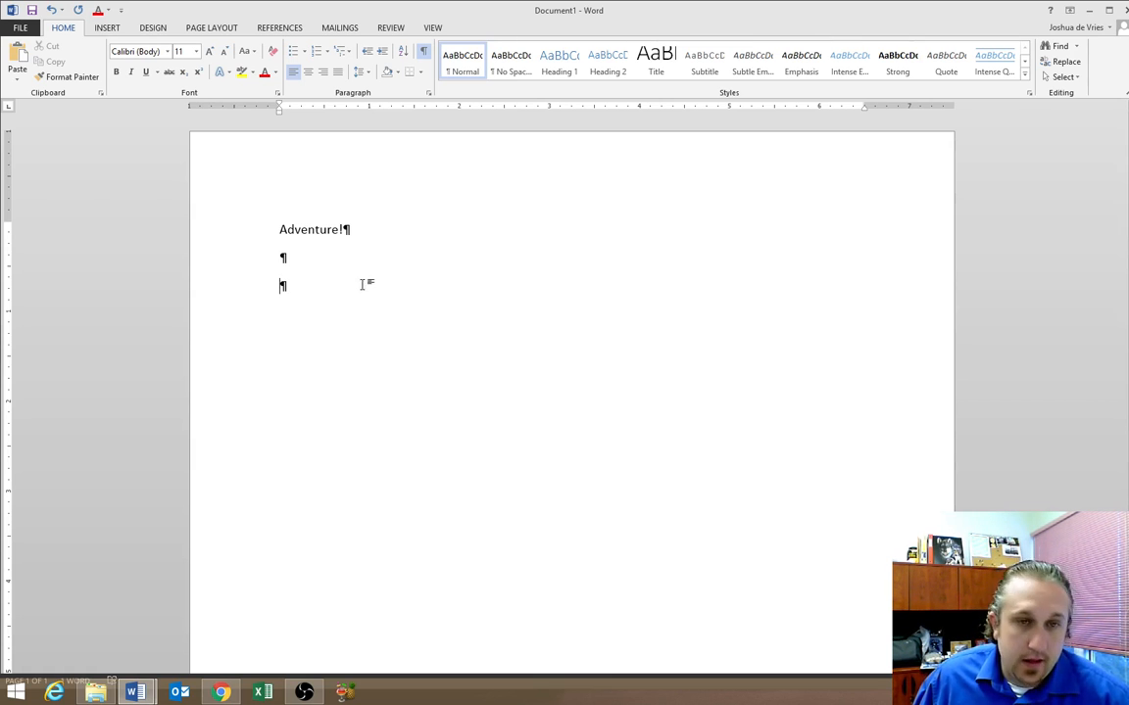
On the third line, type the 'Explore scenic trails with breathtaking views…' sentence, fixing typos
left_click(294, 268)
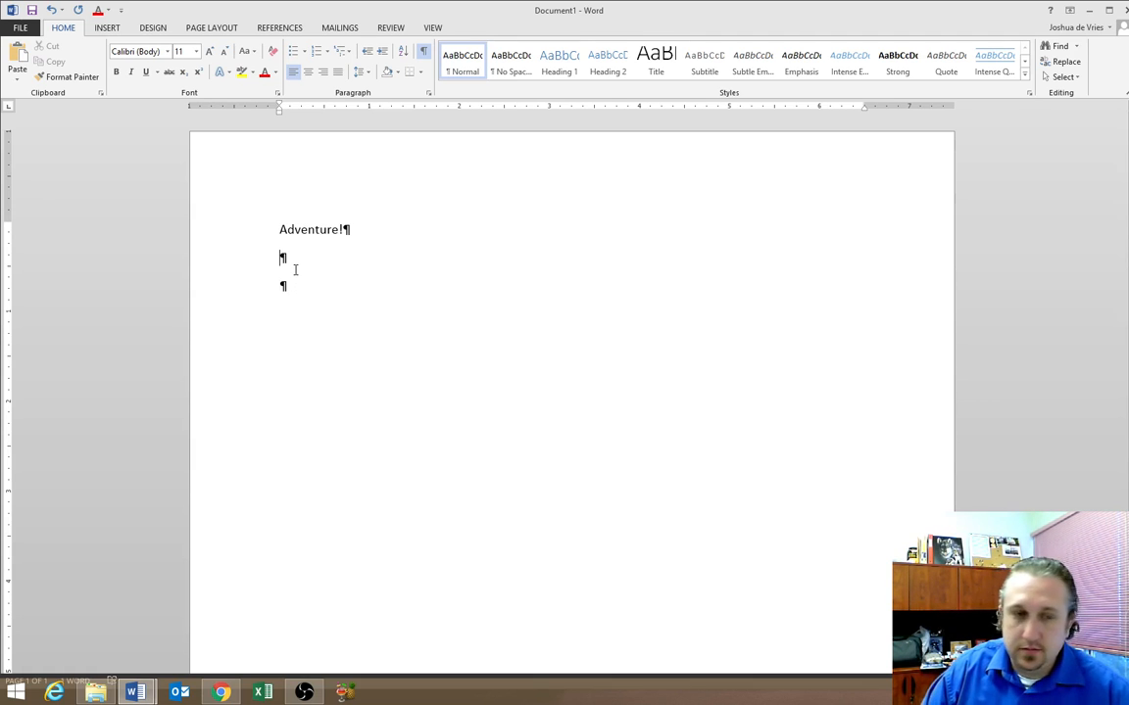
key("Return")
key("Delete")
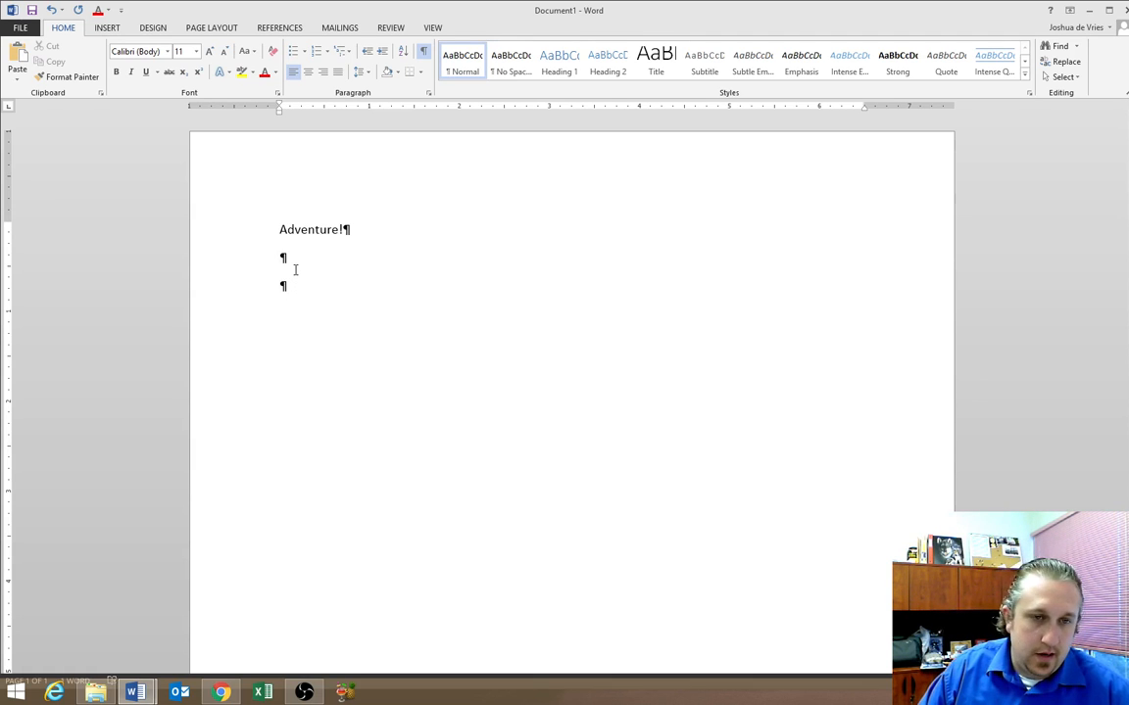
type("Explore")
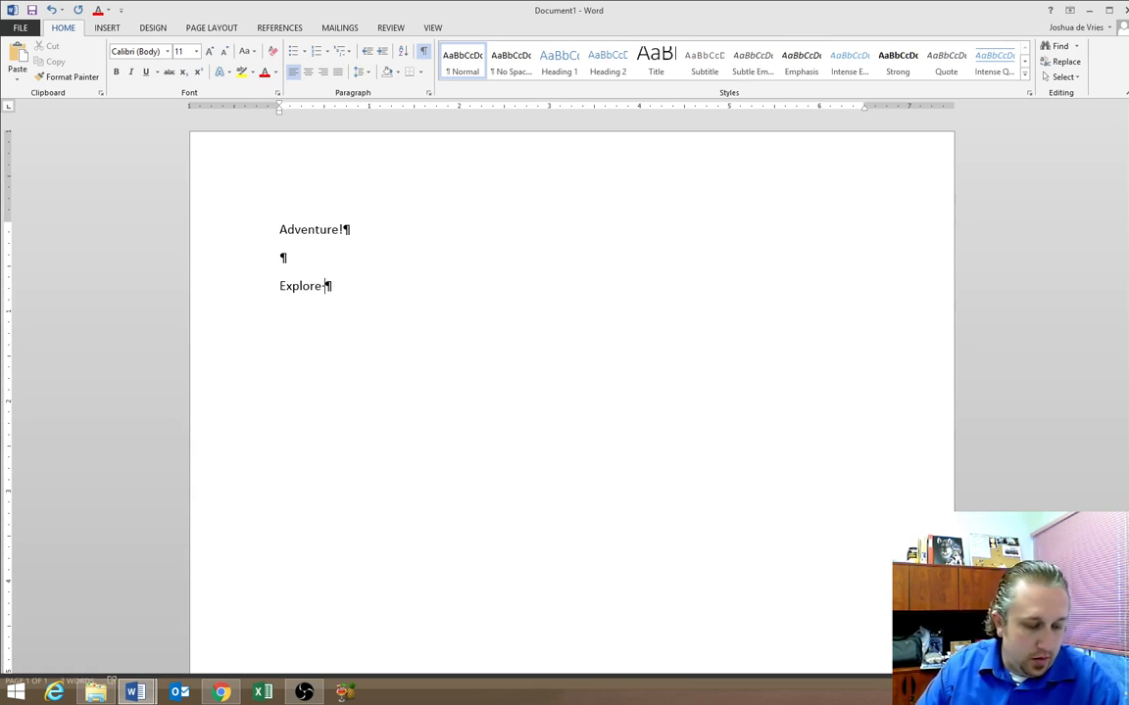
type(" scence")
key("BackSpace")
key("BackSpace")
key("BackSpace")
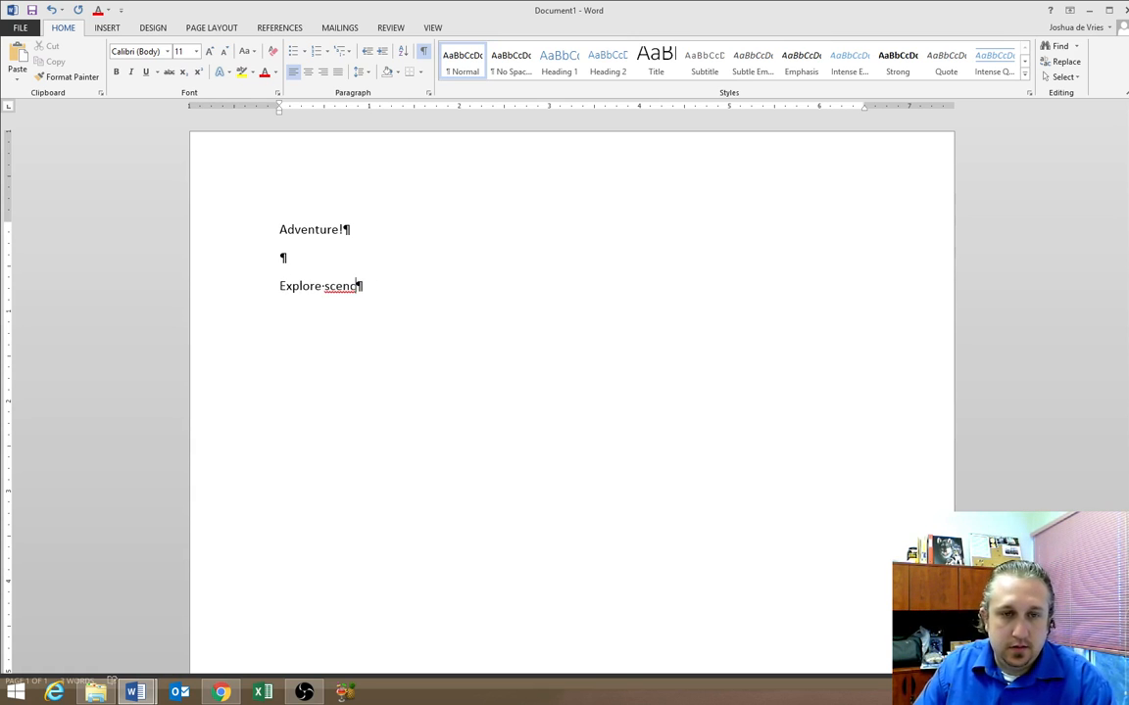
type("ic trails with breah")
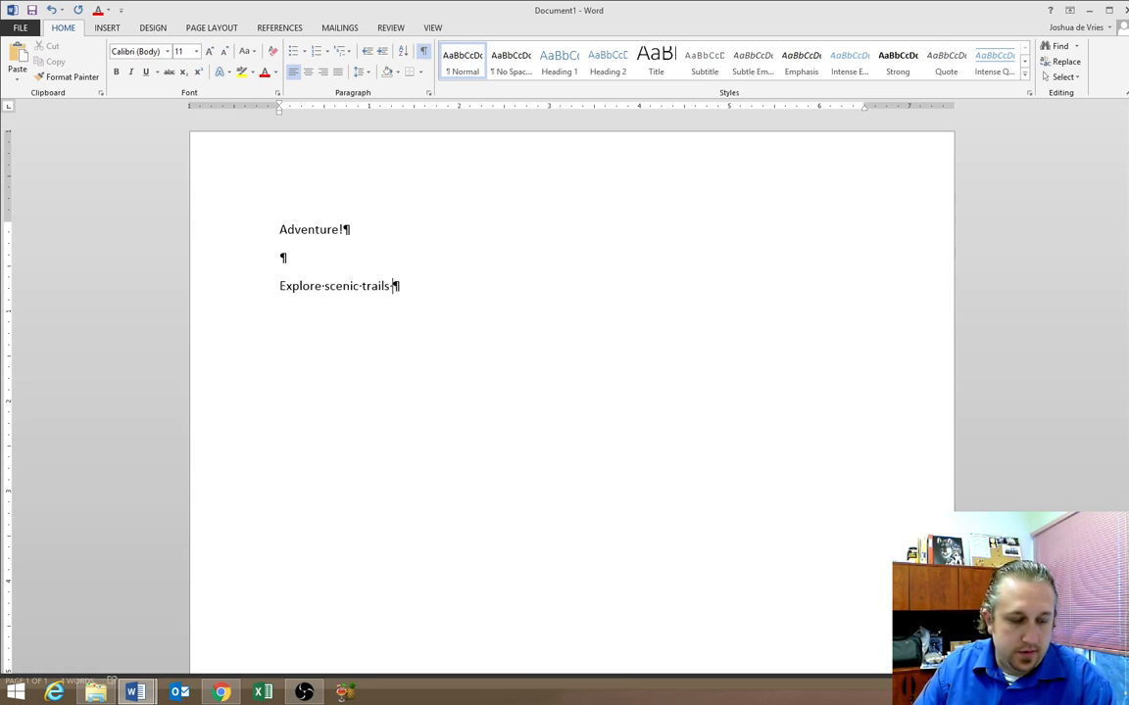
key("BackSpace")
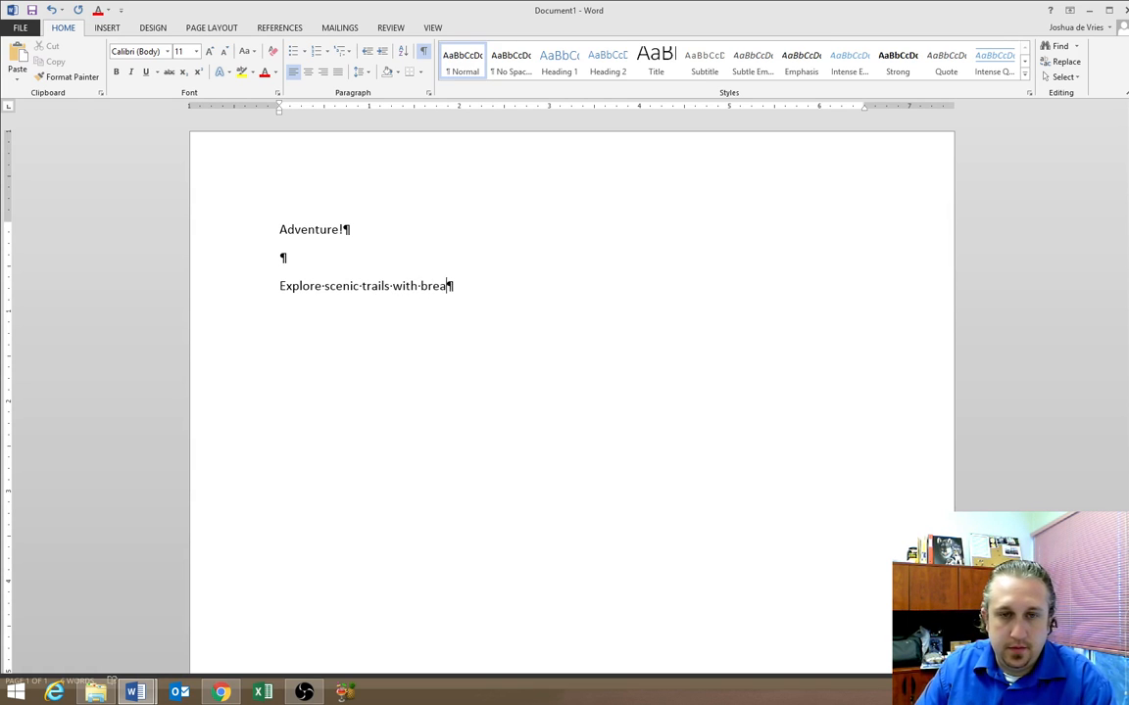
type("thtaking ")
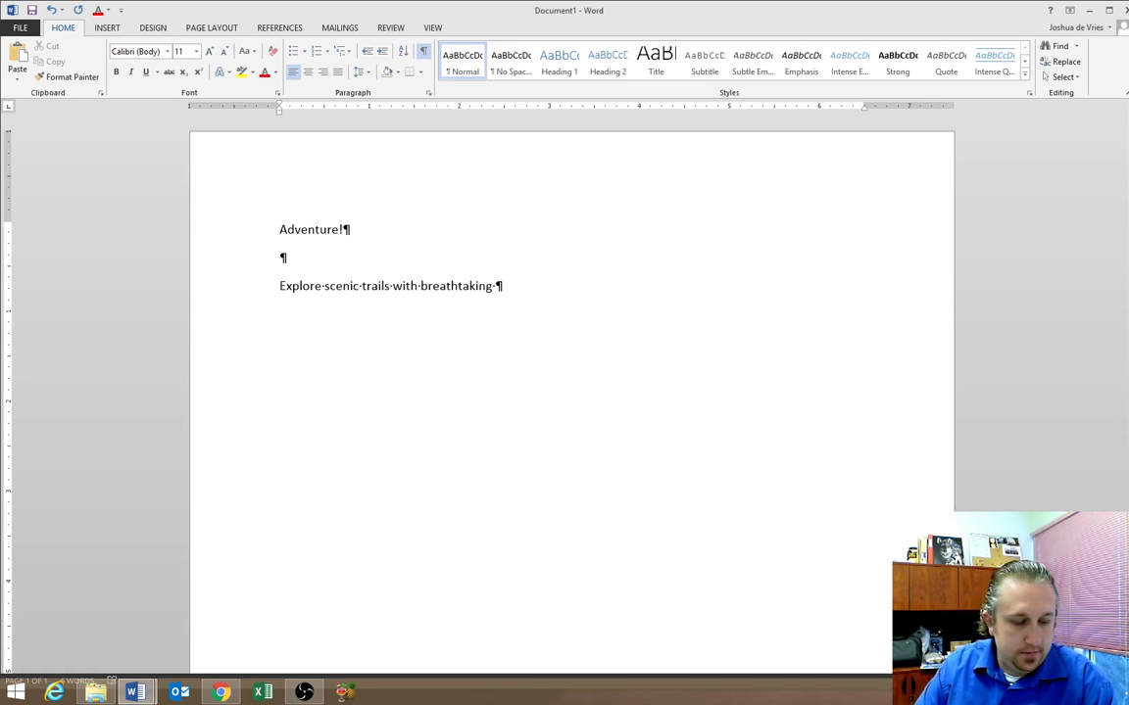
type("views as you tr")
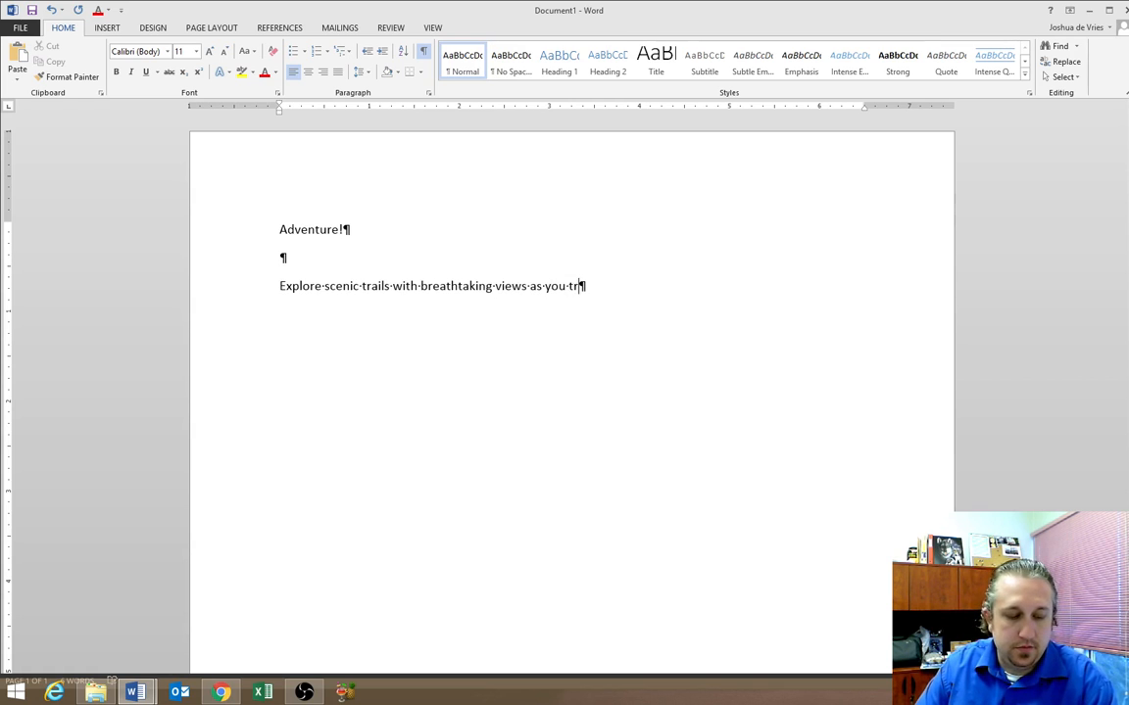
type("avel through meadows")
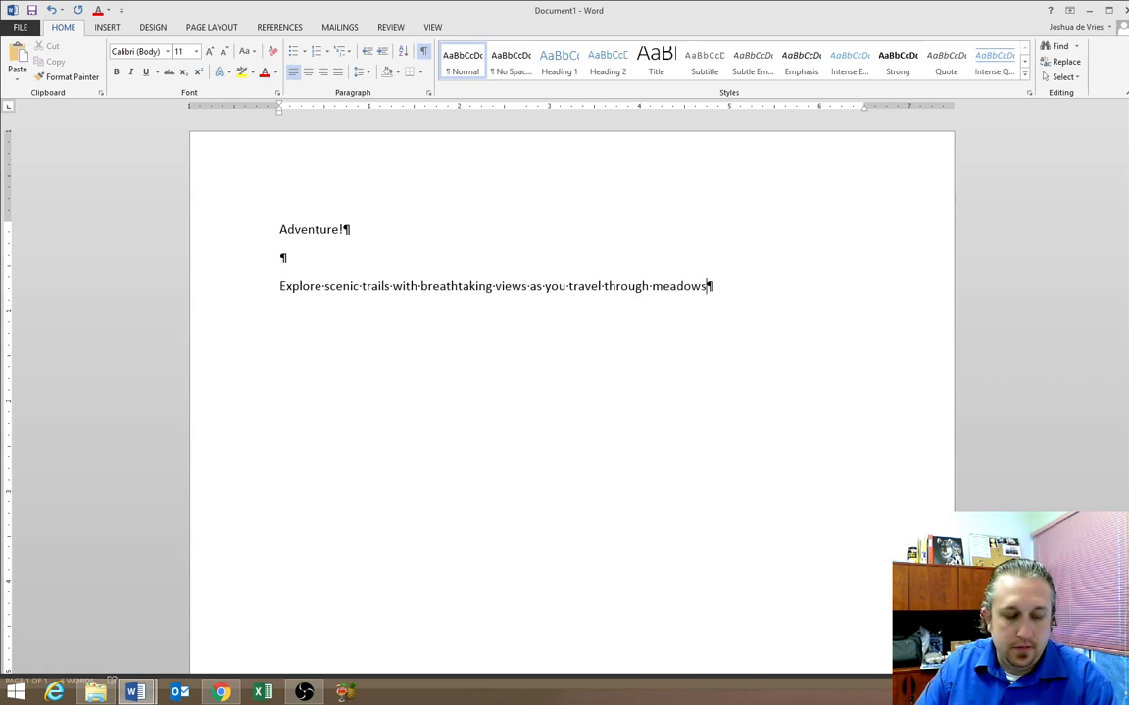
type(", forests, s")
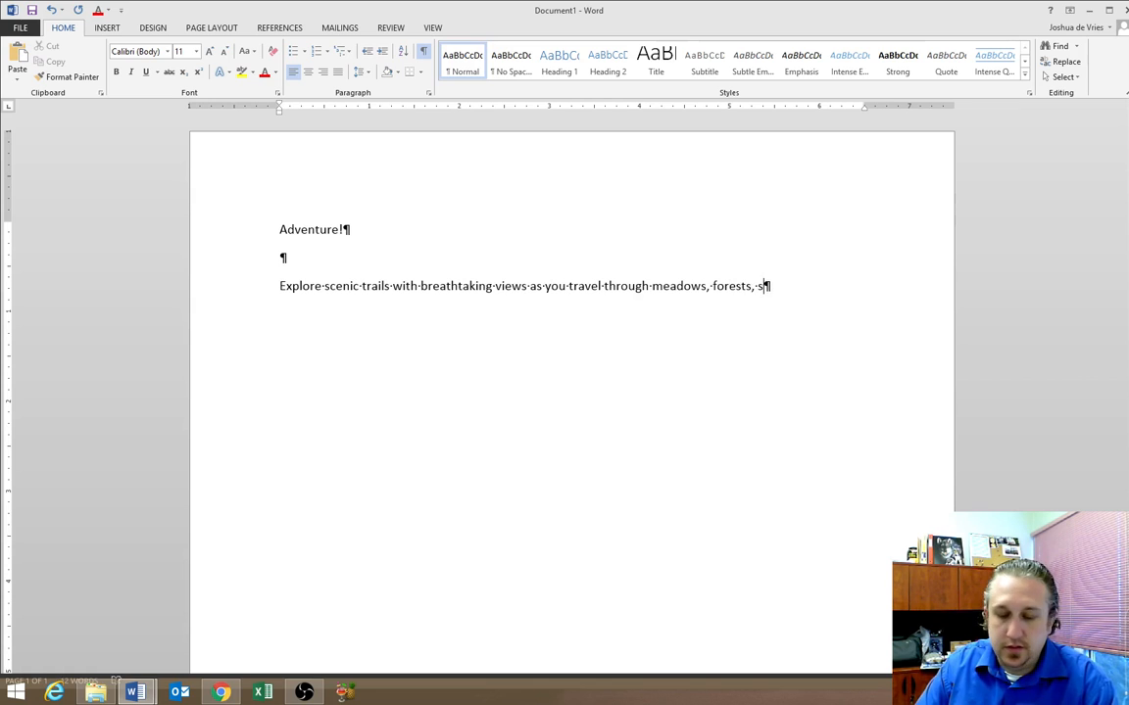
type("treams, a")
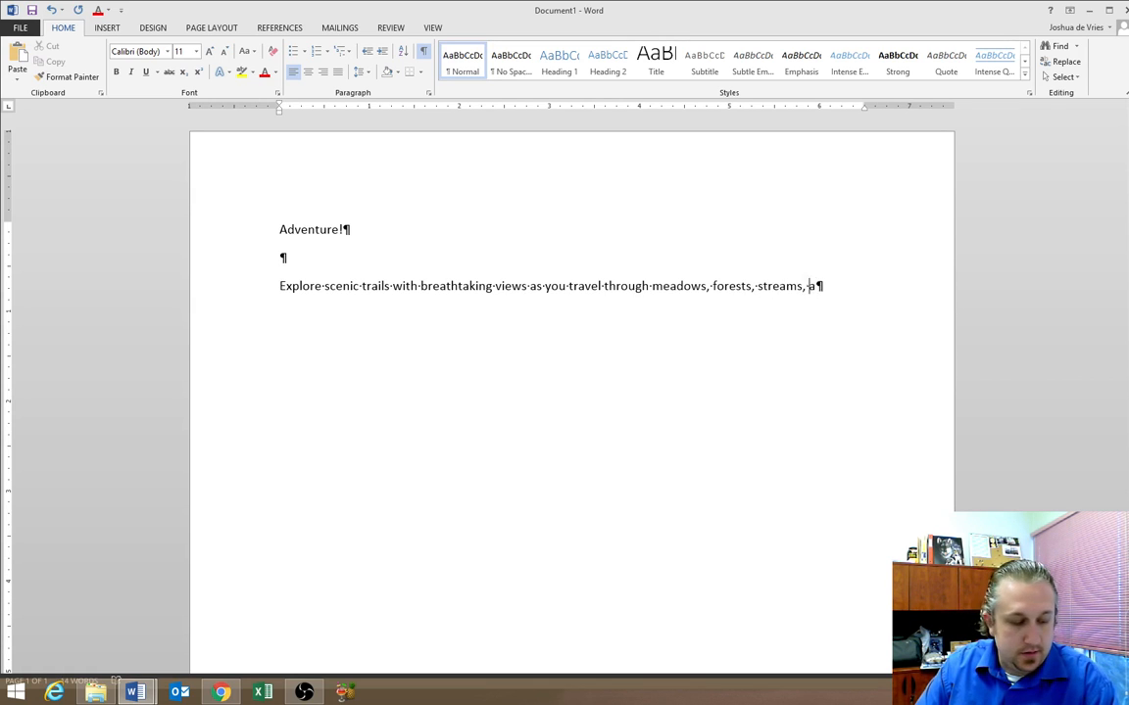
type("nd mountains")
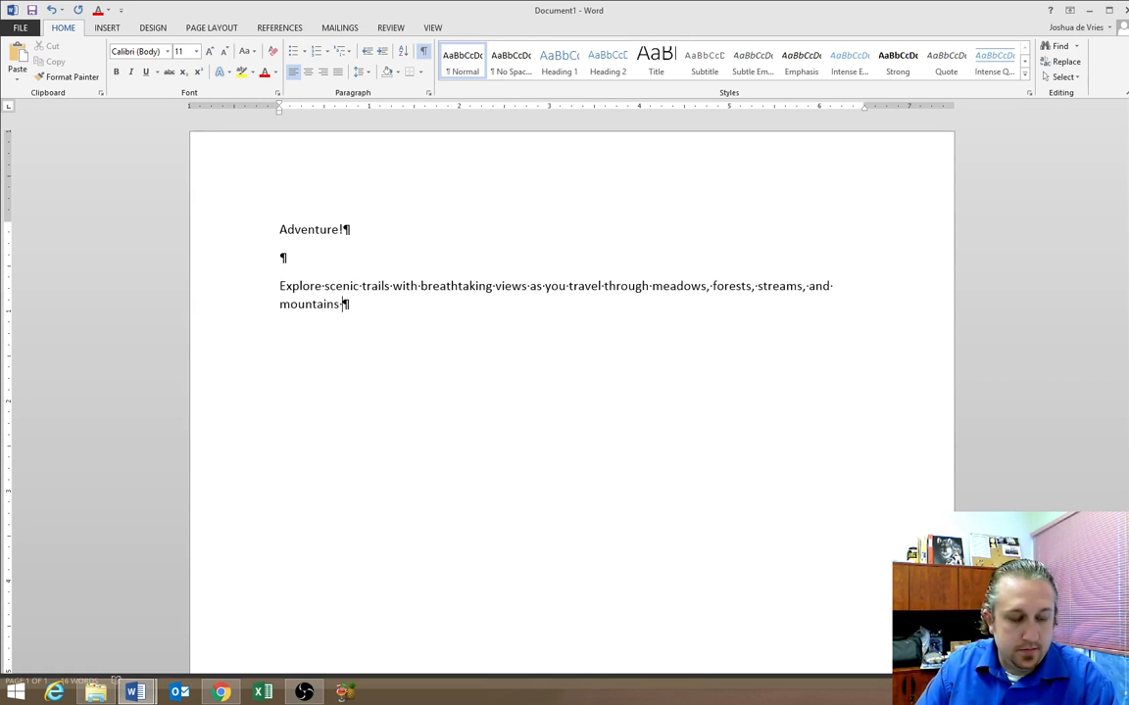
type(" in an off-road vehicle.")
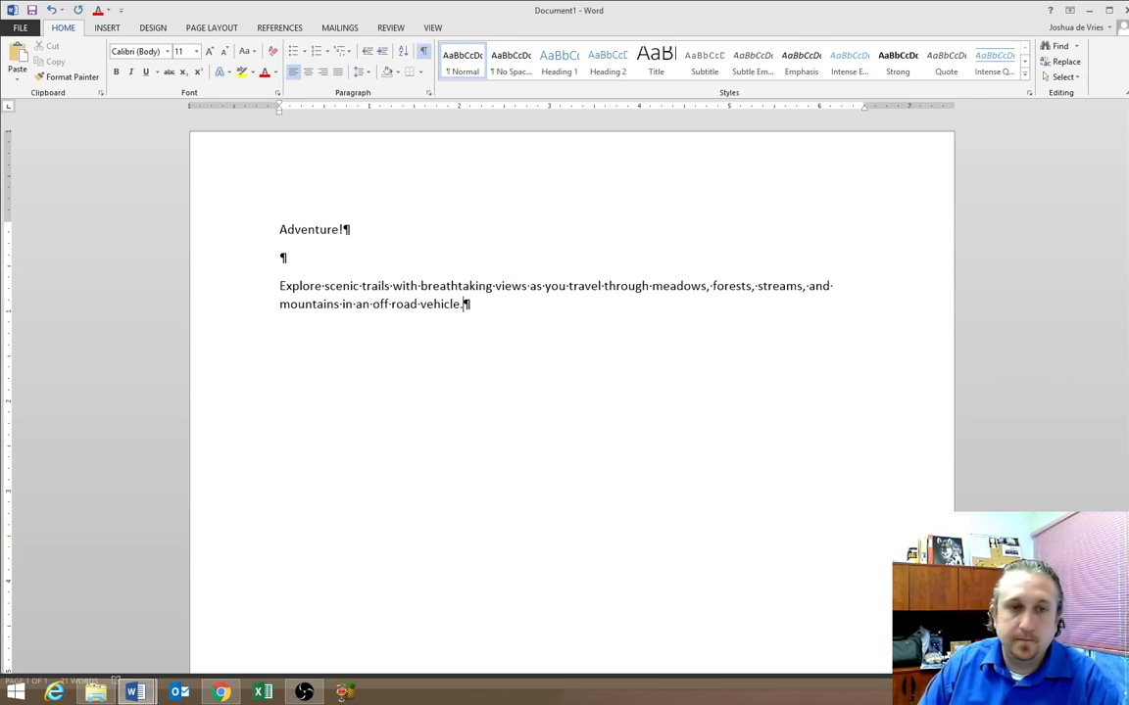
Add the line 'Self-guided tours available', correcting the misspelled 'touse' to 'tours'
key("Return")
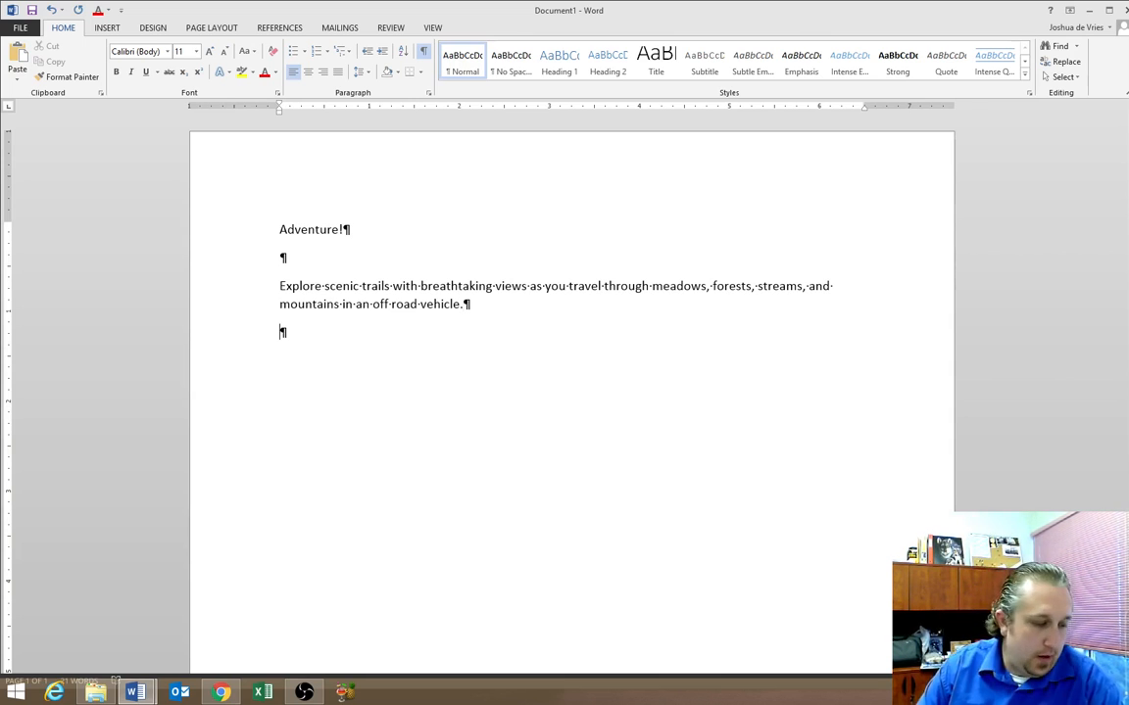
type("Self")
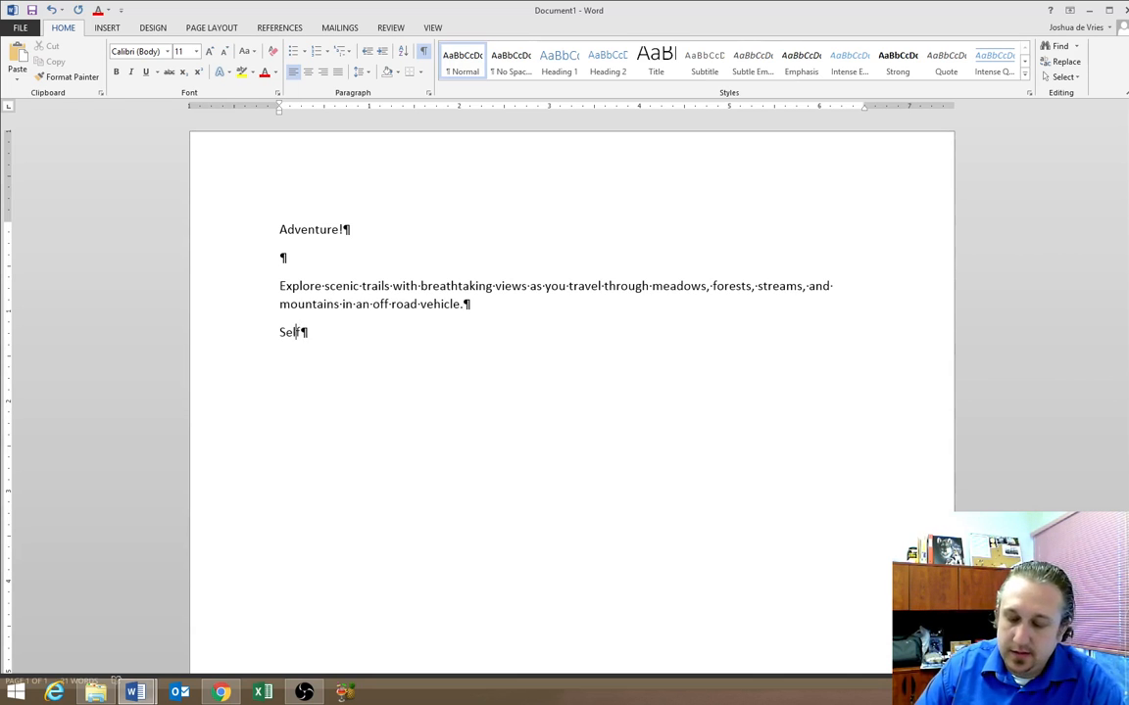
type("-guided tou")
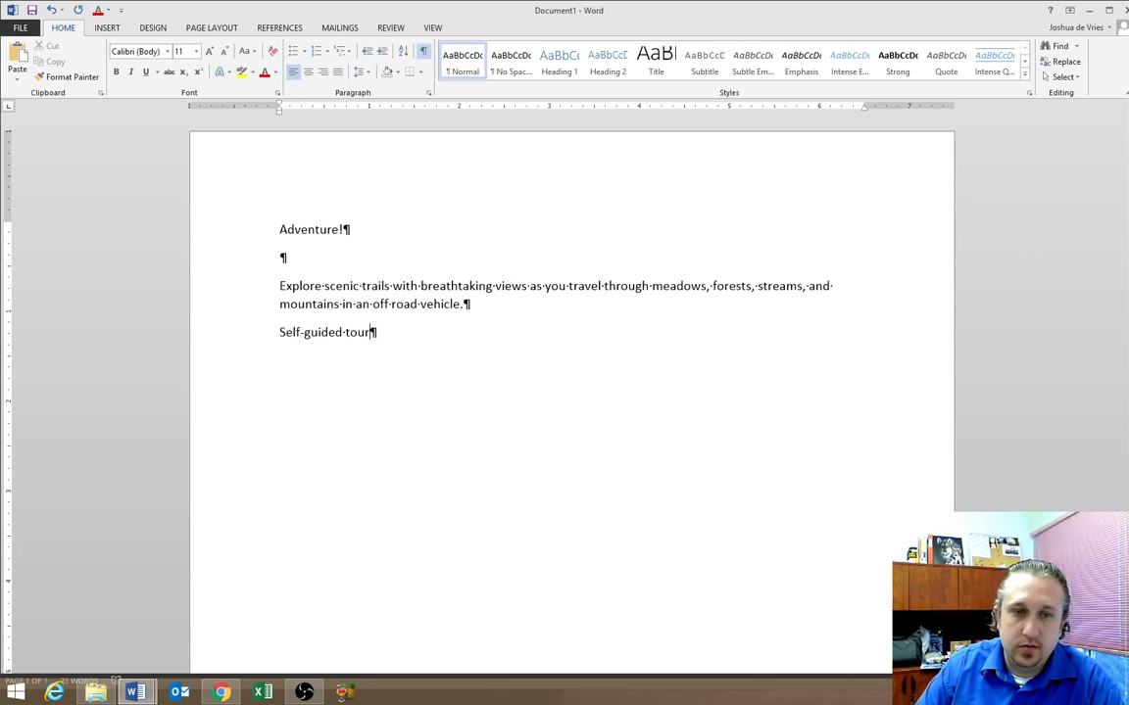
type("se")
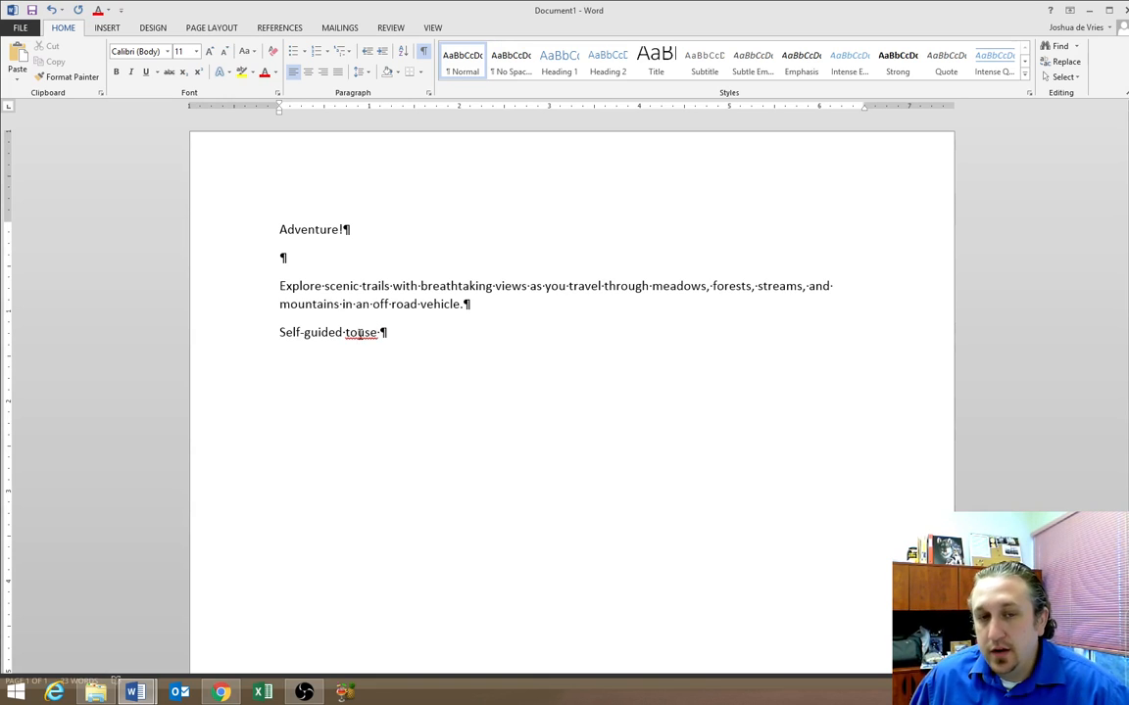
right_click(359, 333)
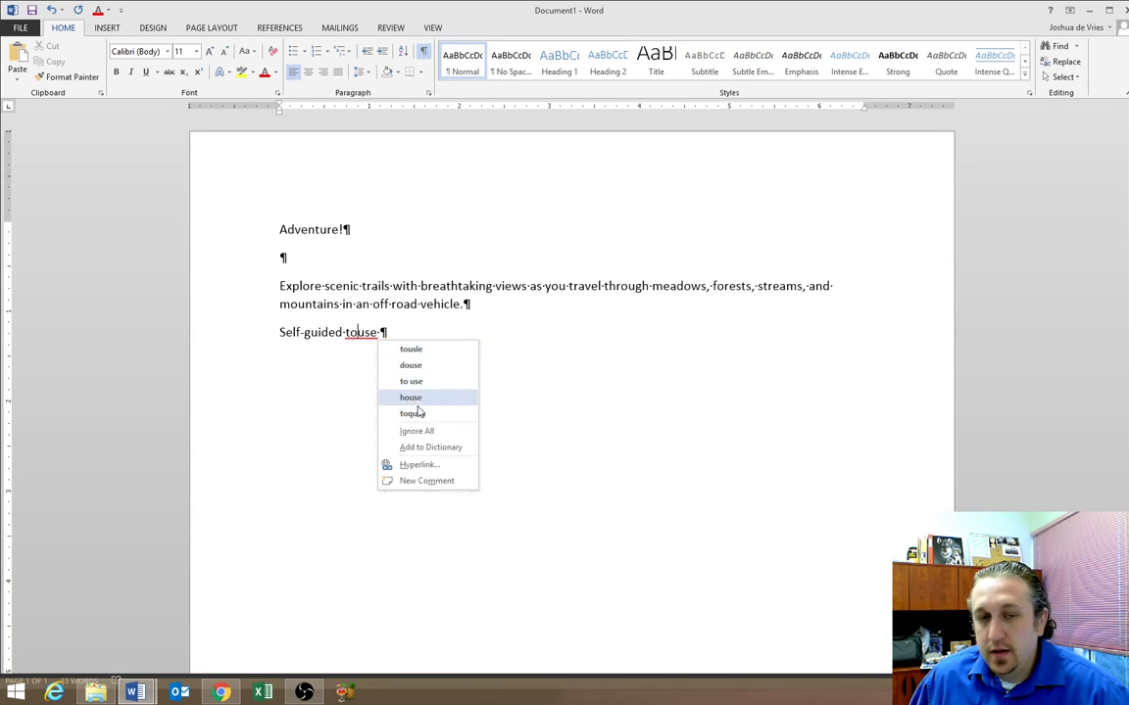
left_click(378, 333)
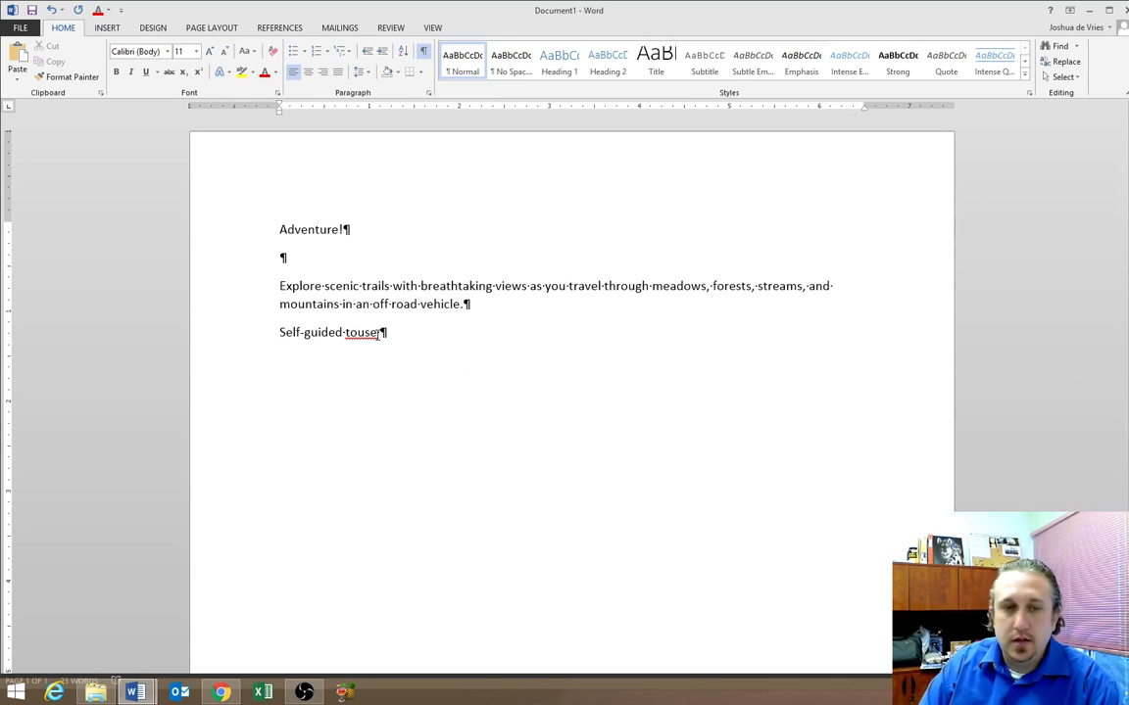
key("BackSpace")
type("r")
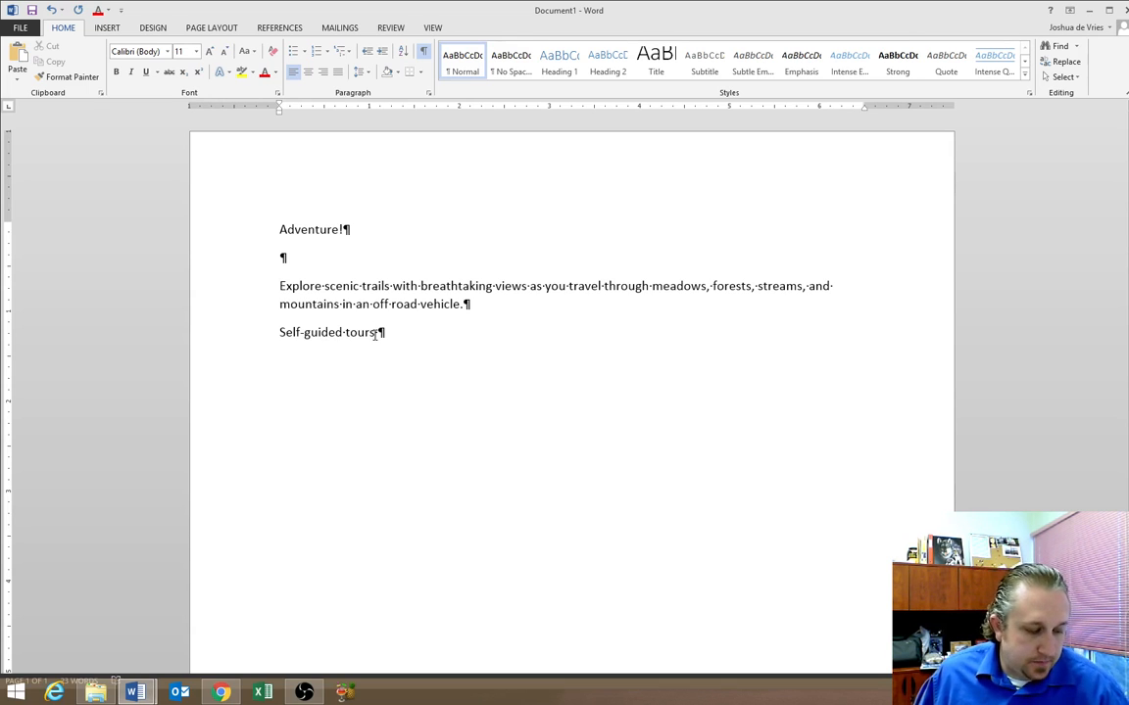
type("available")
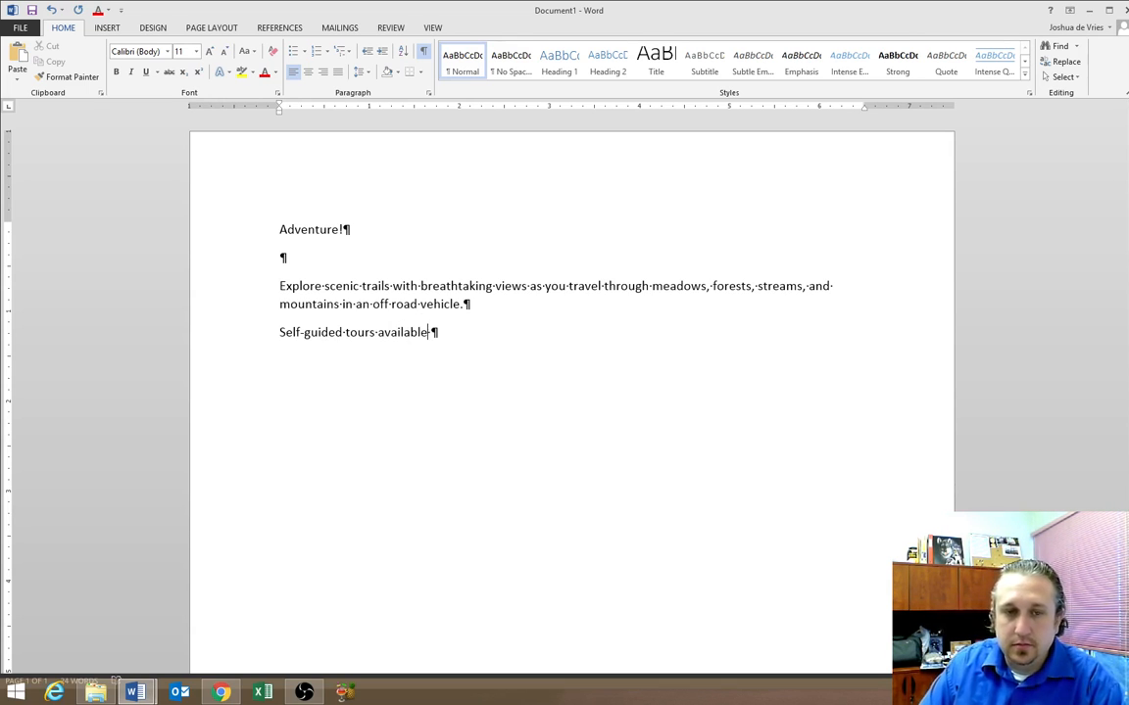
Add lines 'Open March through October', 'All vehicles and gear provided', and the booking phone line
key("Return")
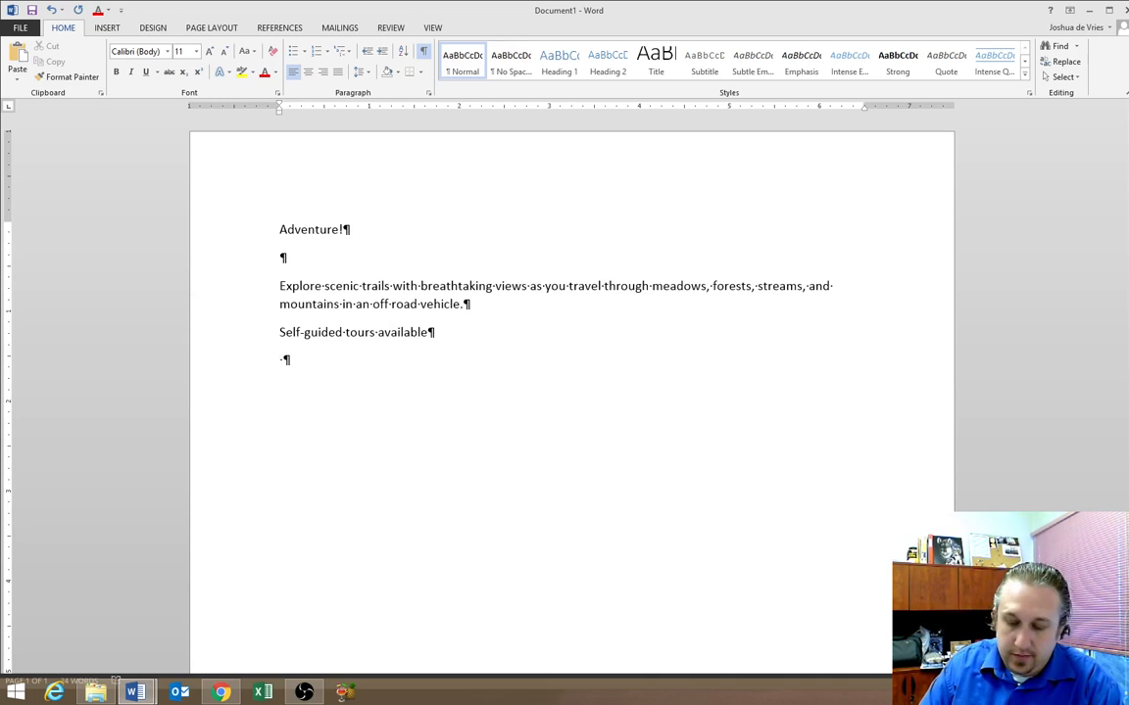
type("Open march")
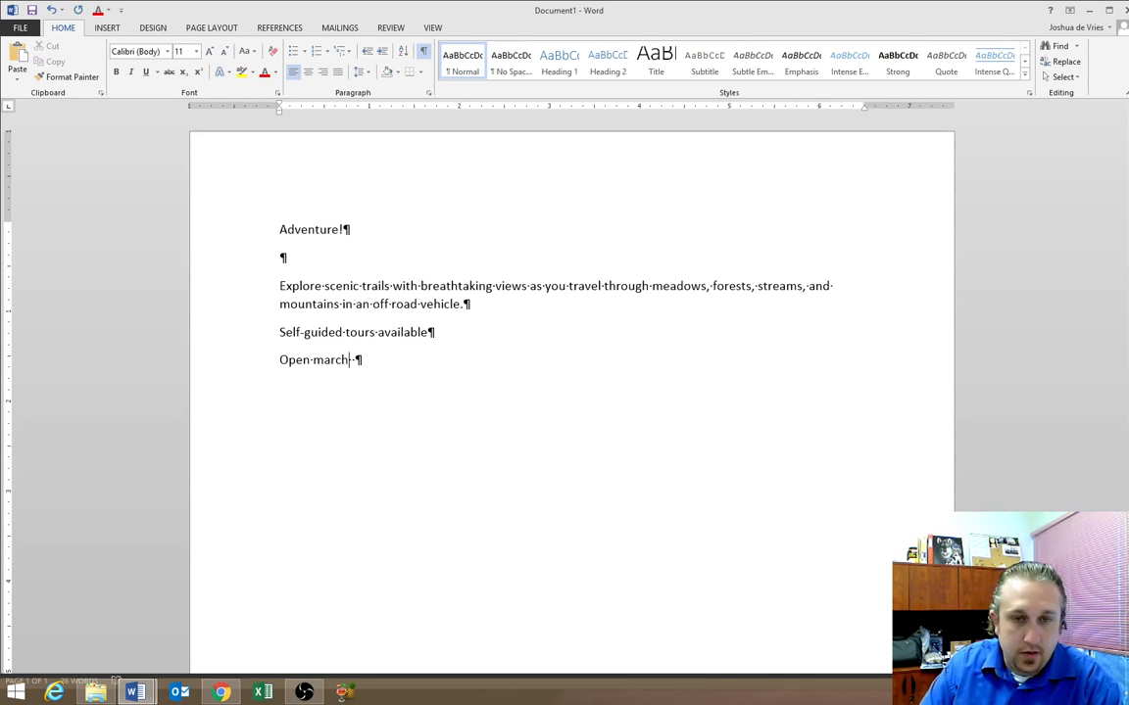
type(" throug")
key("BackSpace")
key("BackSpace")
key("BackSpace")
key("BackSpace")
key("BackSpace")
key("BackSpace")
key("BackSpace")
key("BackSpace")
key("BackSpace")
key("BackSpace")
key("BackSpace")
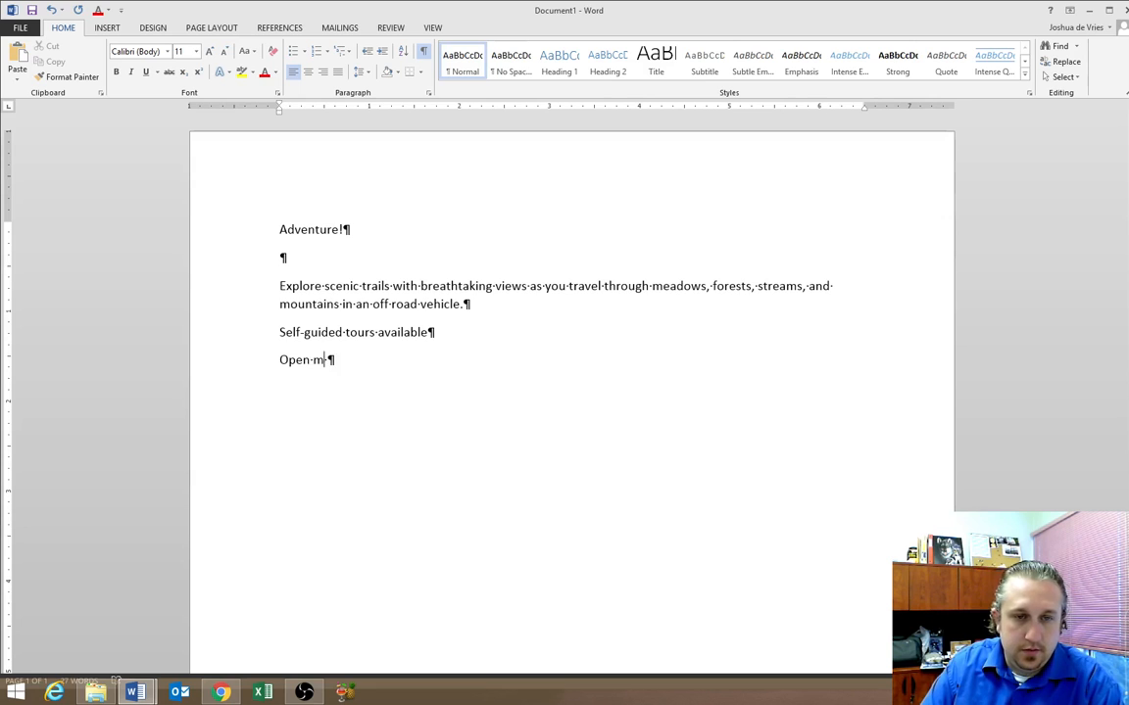
key("BackSpace")
type("March through")
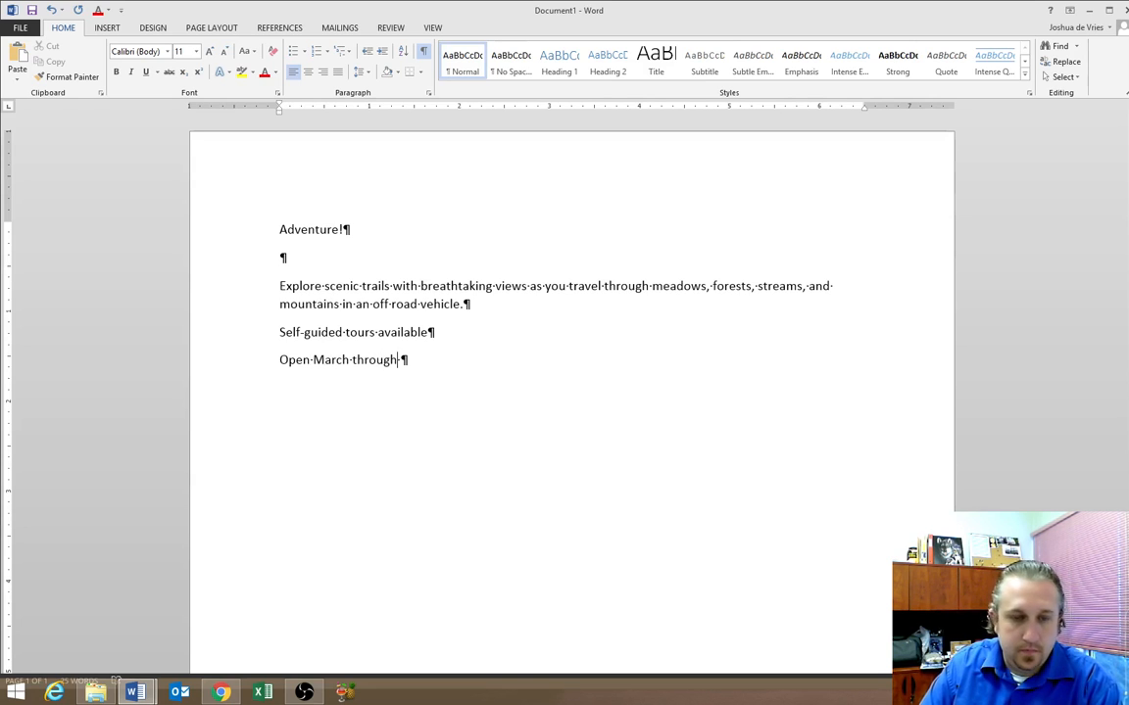
type(" October")
key("Return")
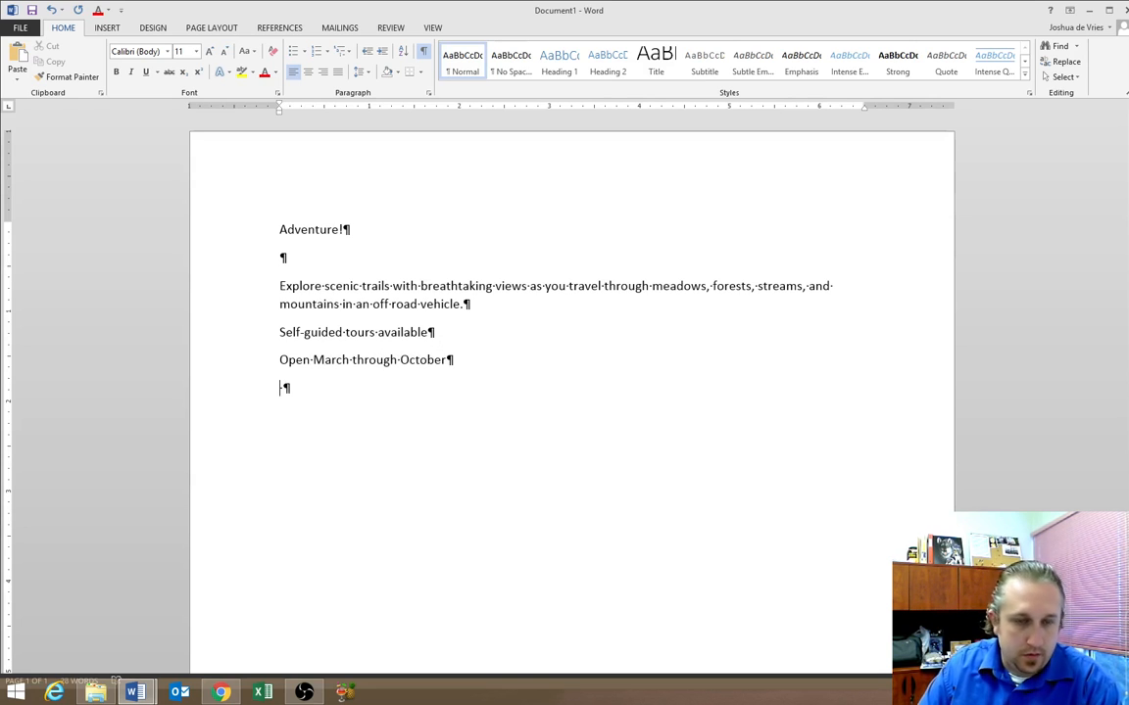
type("All vech")
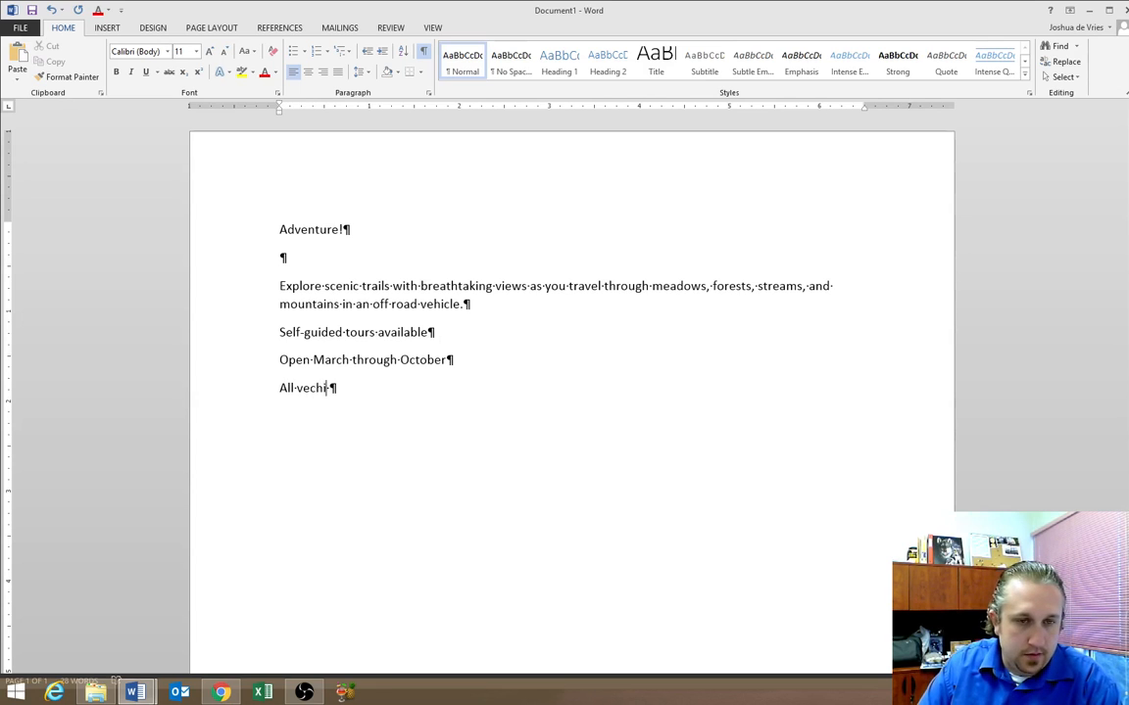
key("BackSpace")
key("BackSpace")
type("hic")
type("and gear p")
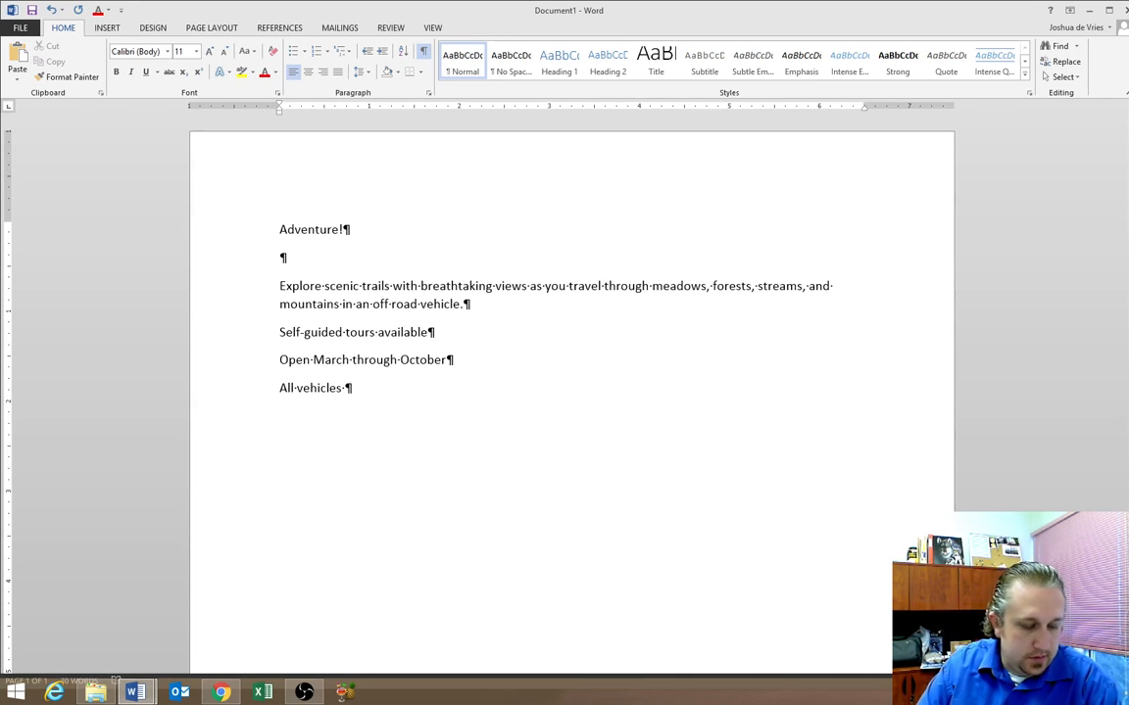
type("rovided")
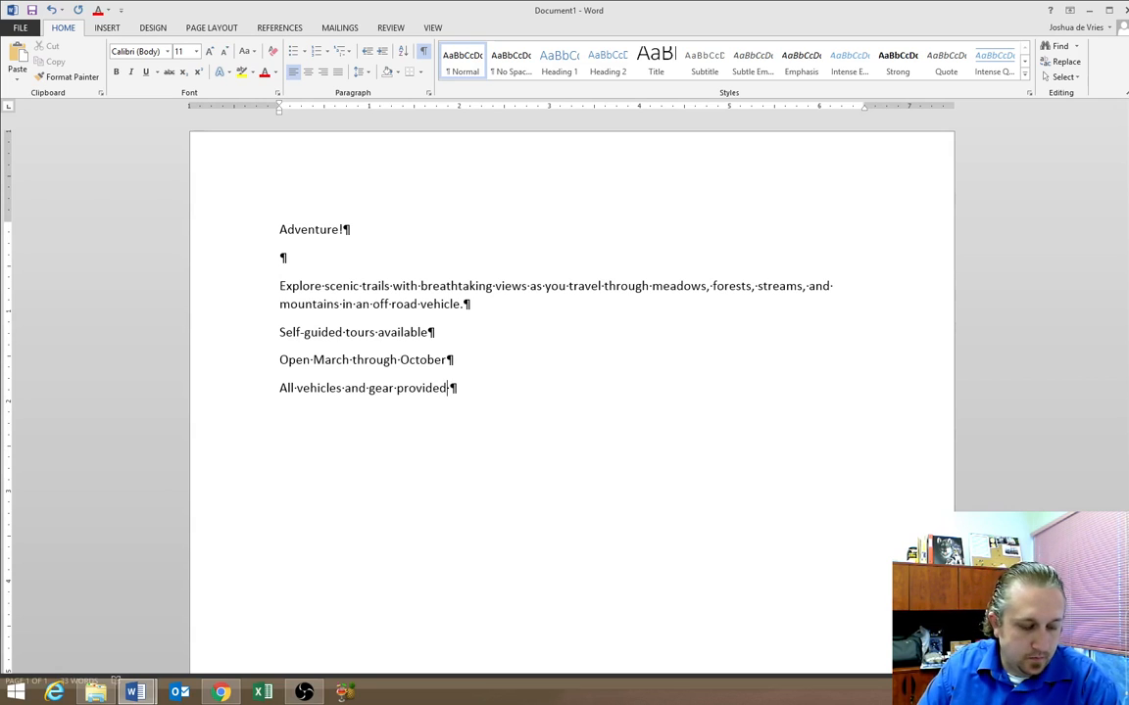
key("Return")
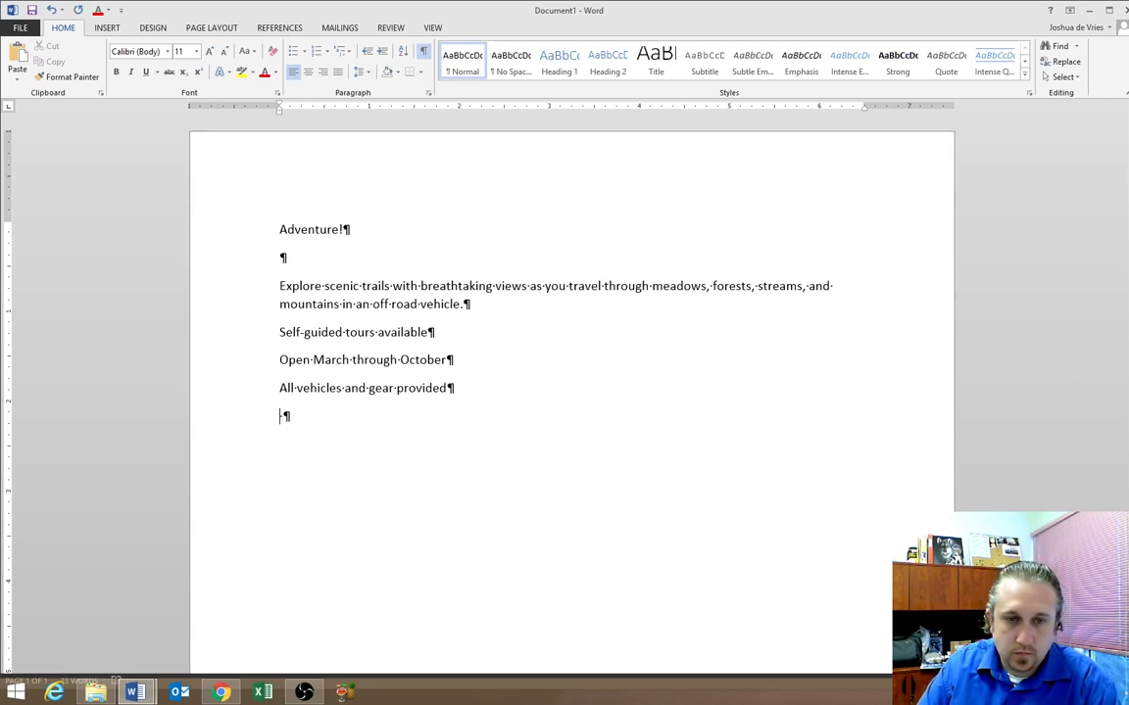
type("To book your a")
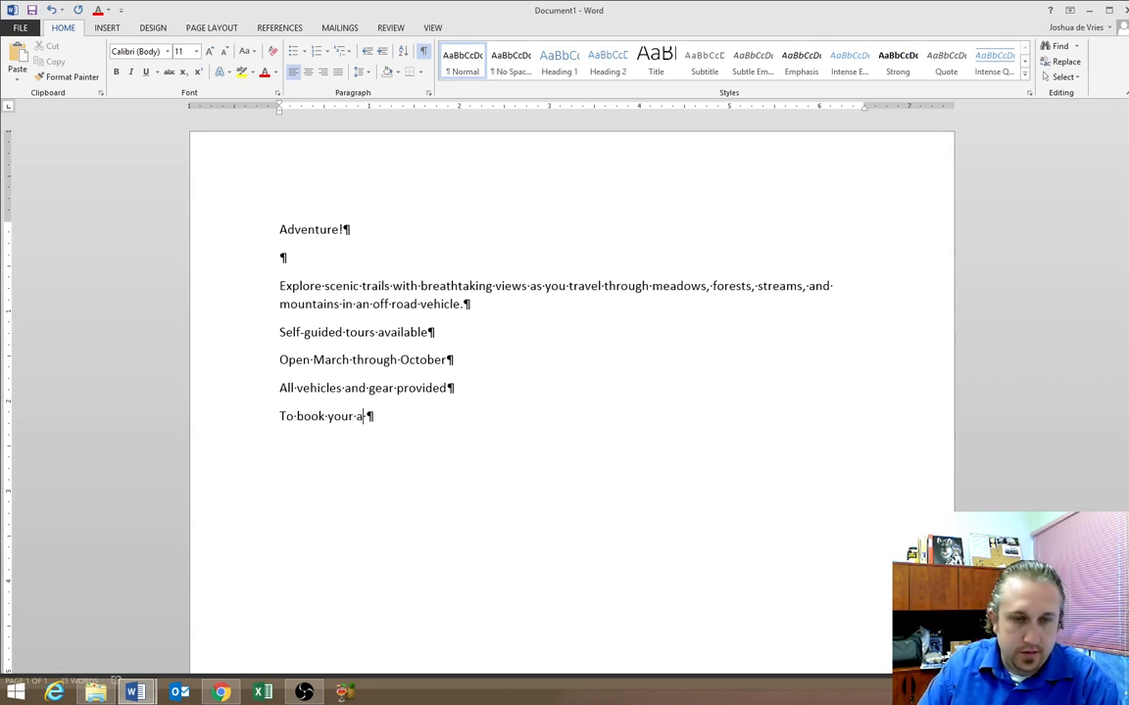
type("dventure, call 555")
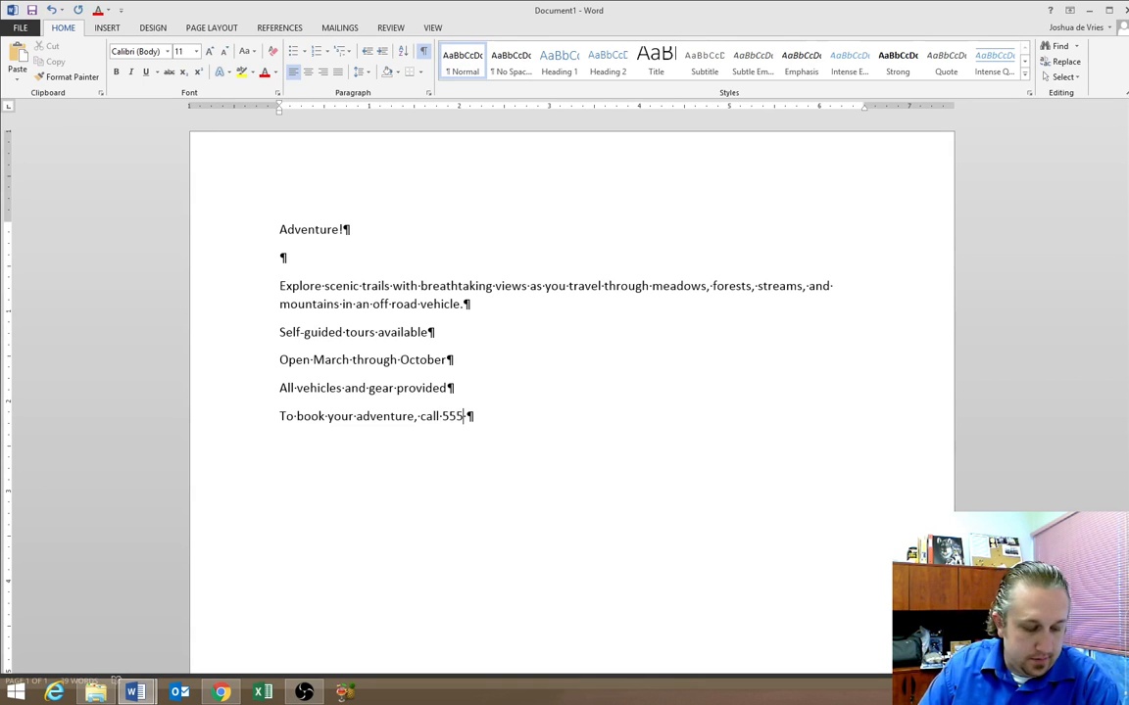
type("-")
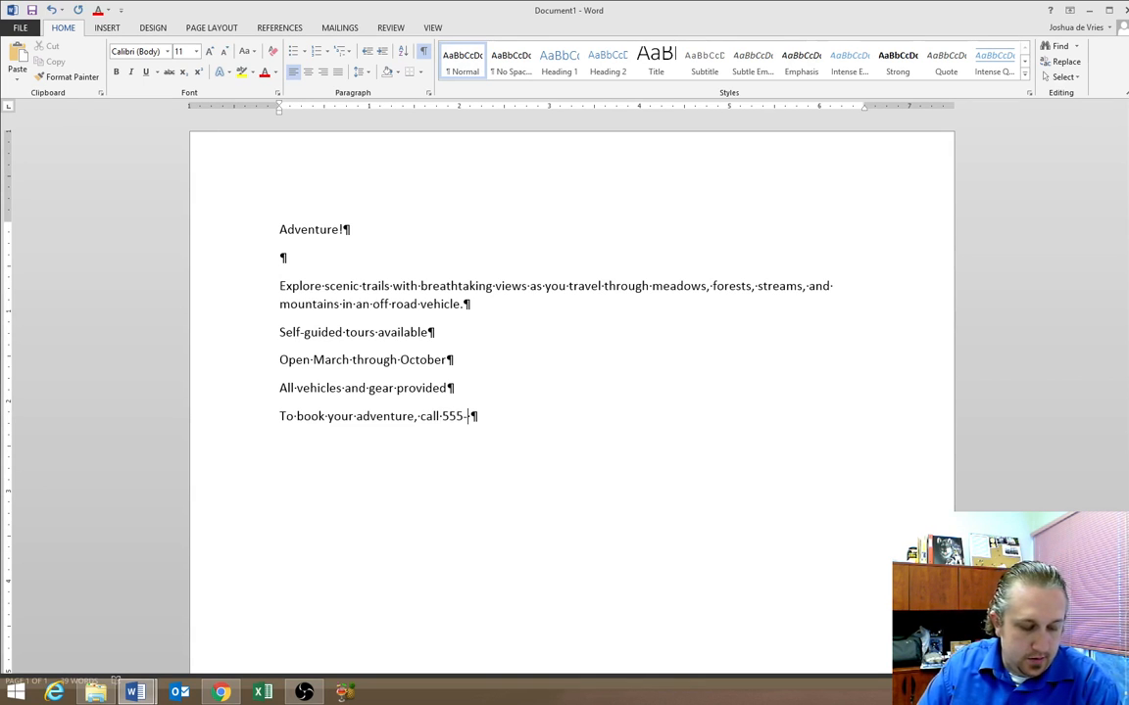
type("-89")
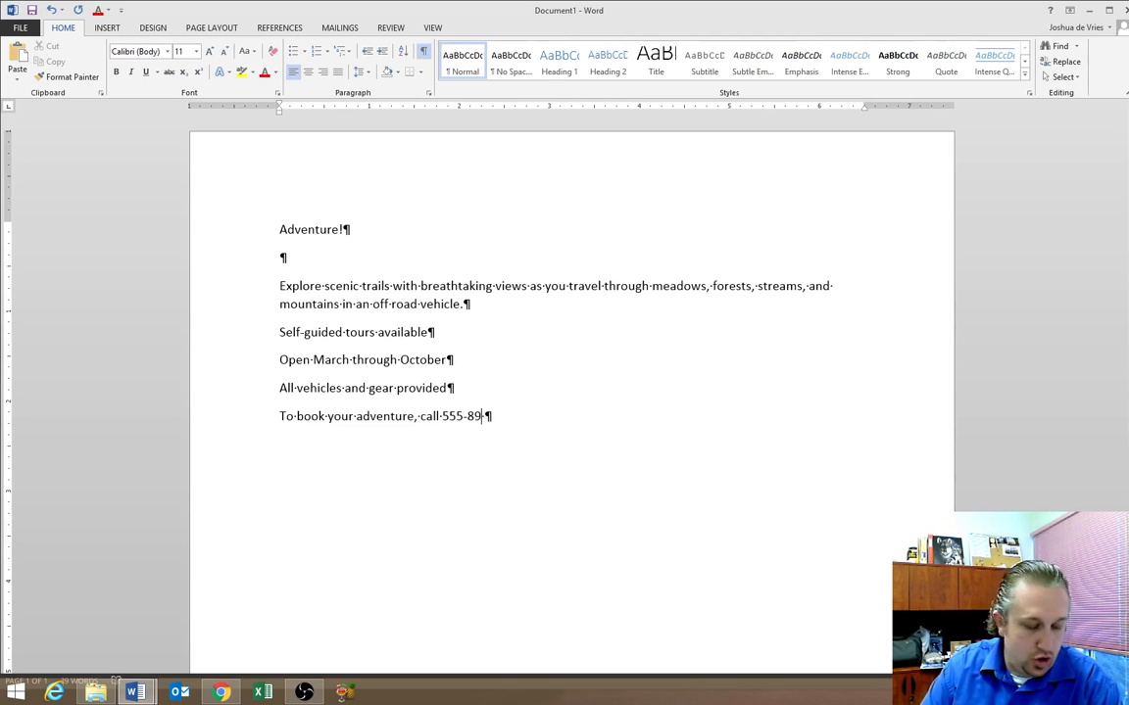
type("28!")
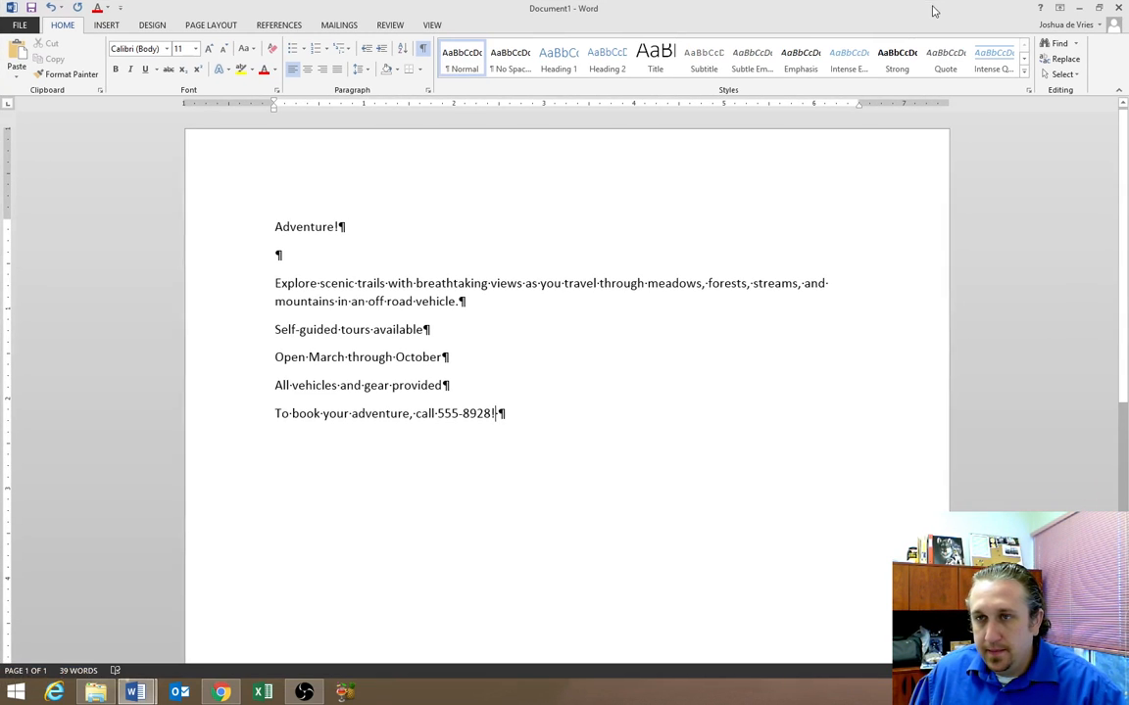
key("BackSpace")
scroll(566, 405, "up", 5)
scroll(566, 406, "down", 10)
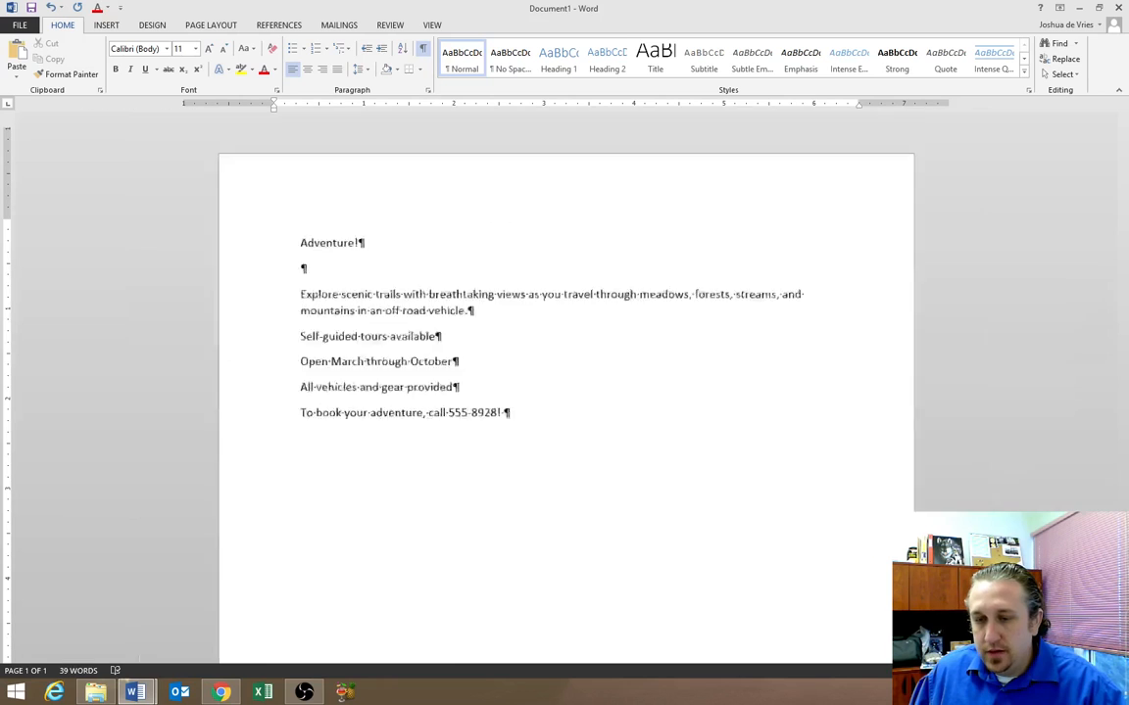
scroll(567, 406, "up", 4)
scroll(572, 312, "down", 2)
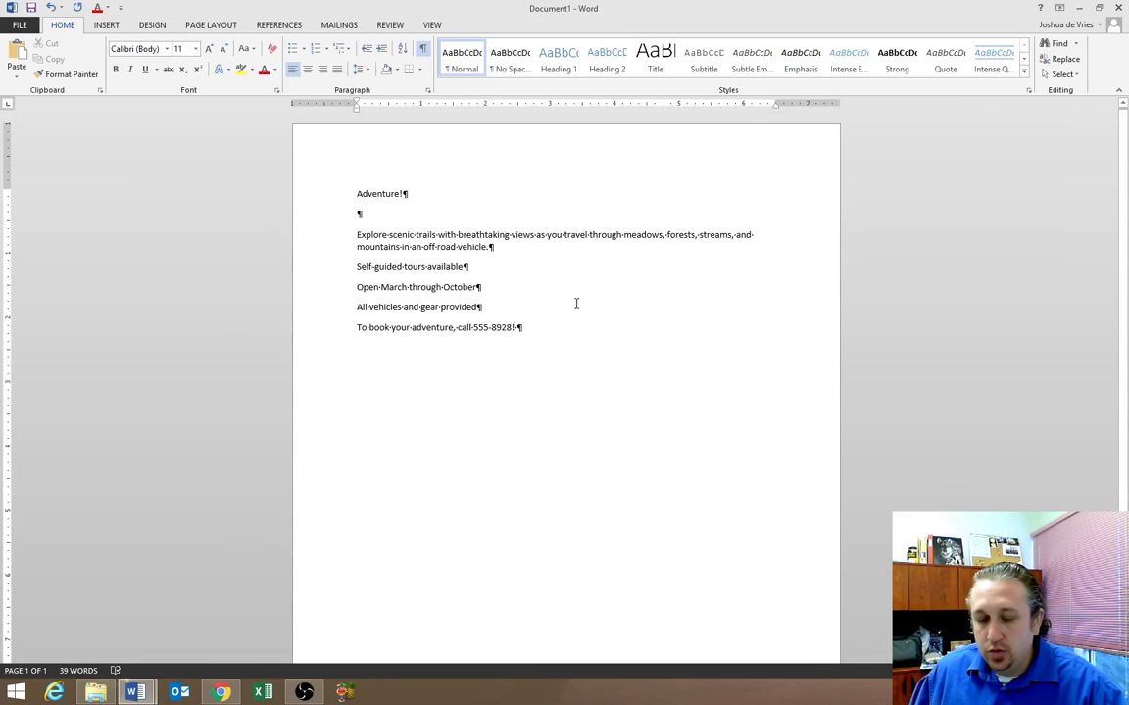
scroll(540, 330, "up", 1)
scroll(540, 330, "up", 4)
scroll(538, 330, "down", 5)
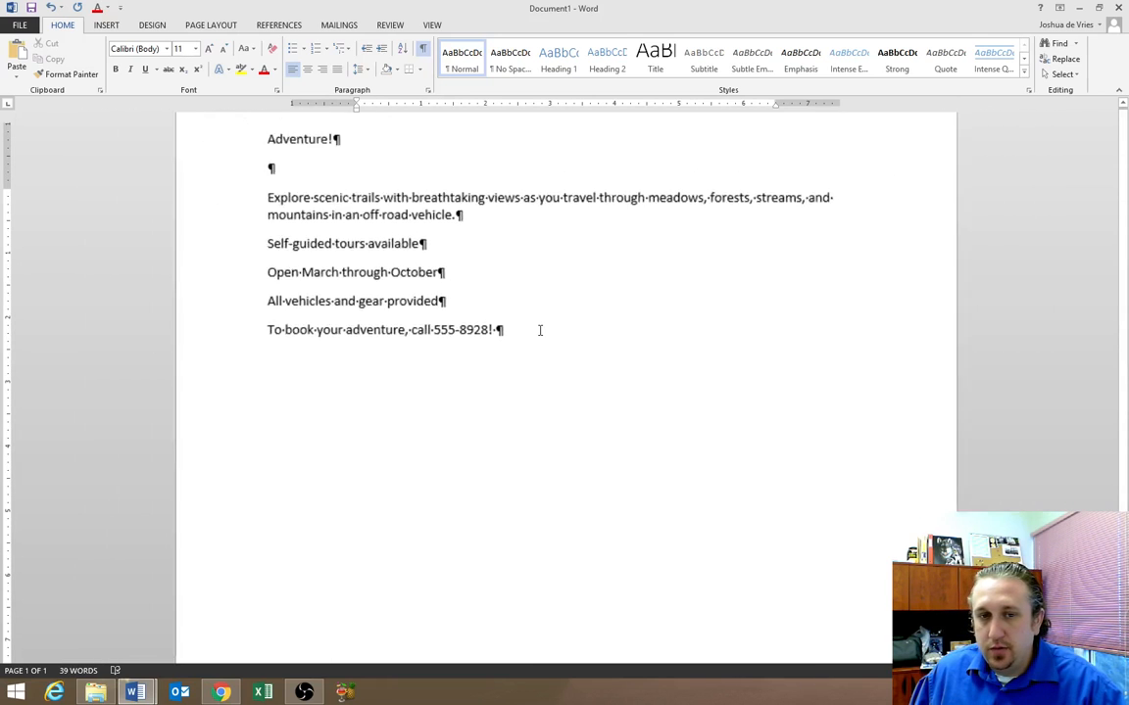
scroll(534, 331, "up", 1)
scroll(527, 333, "down", 1)
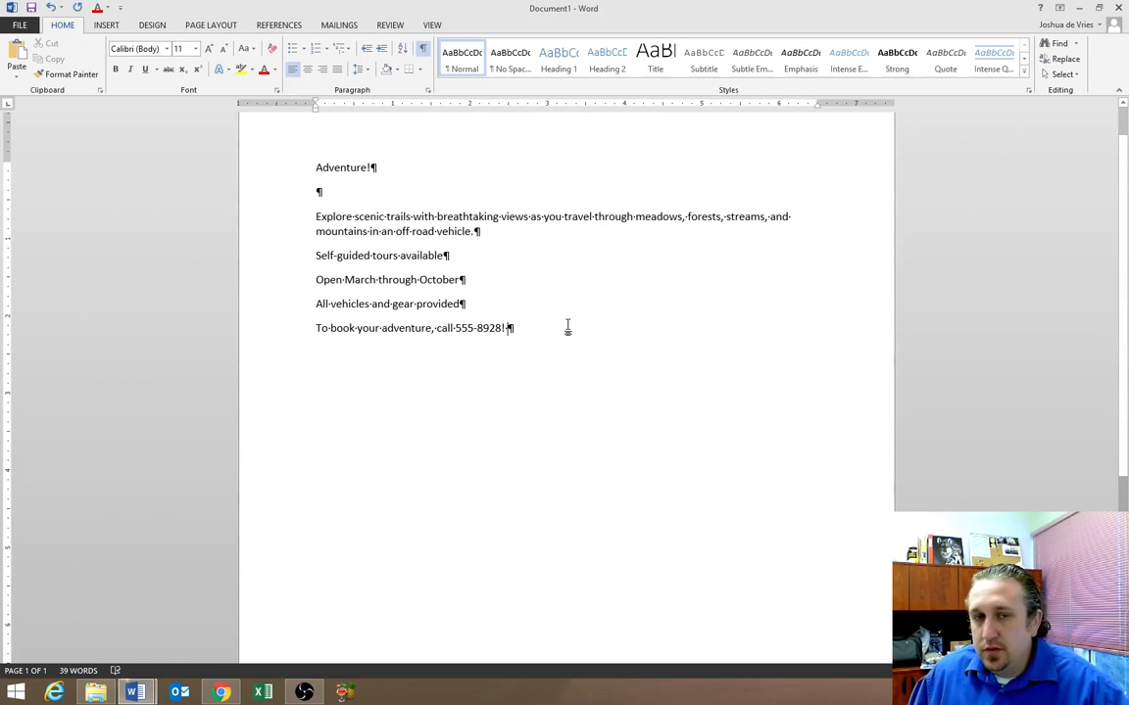
scroll(572, 327, "down", 2)
scroll(572, 328, "up", 1)
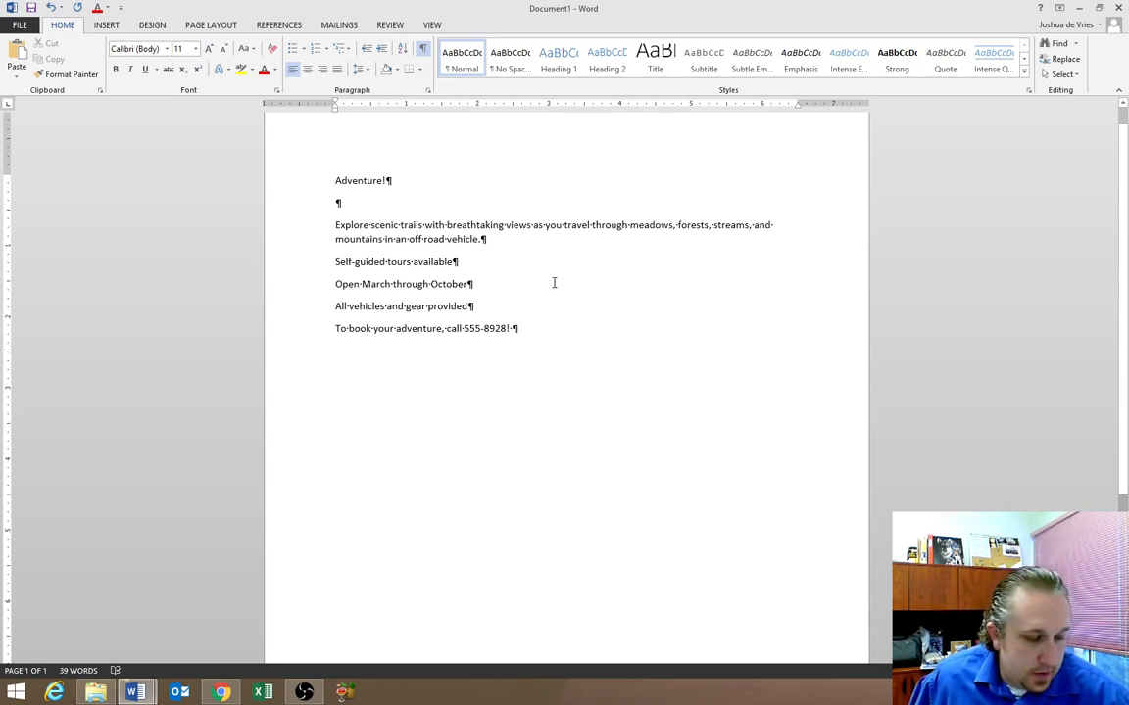
left_click(398, 180)
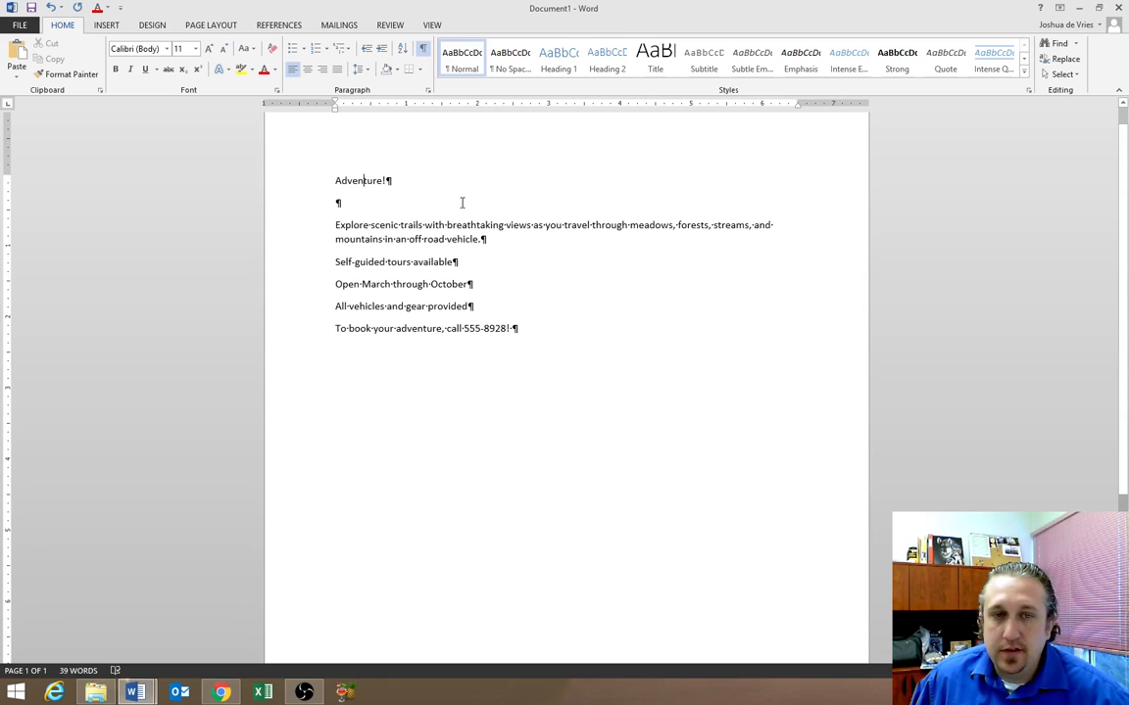
Center the 'Adventure!' title and set its font size to 72 point
left_click(359, 180)
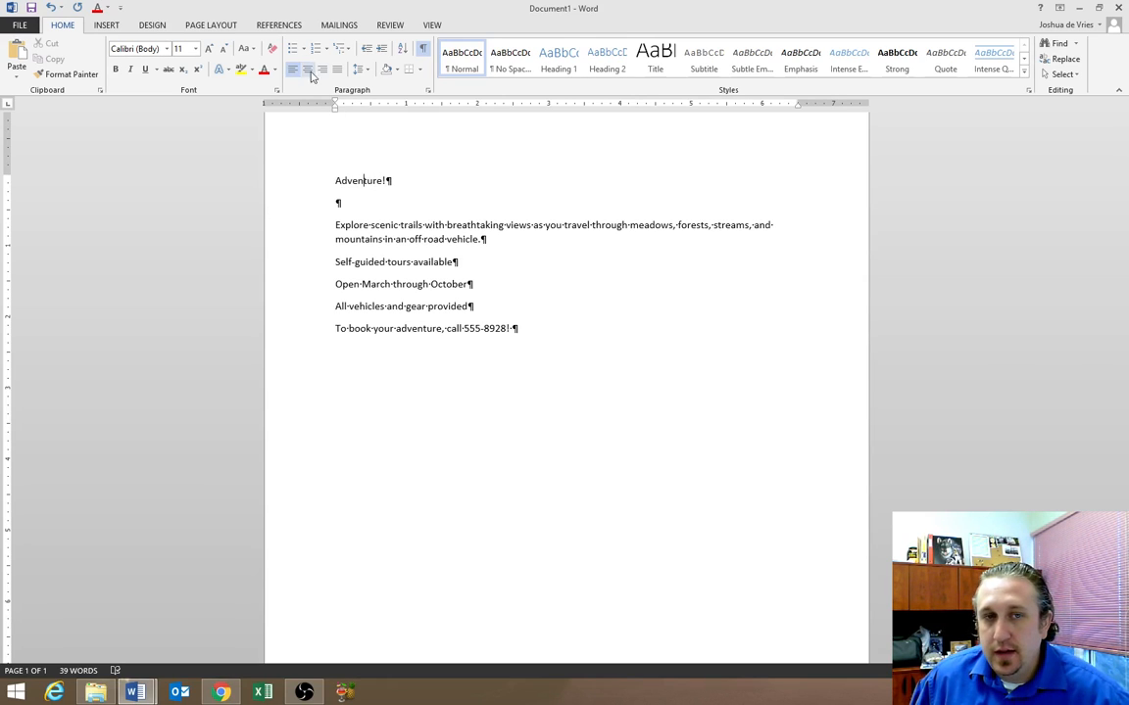
left_click(308, 70)
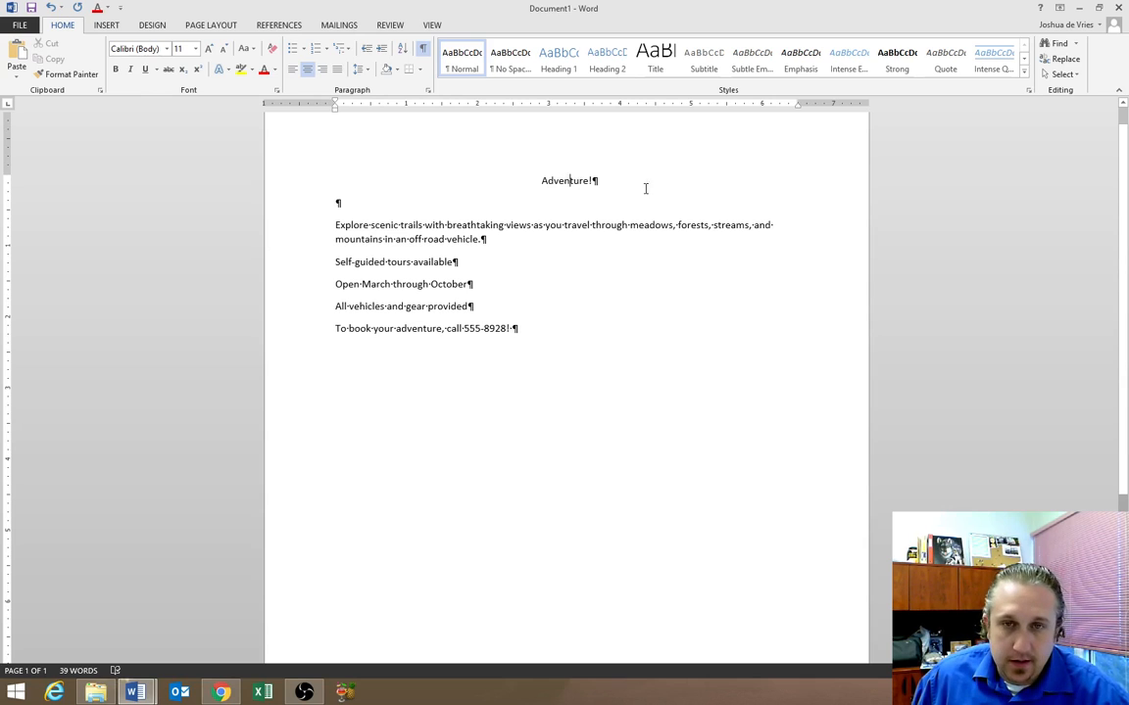
left_click_drag(645, 186, 537, 181)
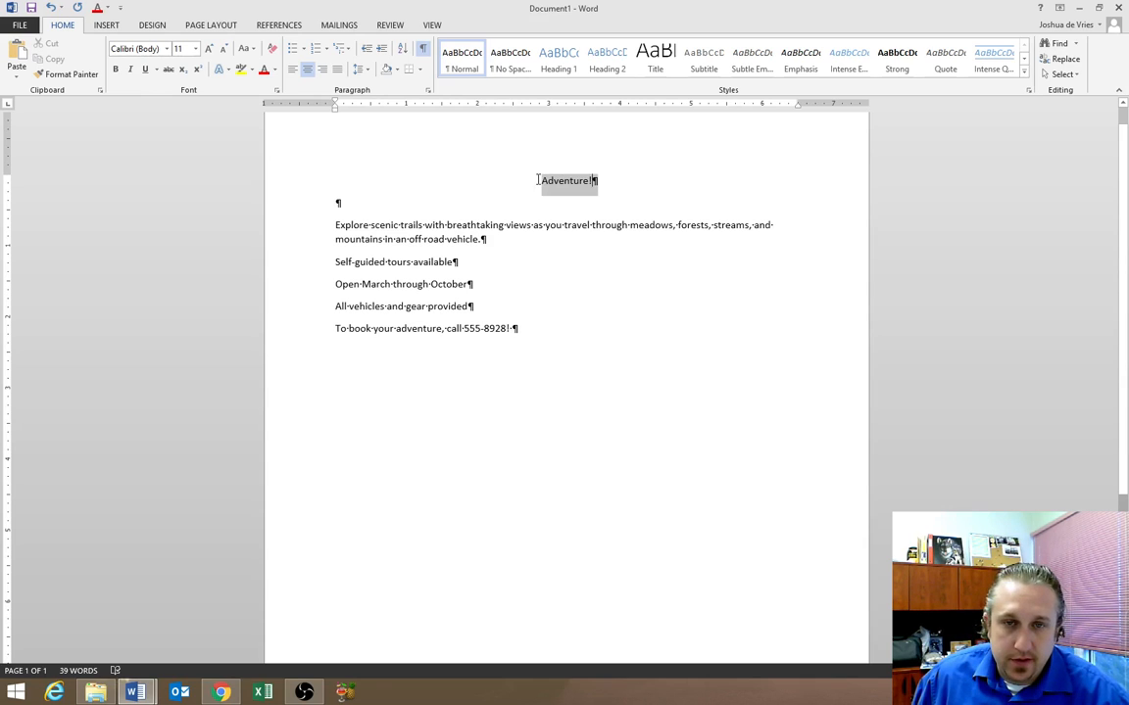
left_click(196, 48)
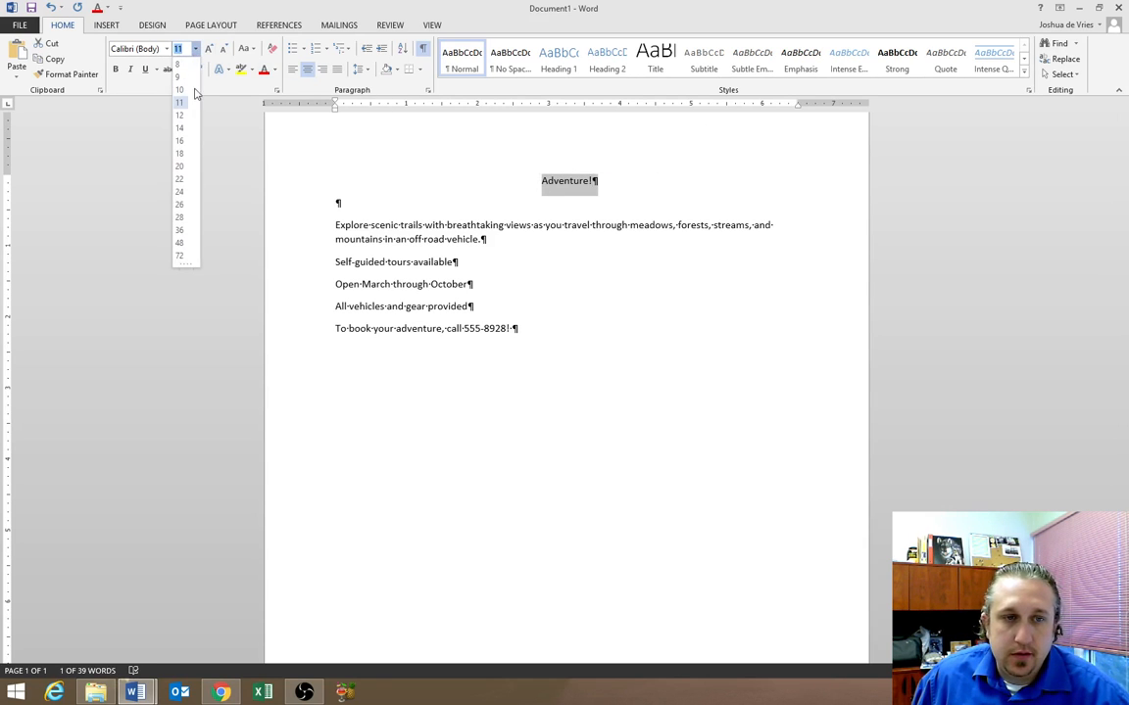
left_click(180, 255)
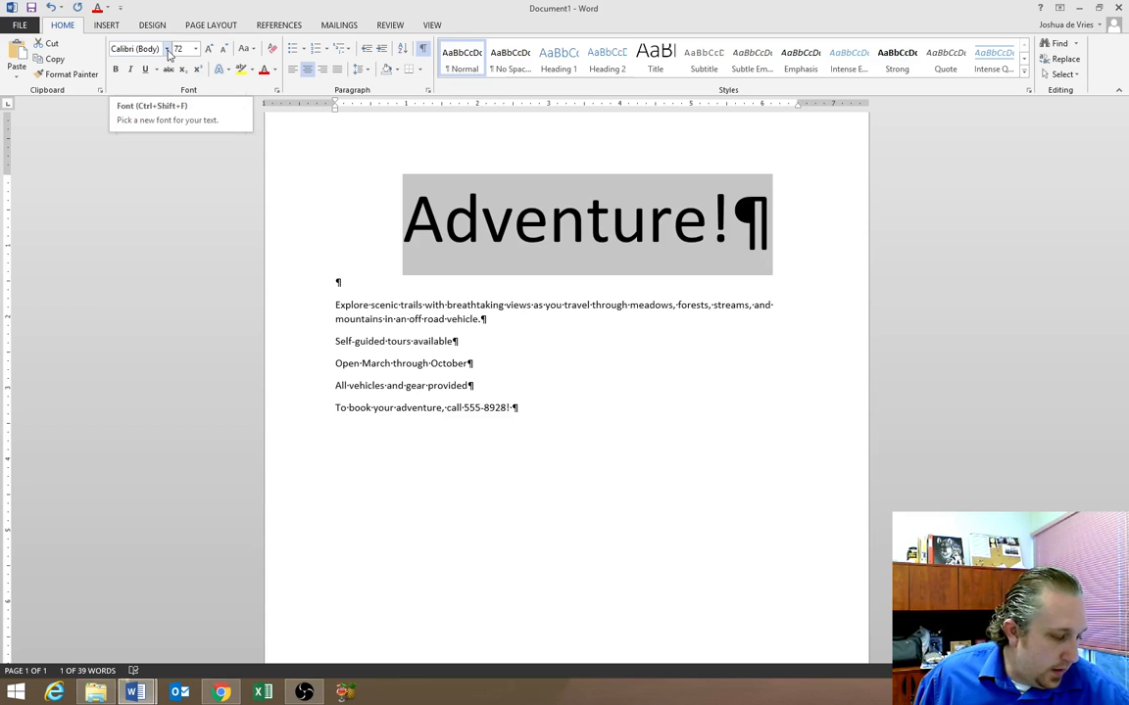
Set the title font to Berlin Sans FB Demi and change its case to UPPERCASE
left_click(167, 49)
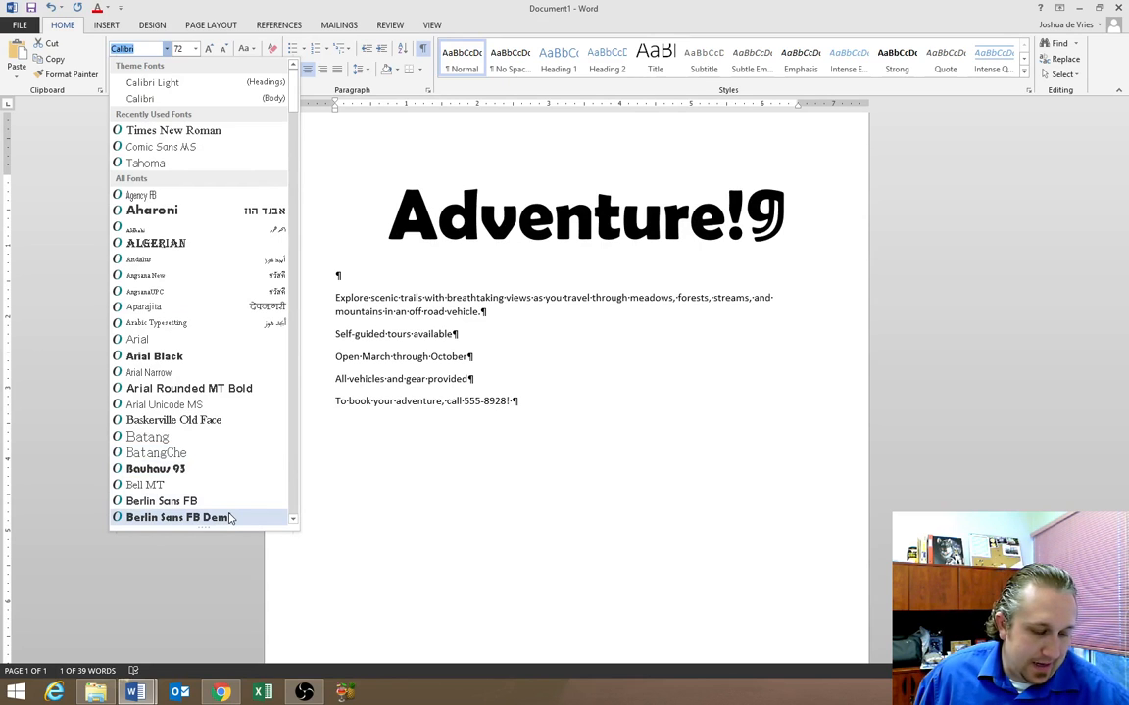
left_click(230, 517)
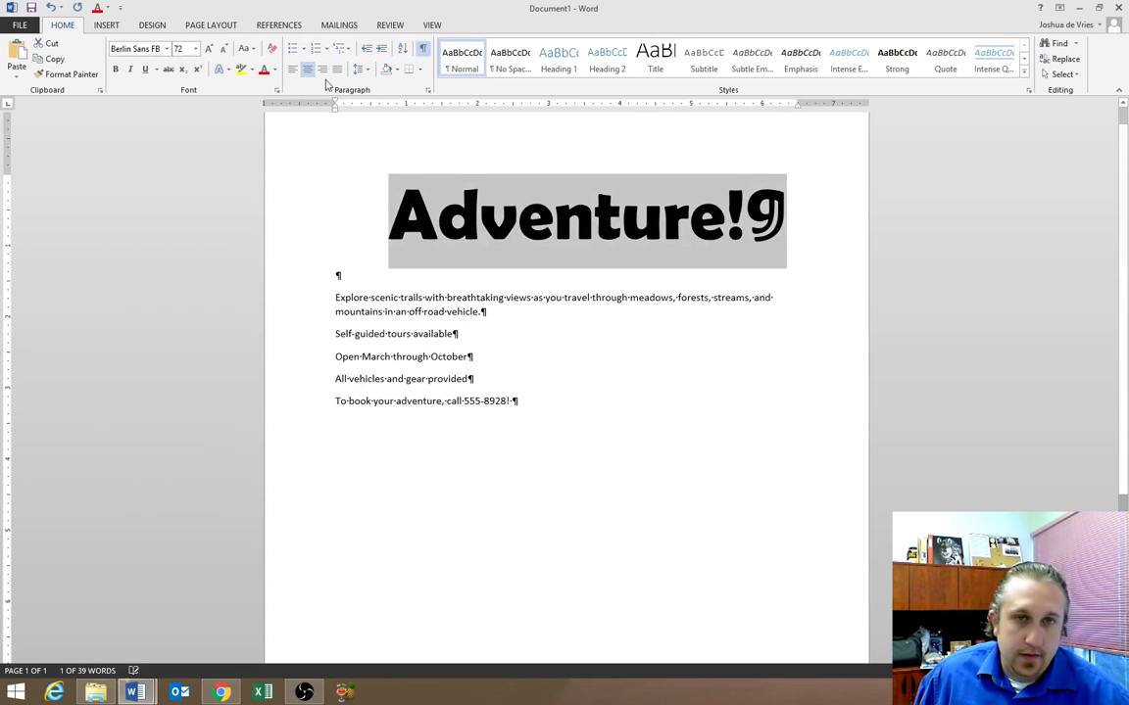
left_click(247, 48)
left_click(272, 99)
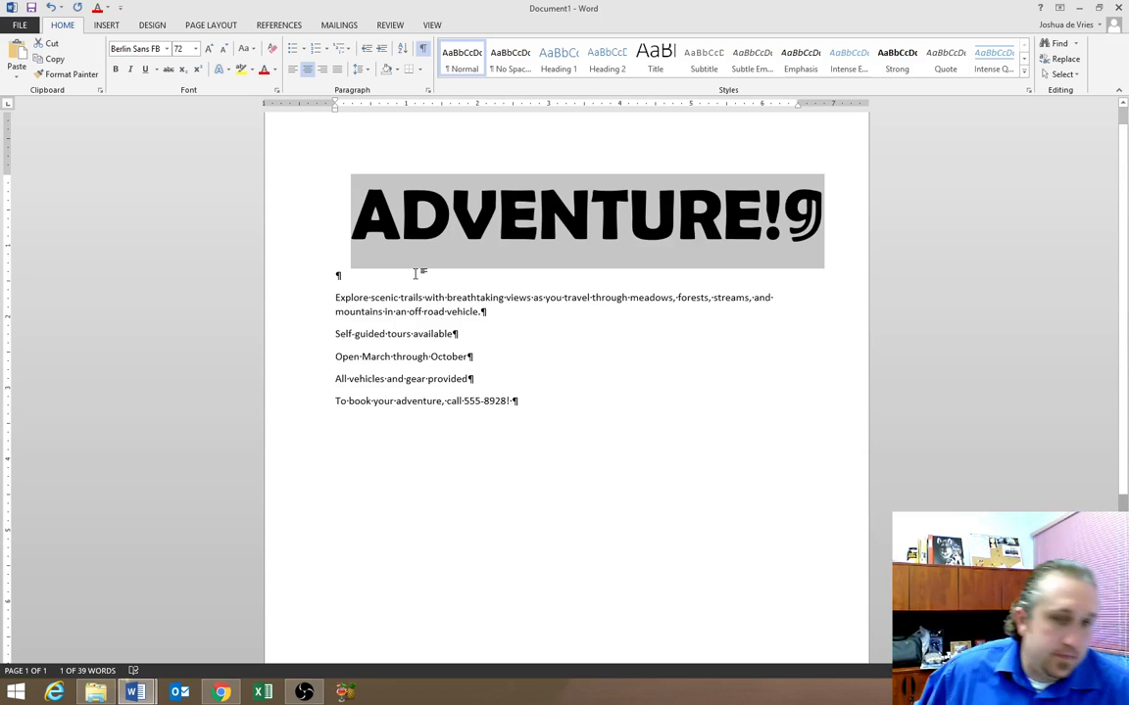
Try a red font colour on the ADVENTURE! heading, then undo it
left_click(274, 70)
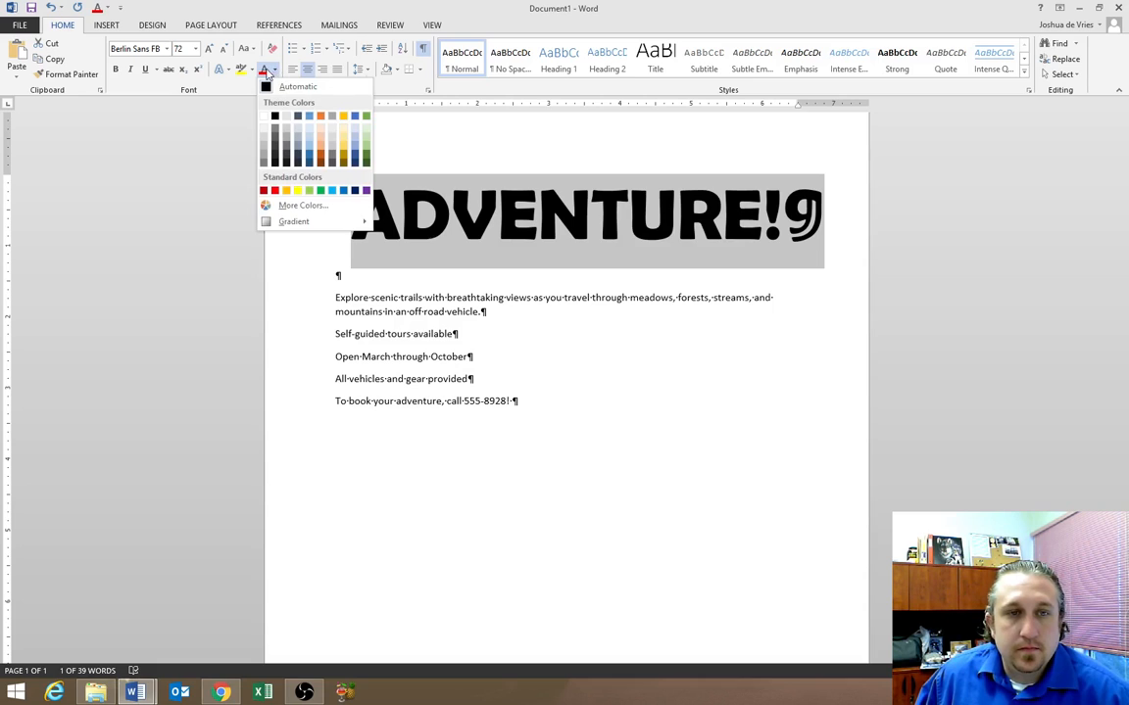
left_click(265, 72)
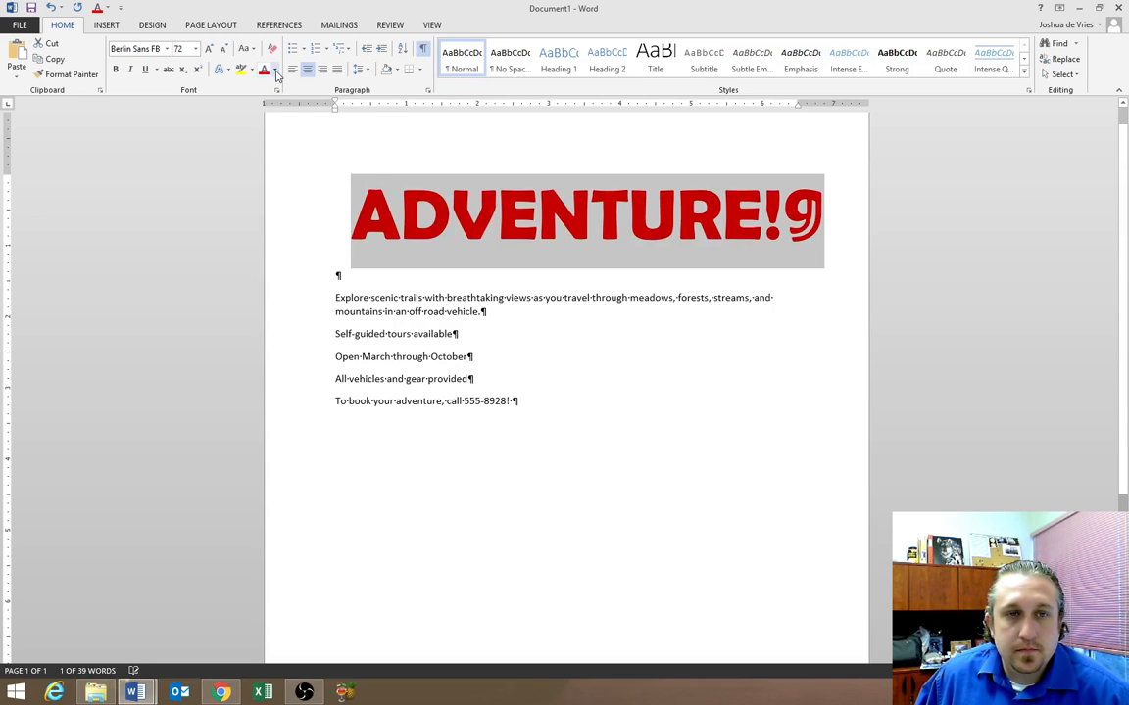
left_click(273, 70)
left_click(265, 74)
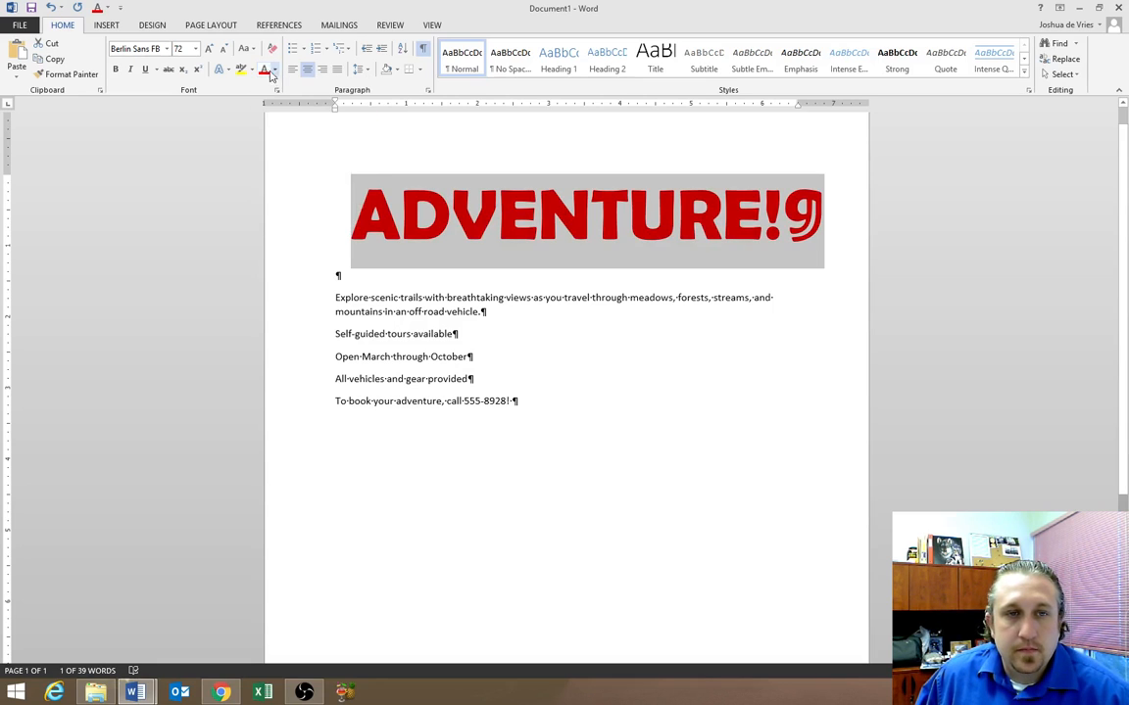
left_click(51, 8)
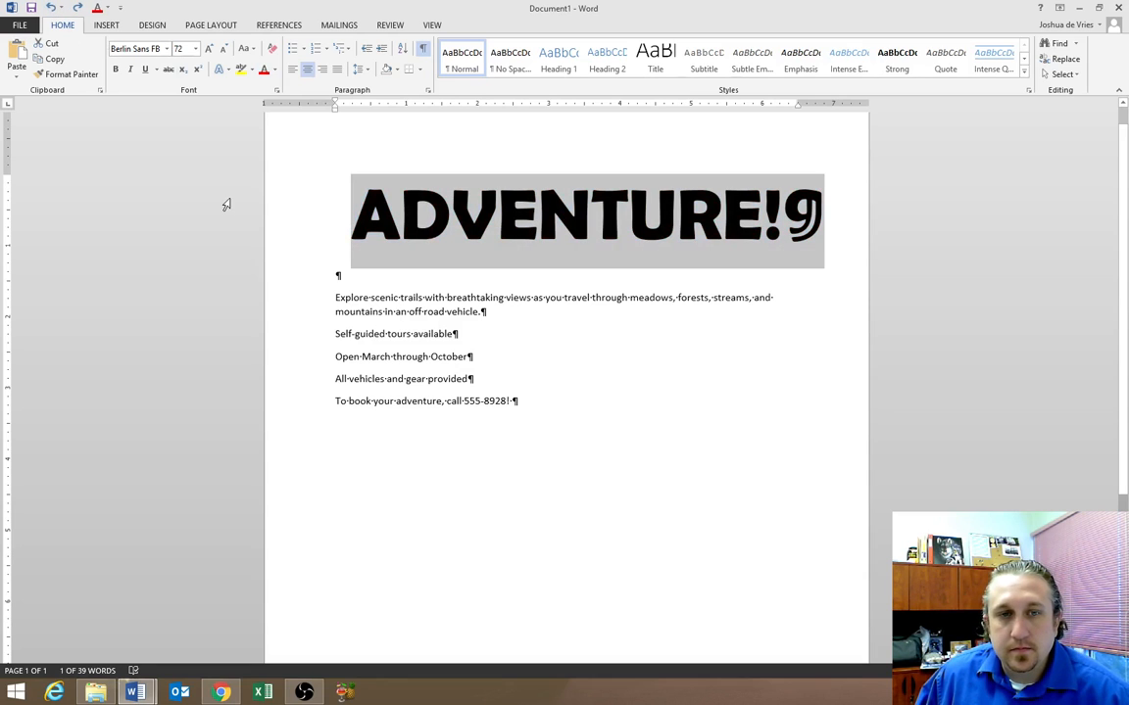
Apply the Fill White, Outline, Glow text effect to the ADVENTURE! heading
left_click(228, 73)
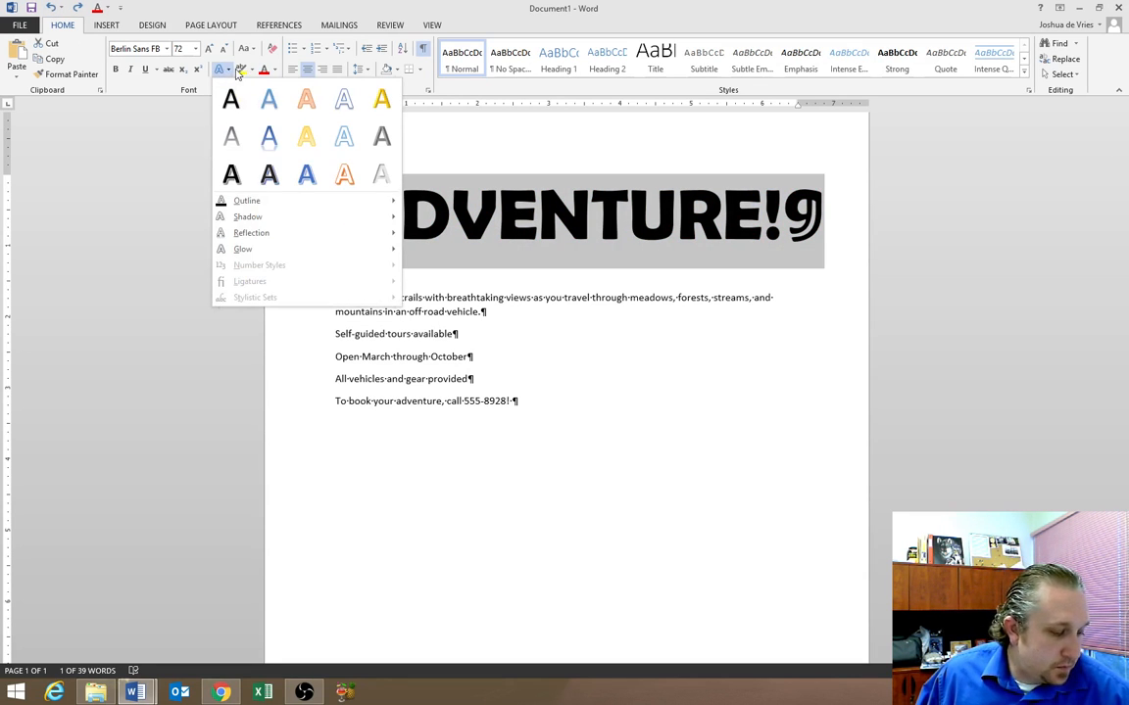
left_click(343, 138)
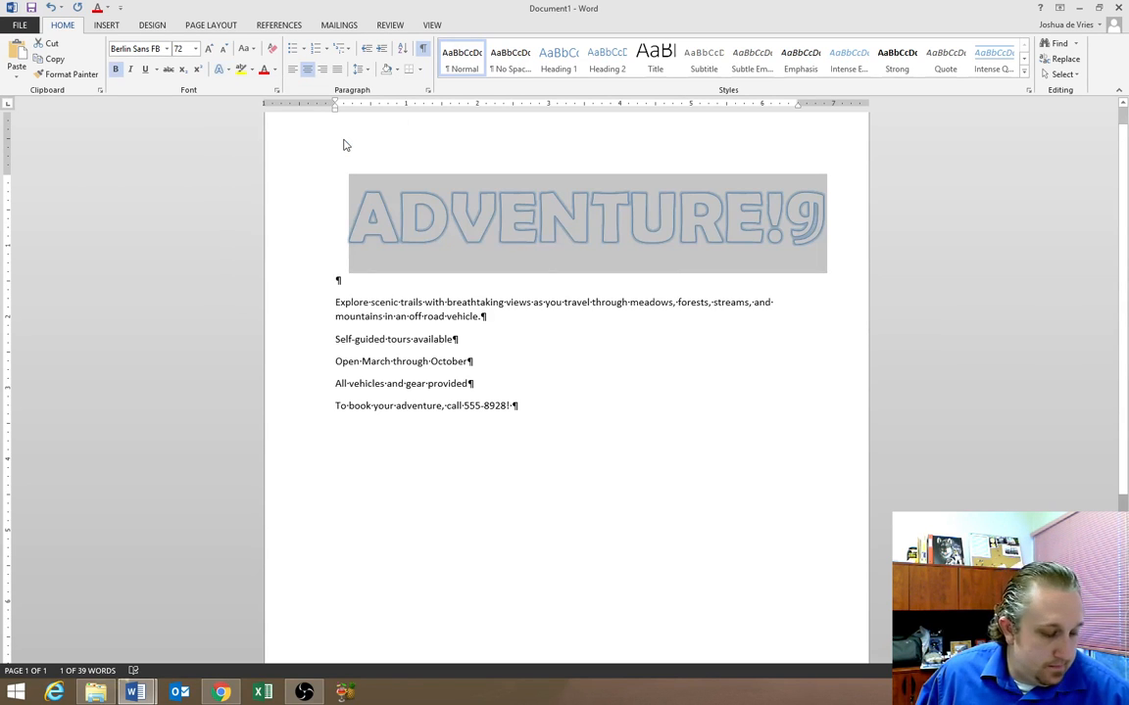
left_click(452, 221)
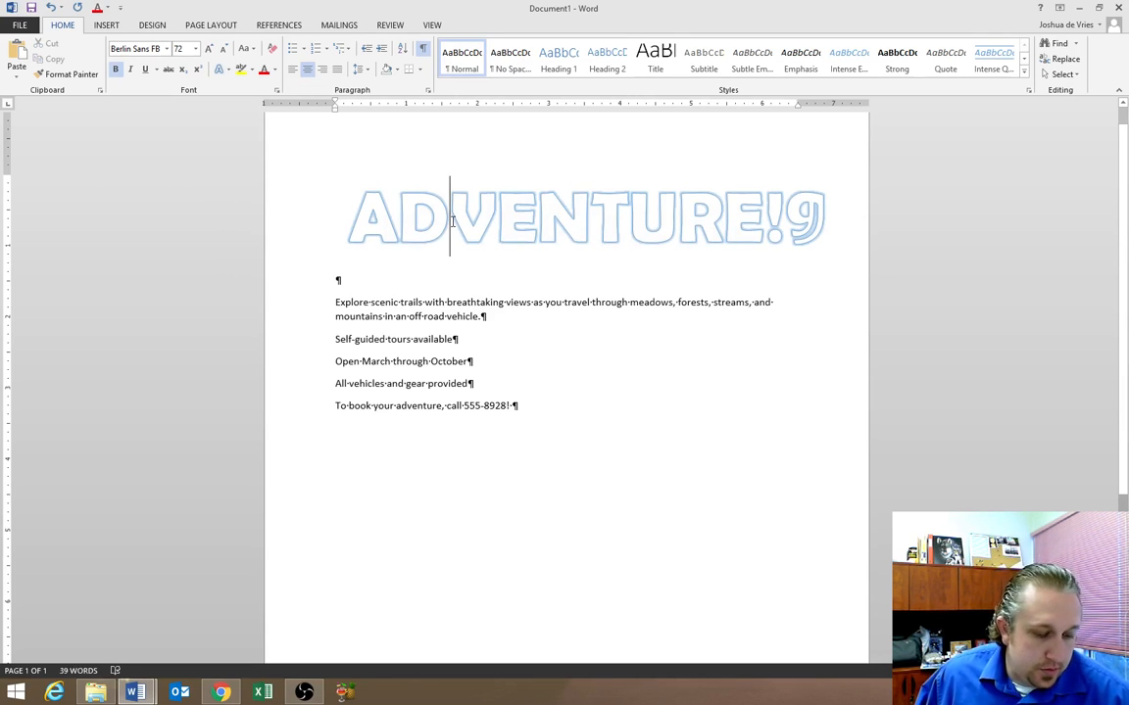
left_click(396, 70)
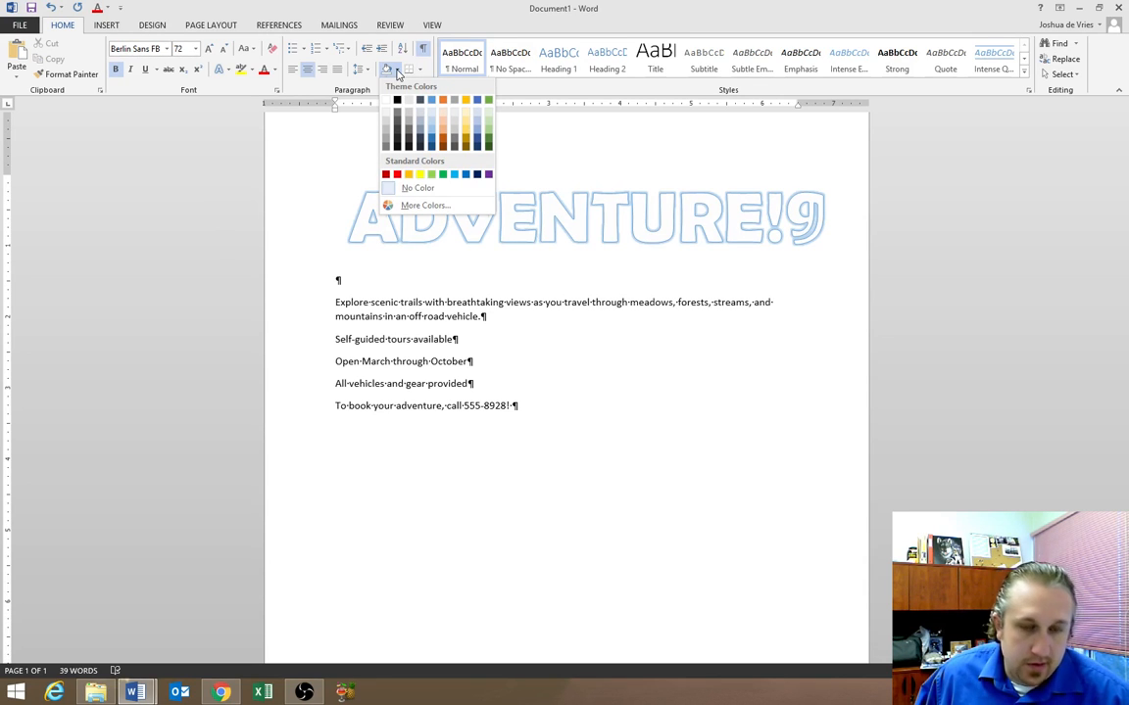
Shade the heading paragraph Green, Accent 6, Darker 25%, then select the body text
left_click(489, 142)
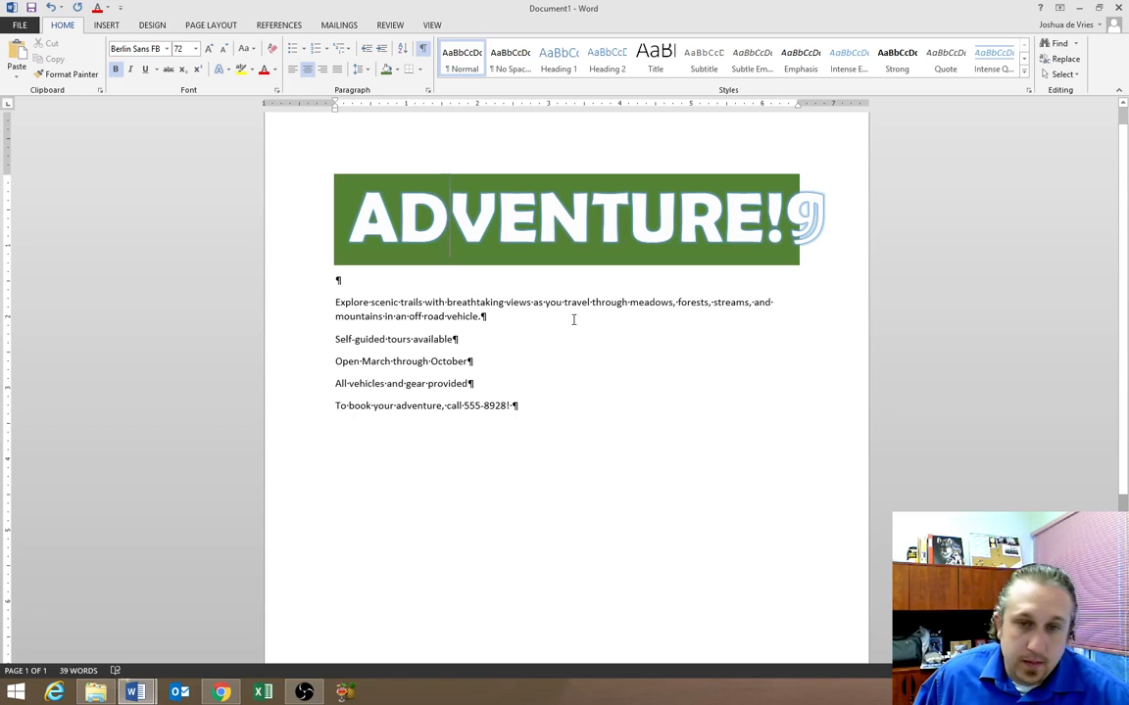
left_click_drag(520, 405, 333, 308)
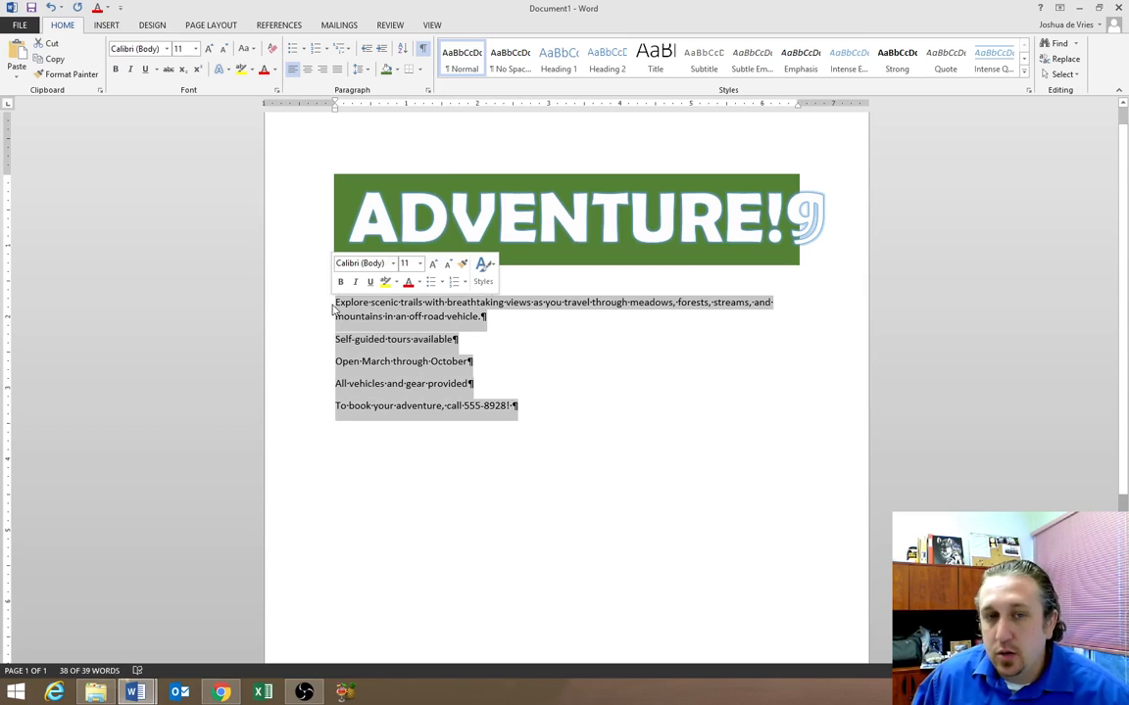
Set the trail paragraph and the information lines below the heading to 24 pt
left_click(419, 264)
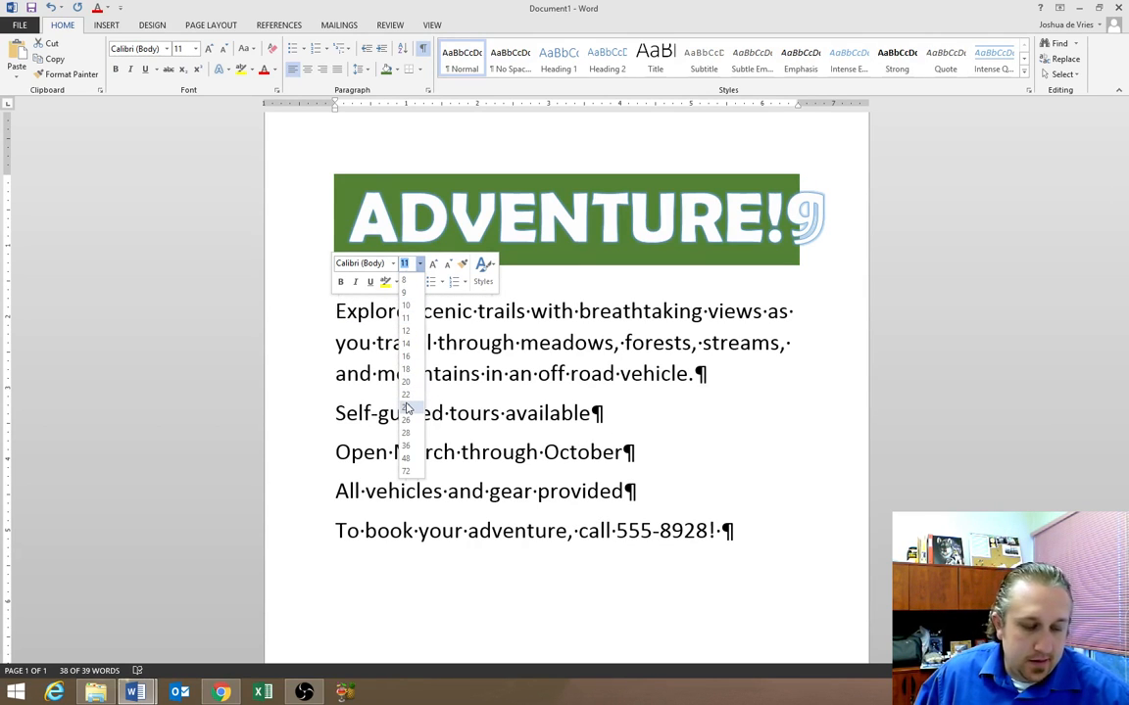
left_click(407, 407)
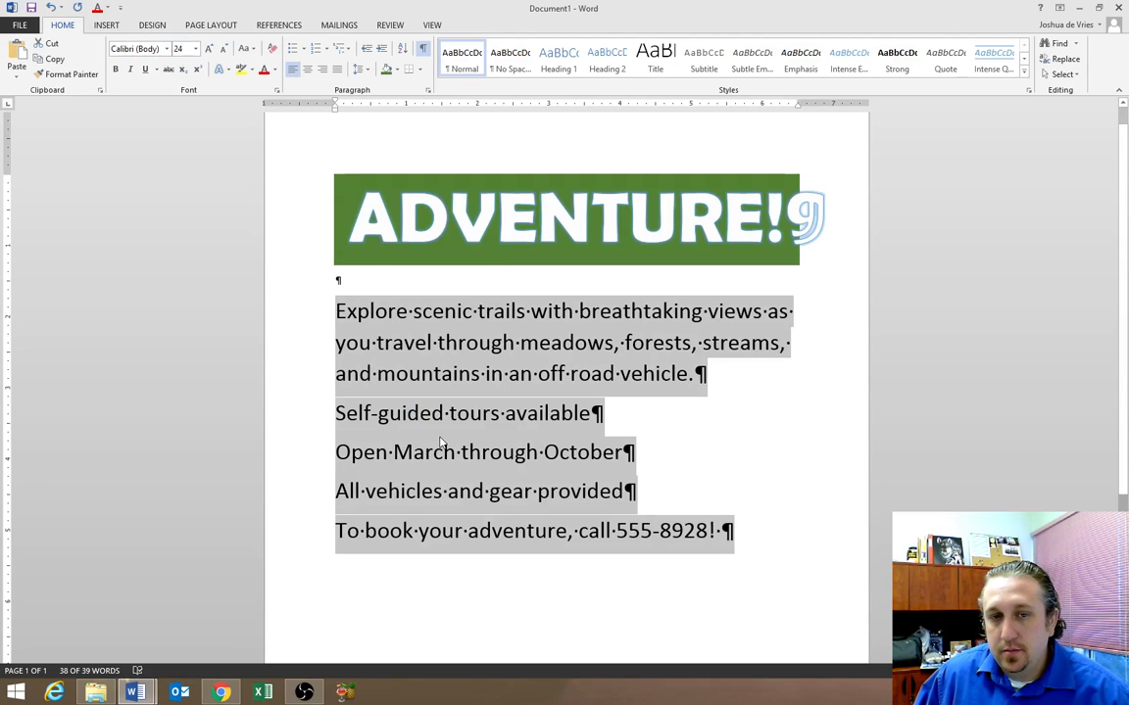
right_click(424, 309)
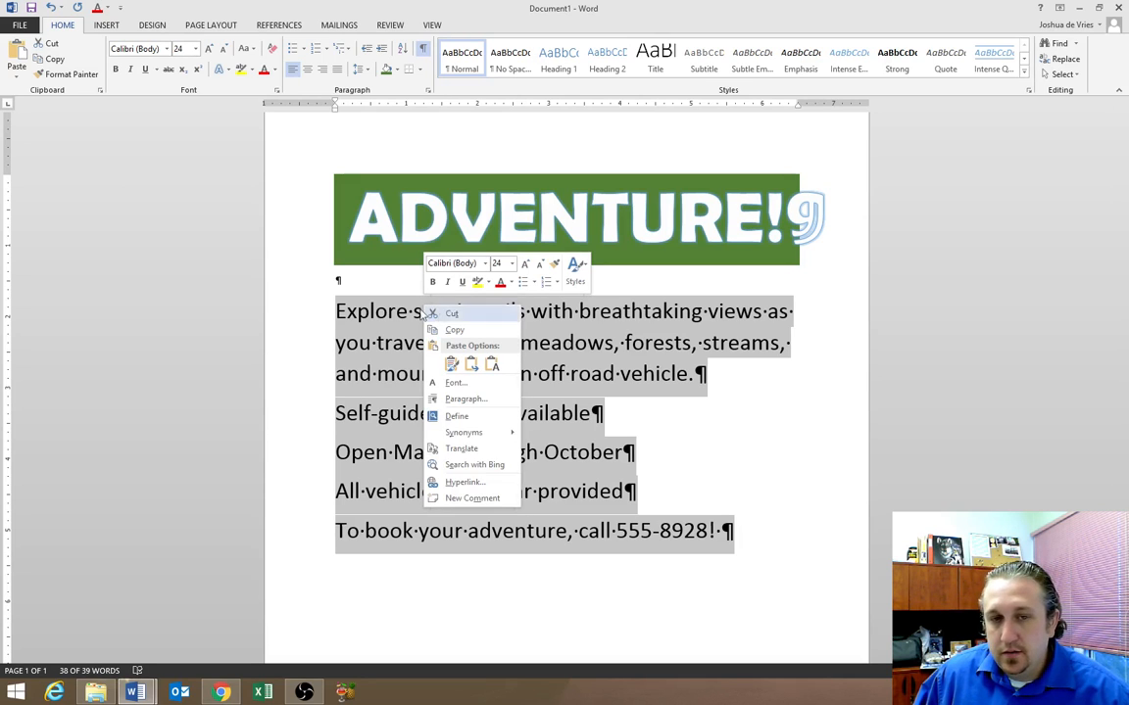
key("Escape")
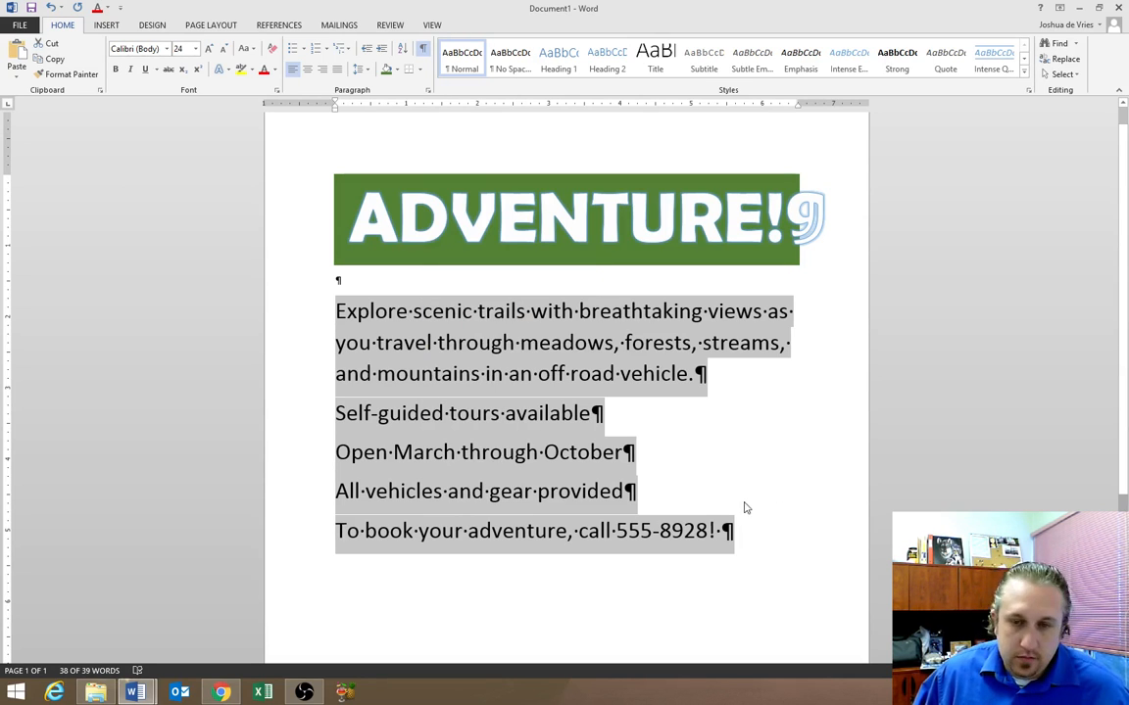
left_click(744, 507)
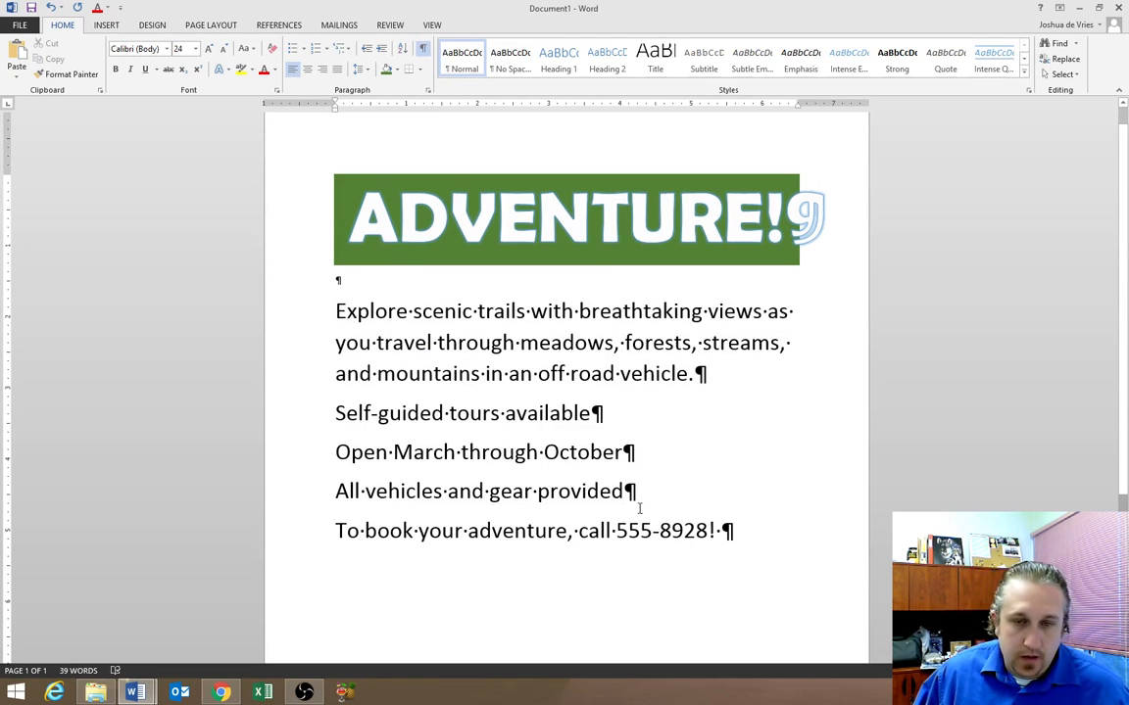
left_click_drag(323, 492, 328, 425)
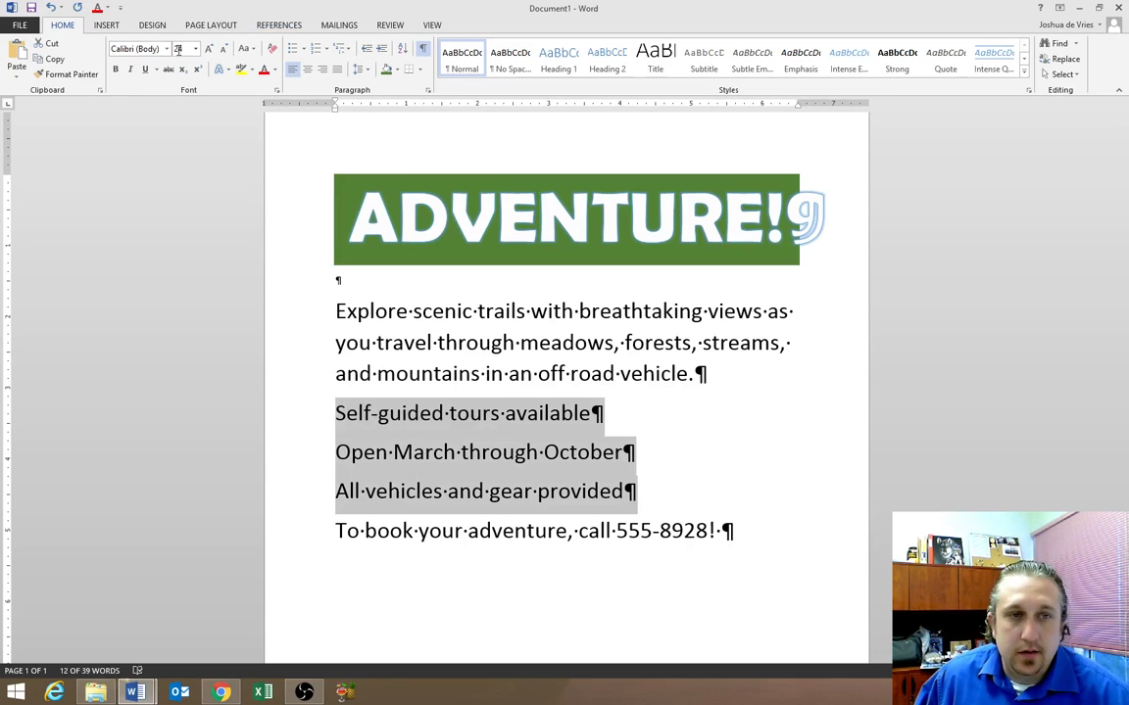
Bullet the three tour-information lines, then select the word 'breathtaking'
left_click(294, 52)
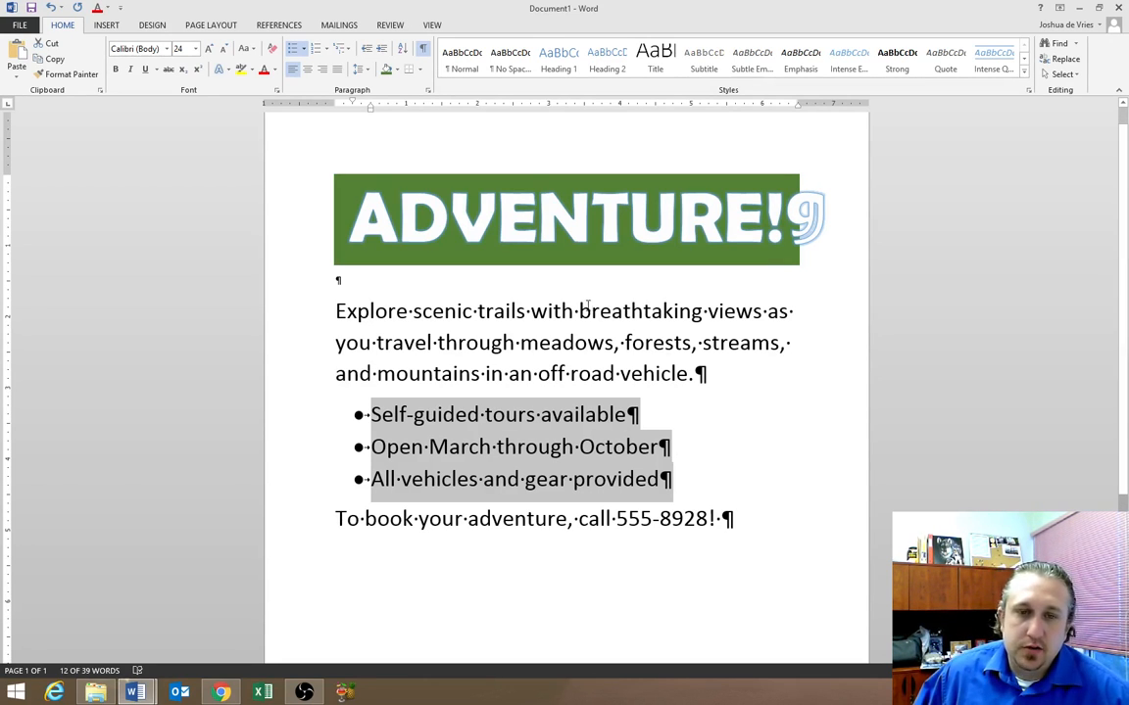
left_click_drag(579, 312, 703, 311)
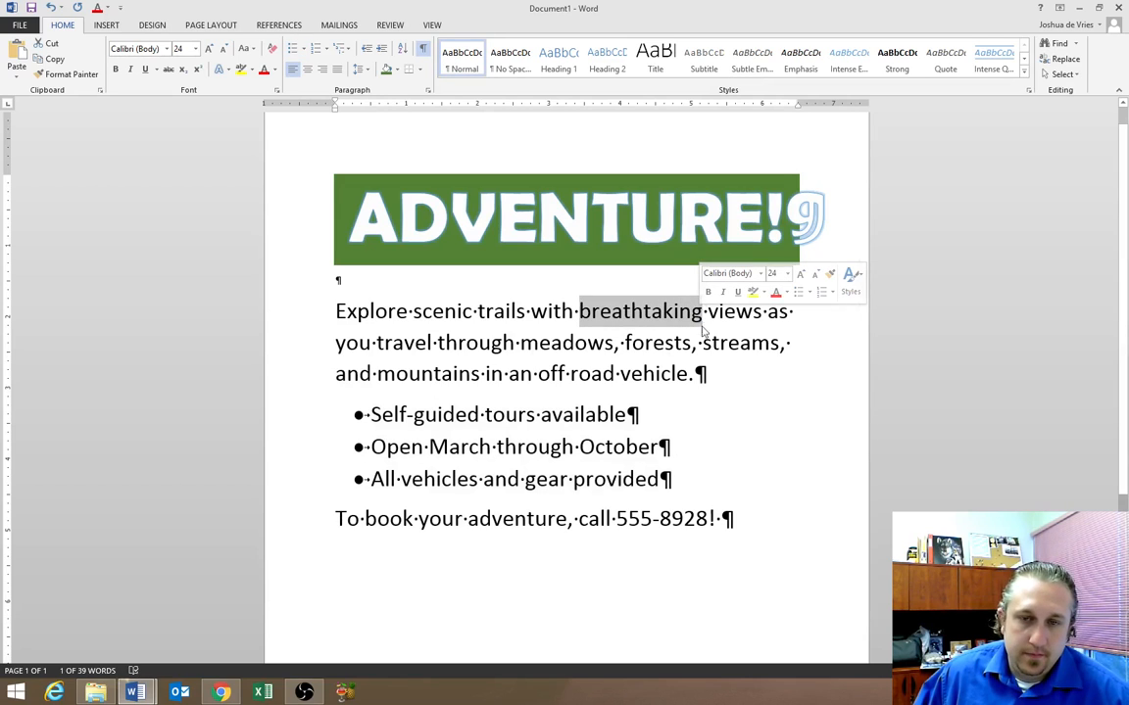
Colour 'breathtaking' Orange, Accent 2, Darker 25% from the mini toolbar
left_click(785, 293)
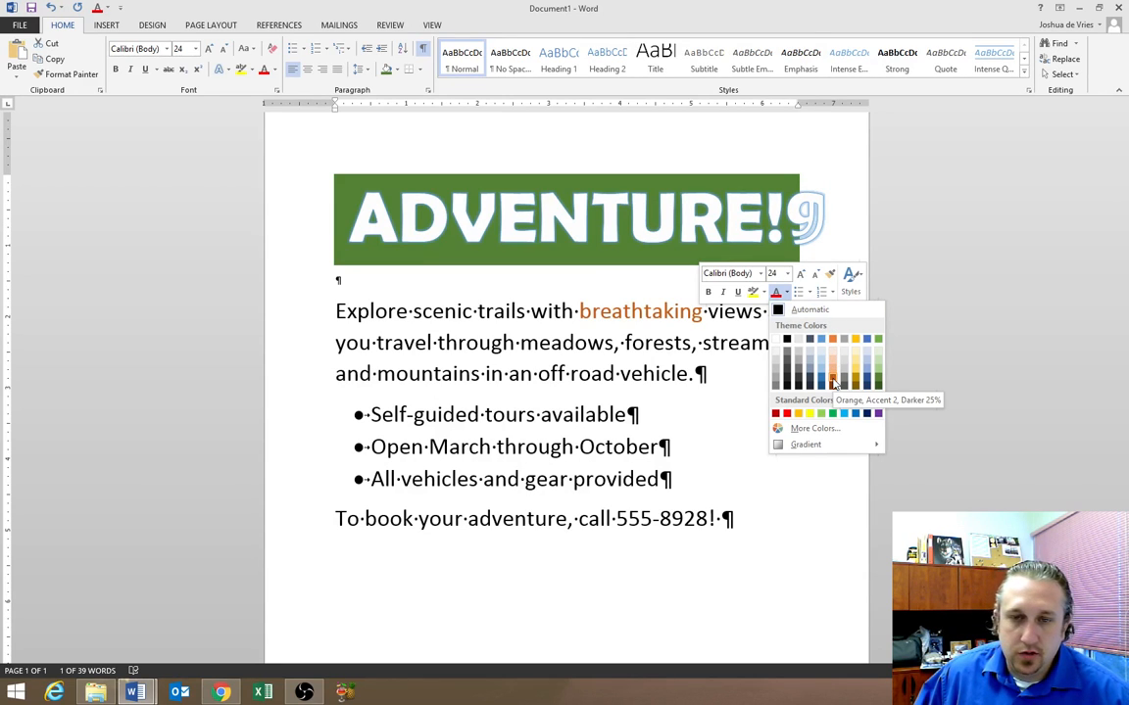
left_click(832, 381)
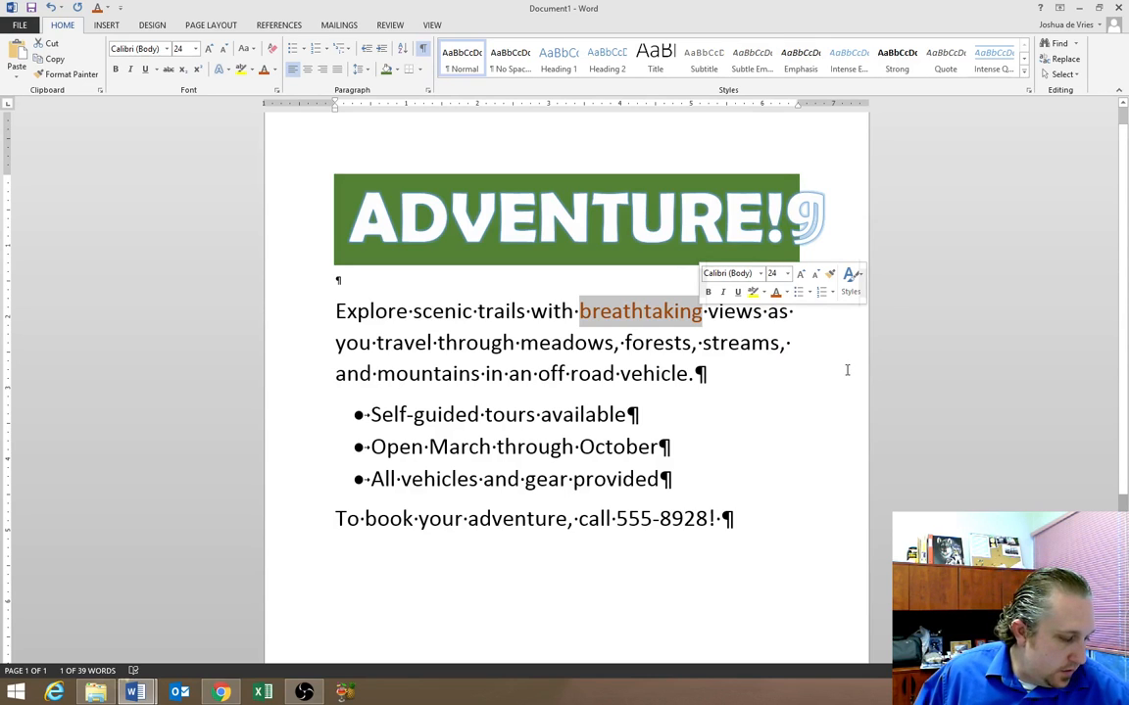
Italicise 'breathtaking', then select the booking line at the bottom
left_click(723, 293)
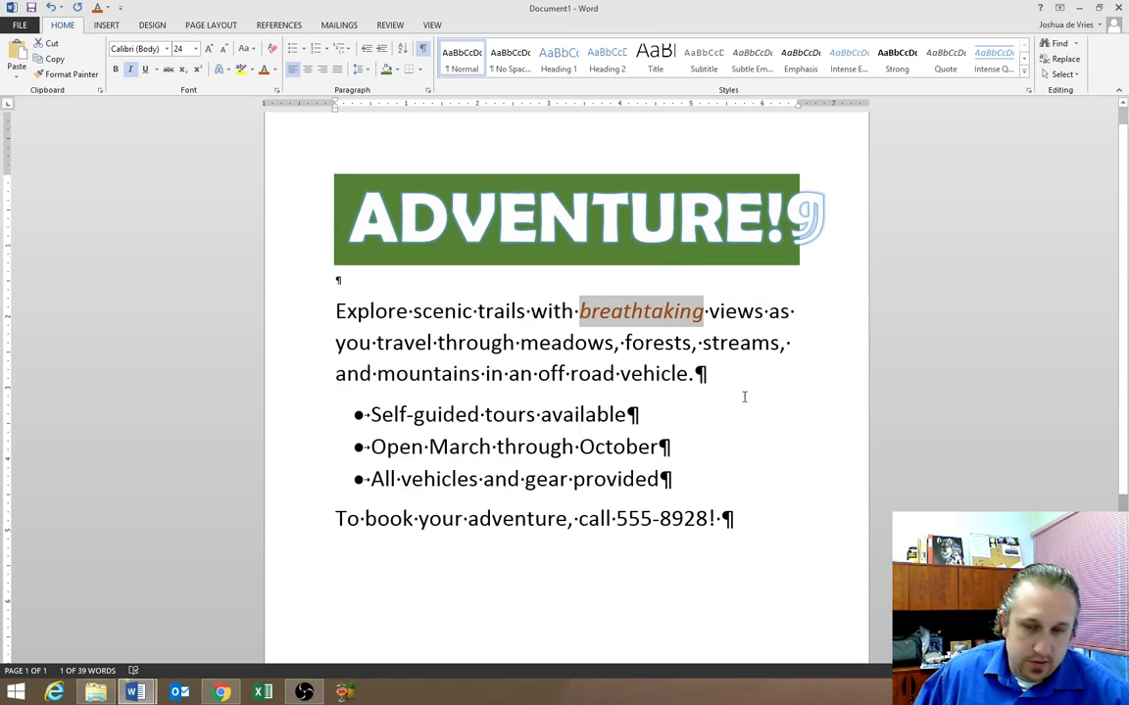
left_click_drag(737, 518, 312, 519)
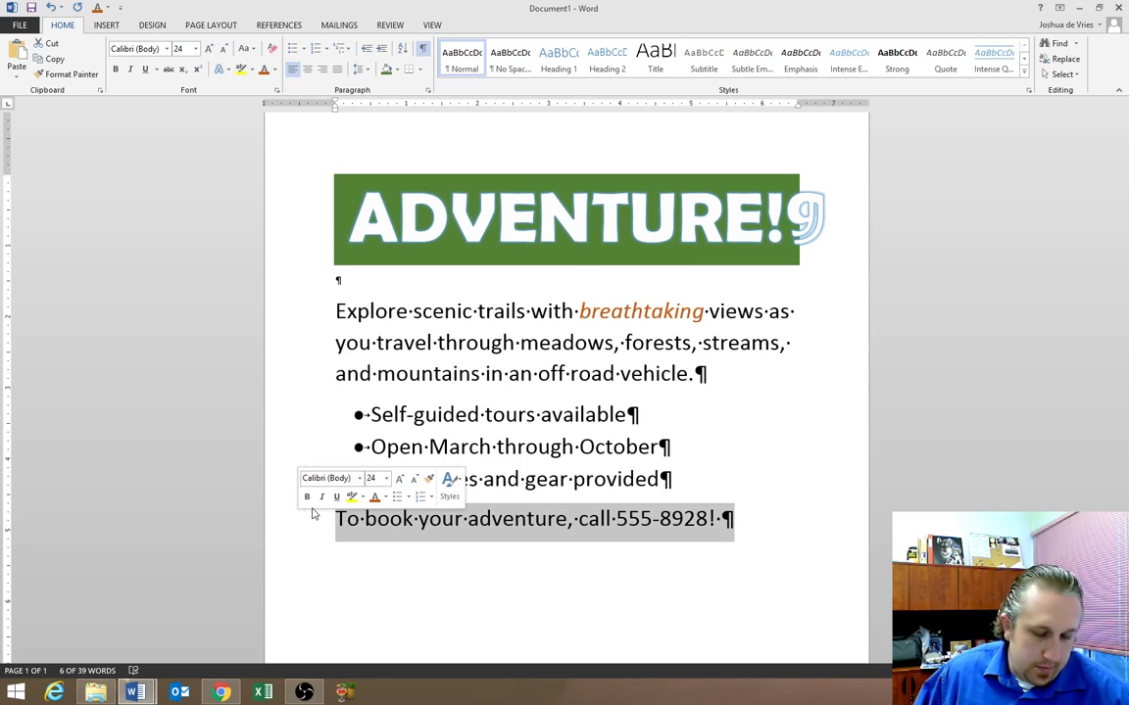
Set the 'To book your adventure' line to 28 pt dark orange, then select the phone number
left_click(386, 478)
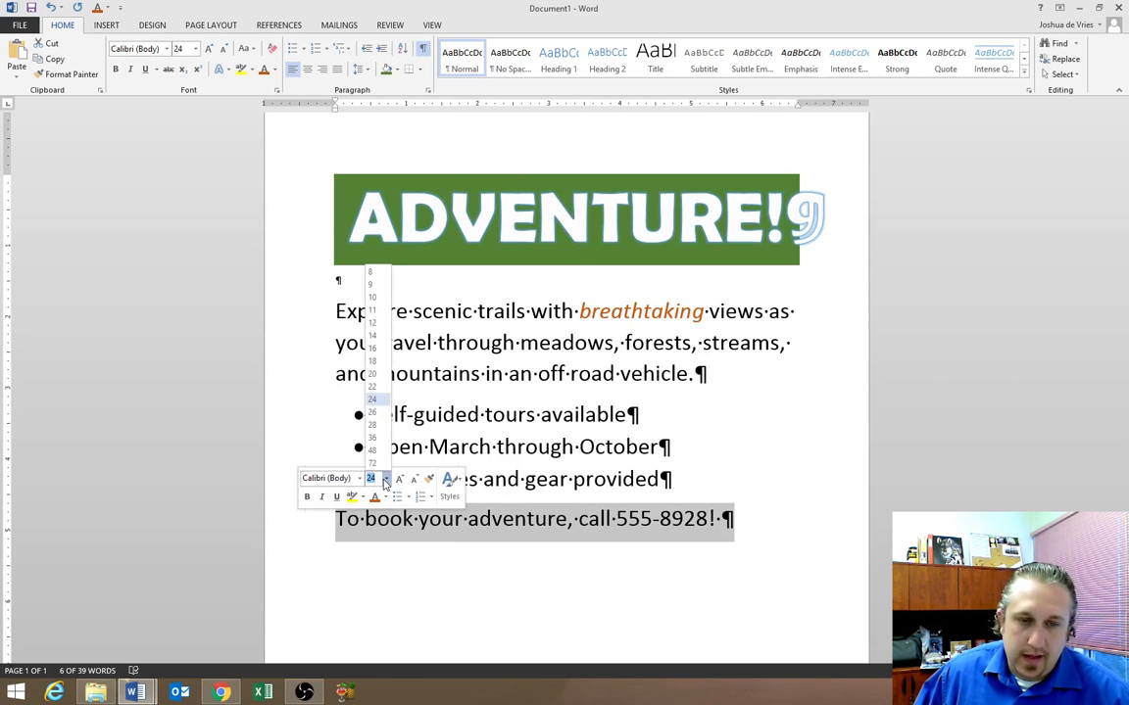
left_click(374, 427)
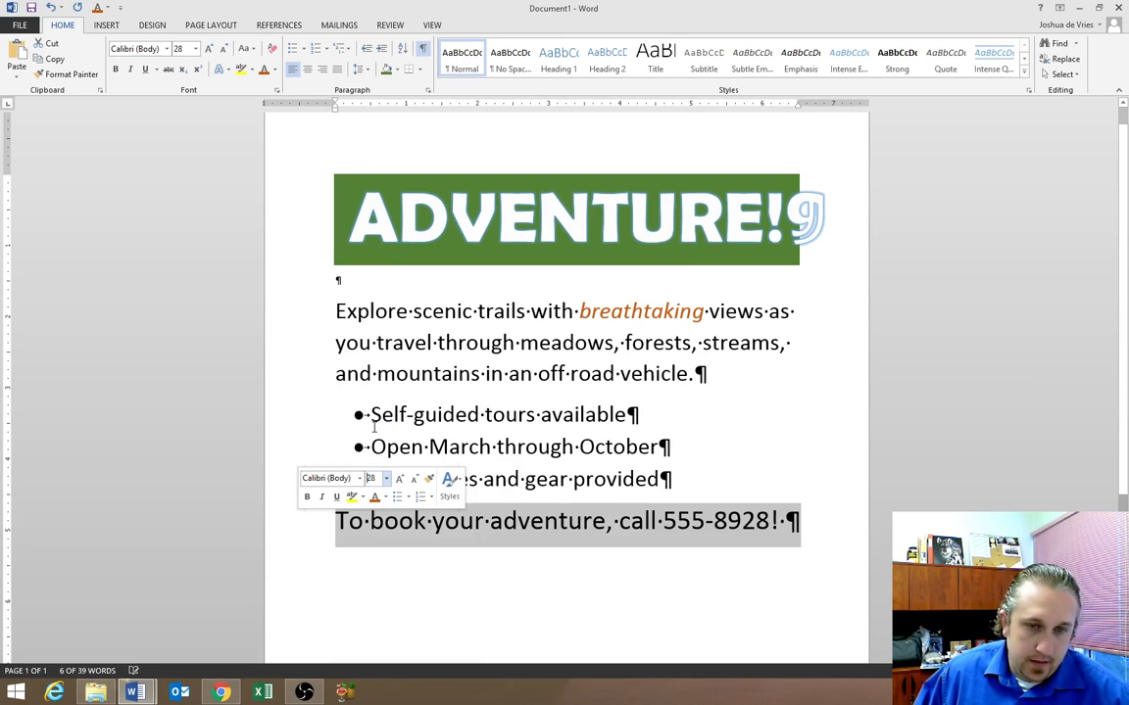
left_click(375, 499)
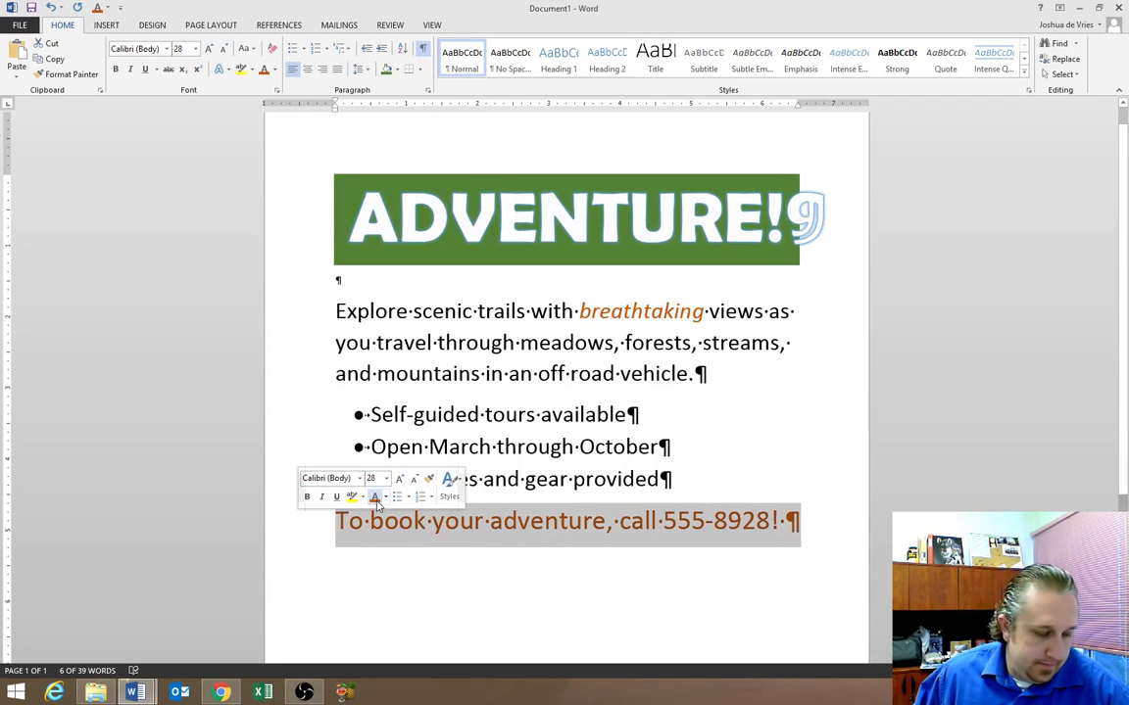
left_click(733, 550)
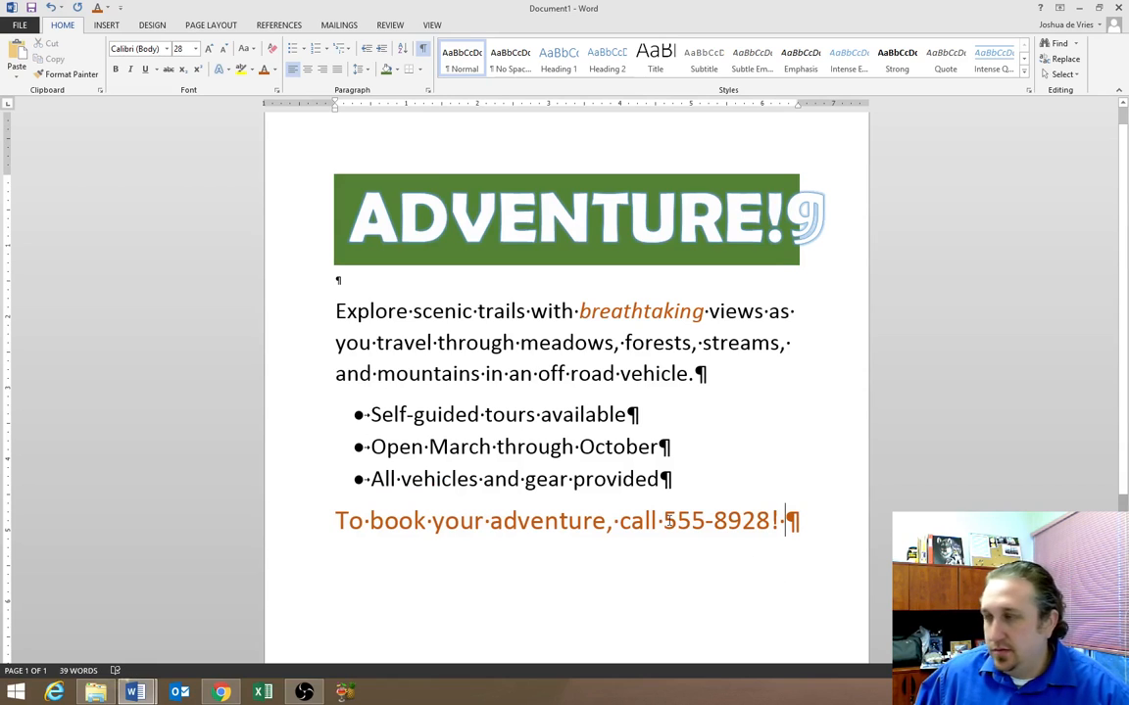
left_click_drag(664, 521, 772, 525)
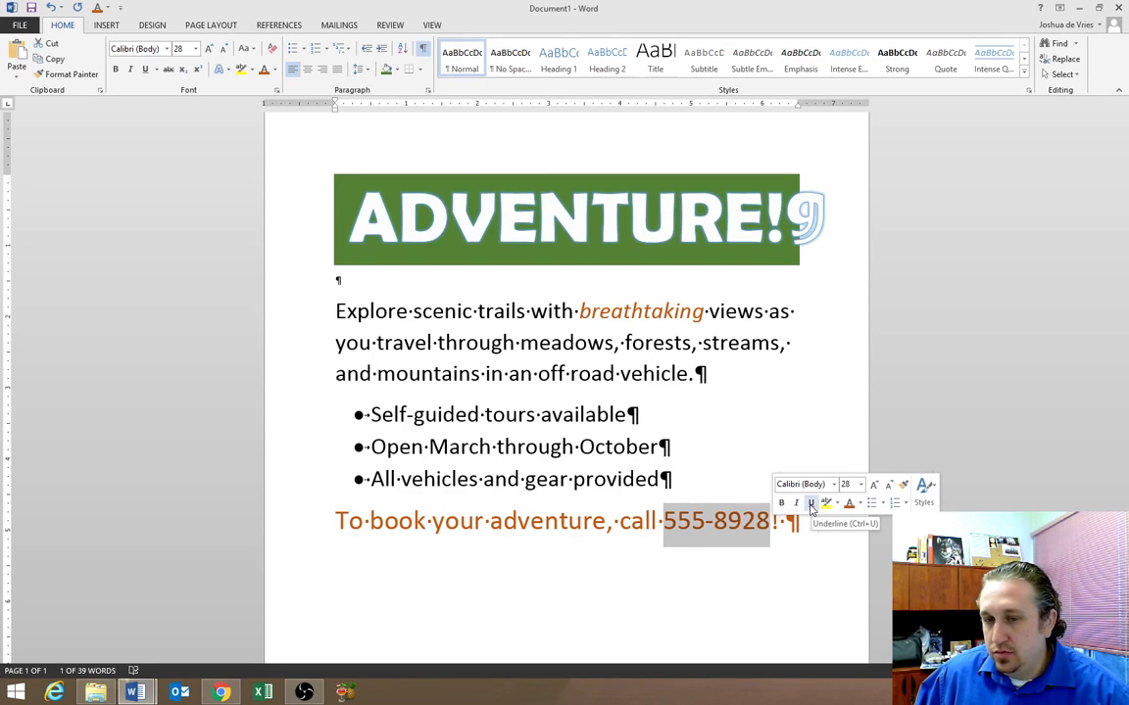
Underline the booking line's phone number, then select the words 'off road'
left_click(811, 506)
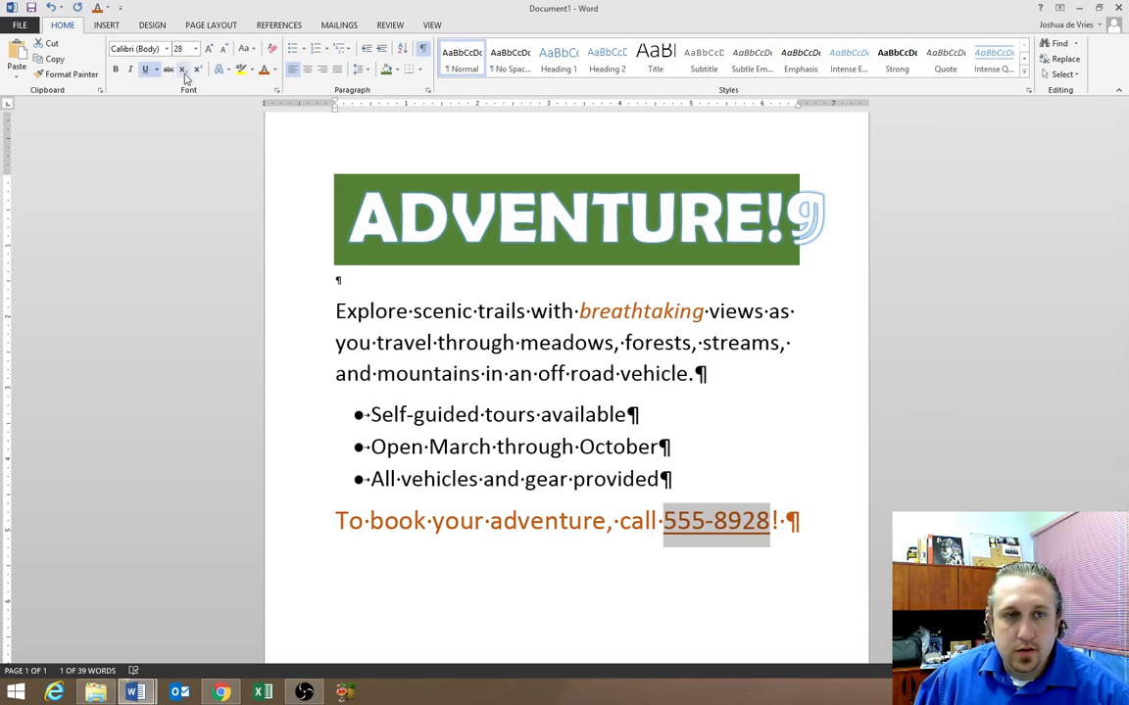
left_click(627, 521)
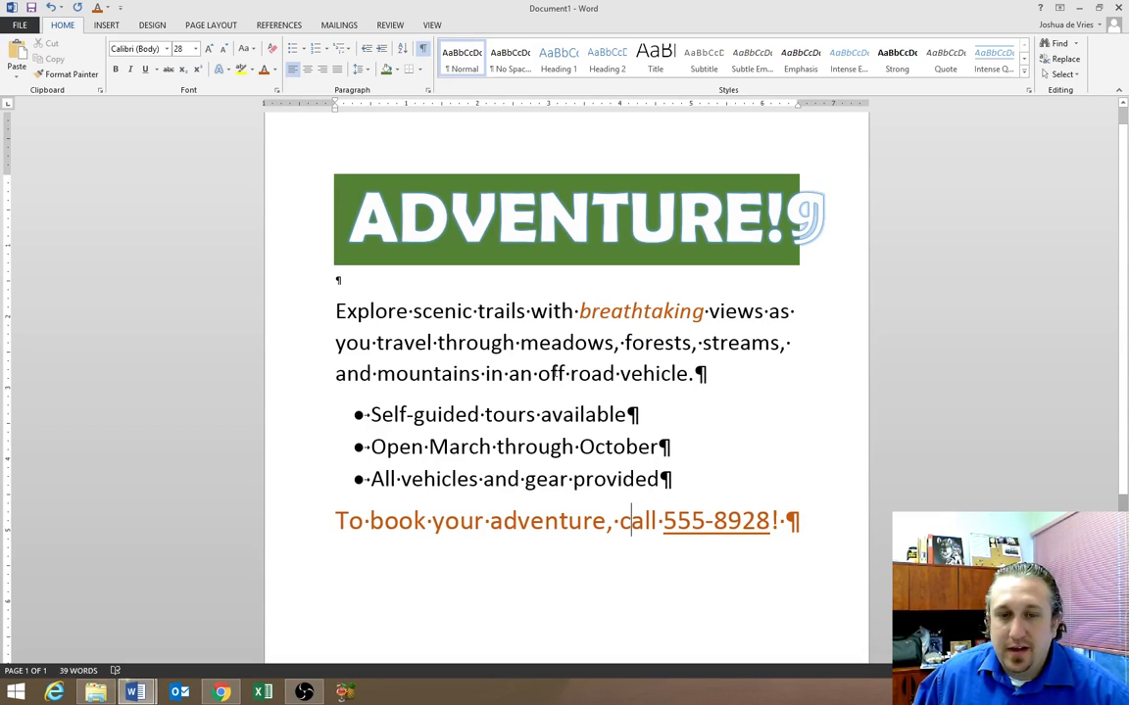
left_click_drag(537, 373, 606, 390)
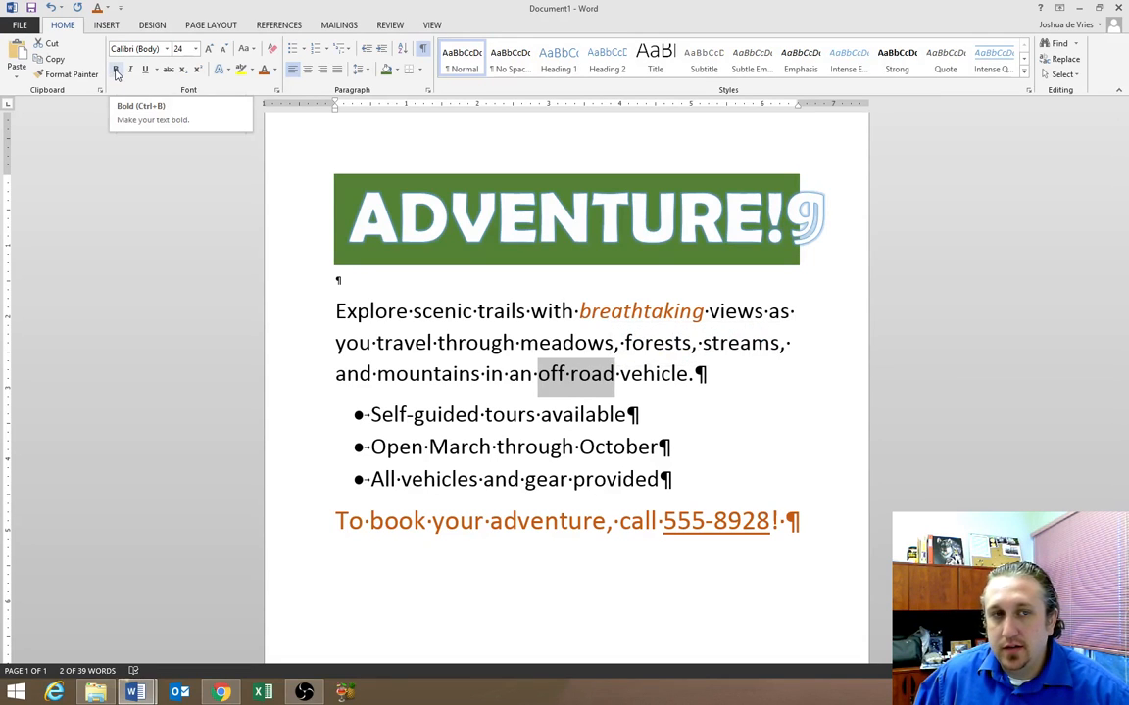
Bold 'off road' in the description and place the cursor at the end of the phone line
left_click(115, 73)
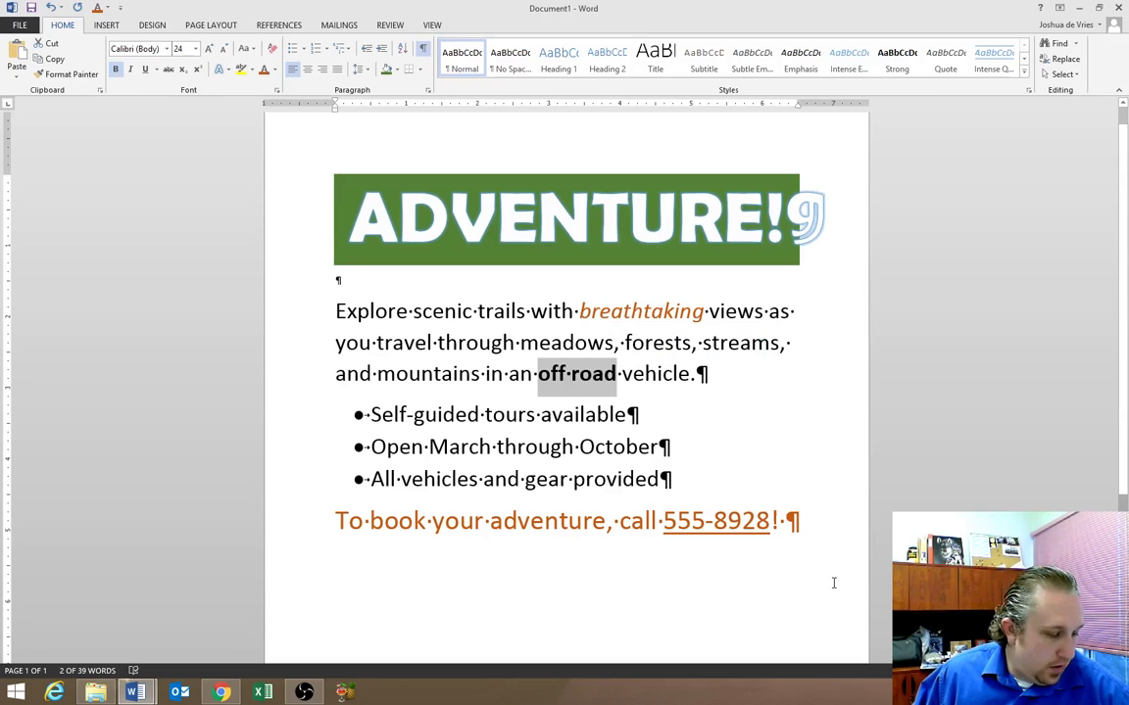
left_click(769, 565)
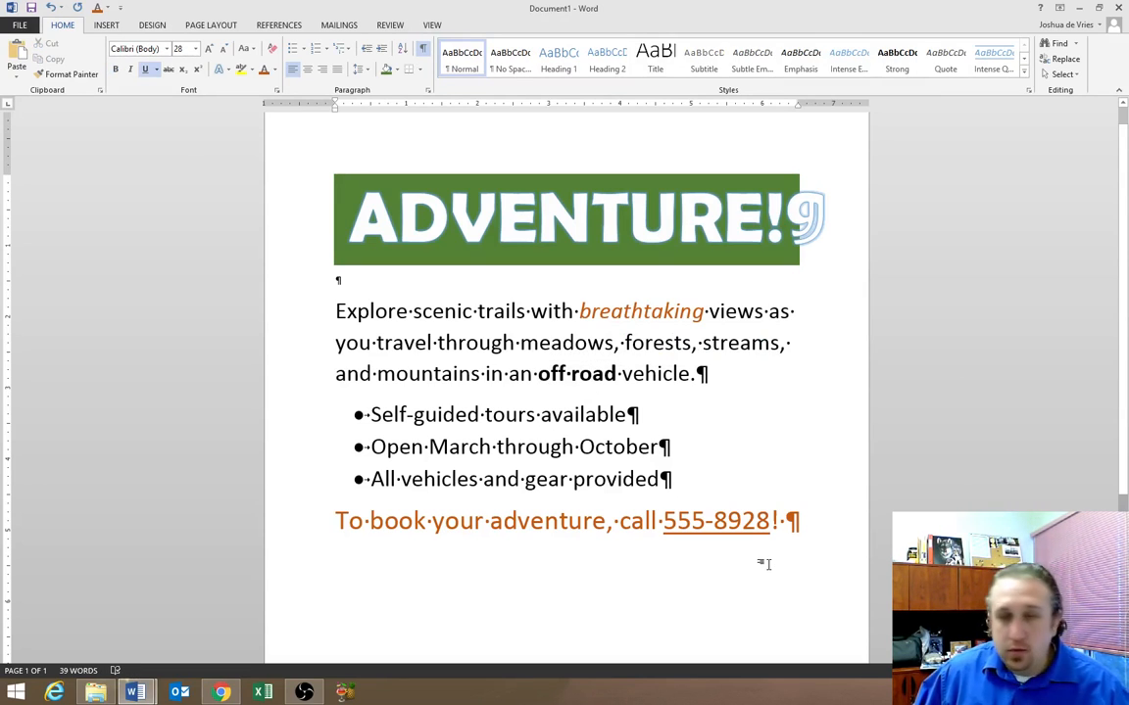
left_click(805, 523)
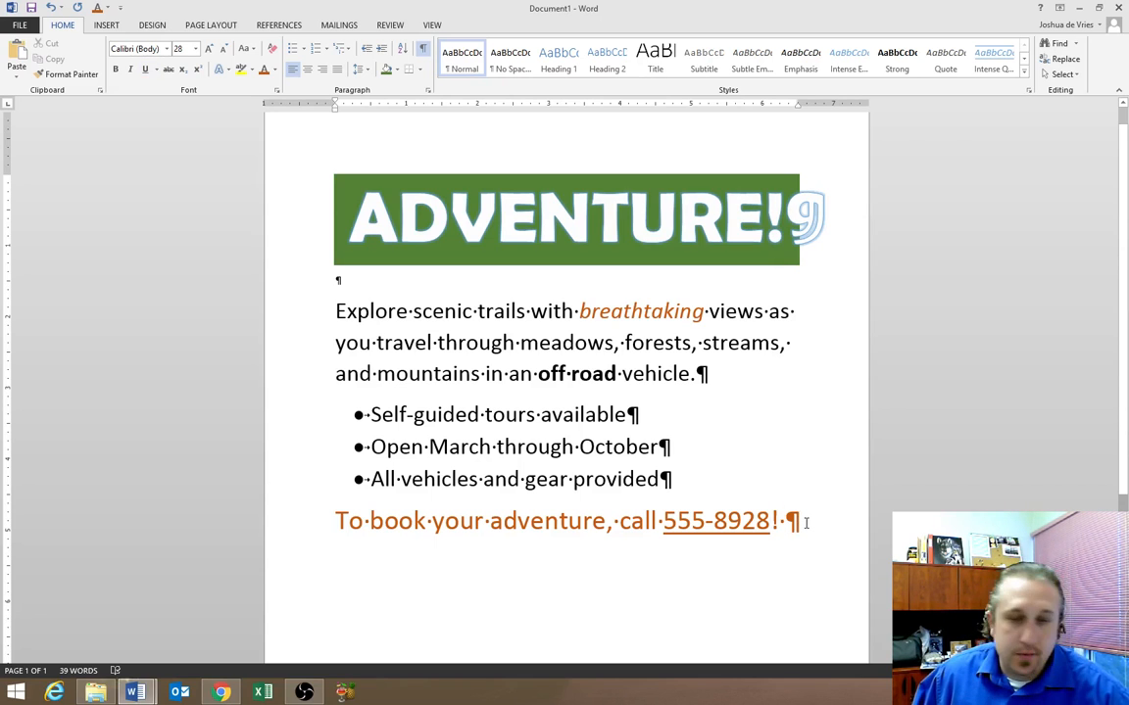
scroll(570, 394, "down", 4, "ctrl")
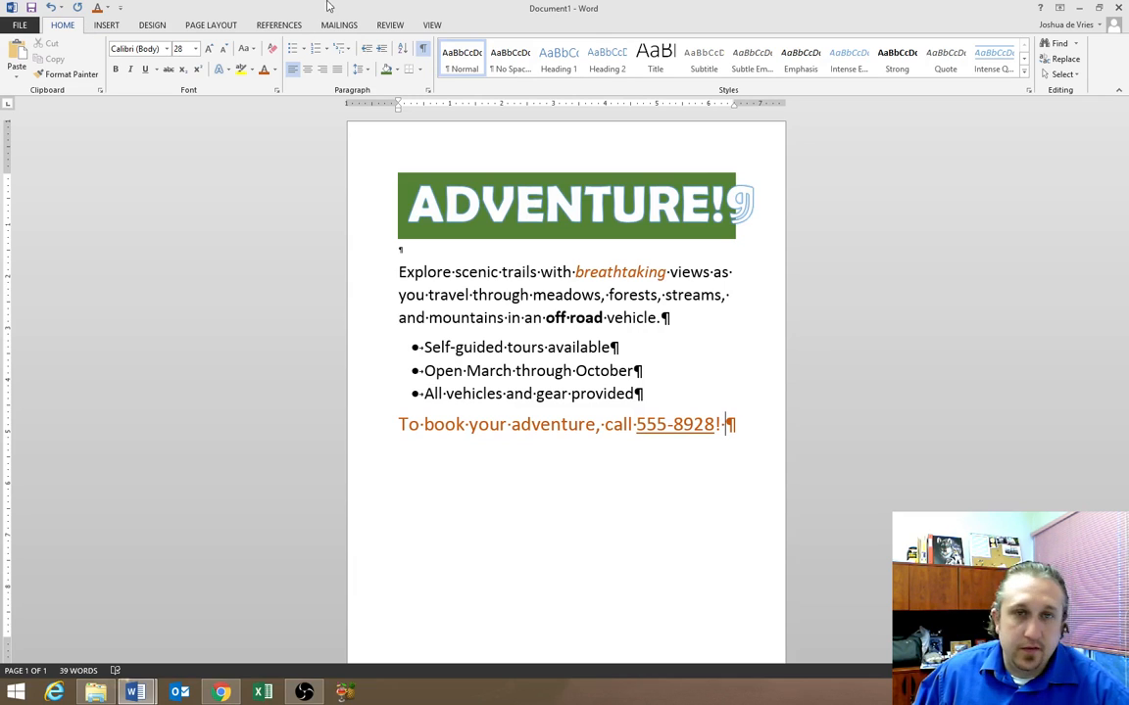
Zoom to One Page so the whole flyer shows, then return to Home
left_click(427, 27)
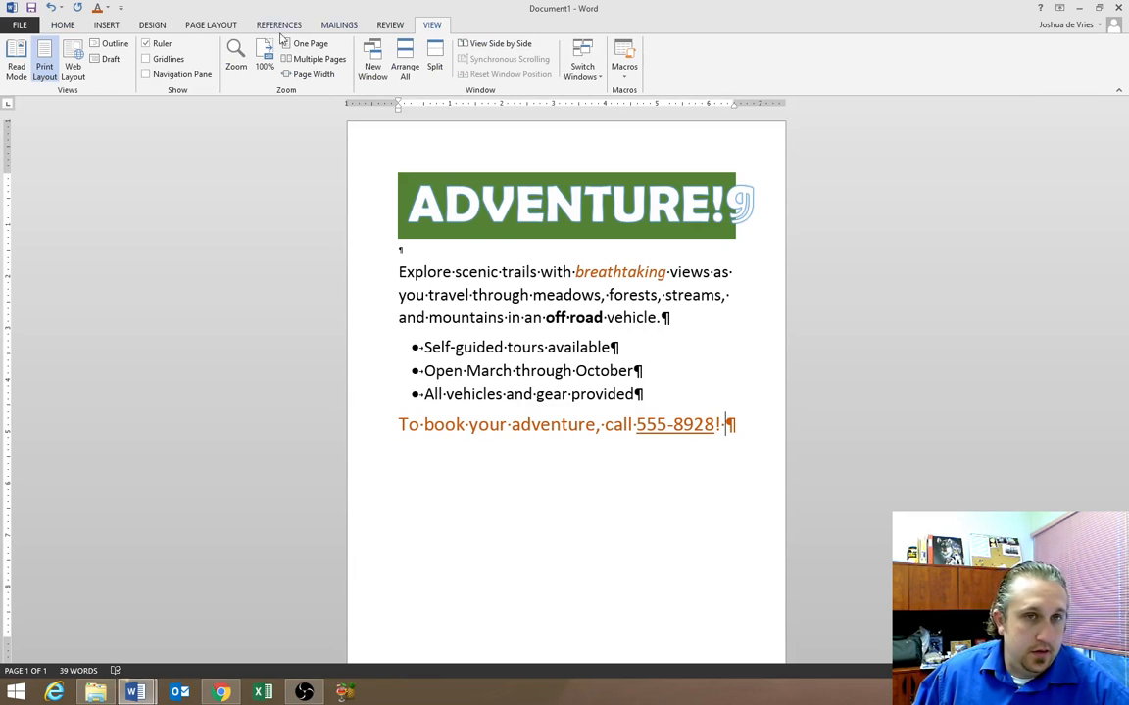
left_click(310, 45)
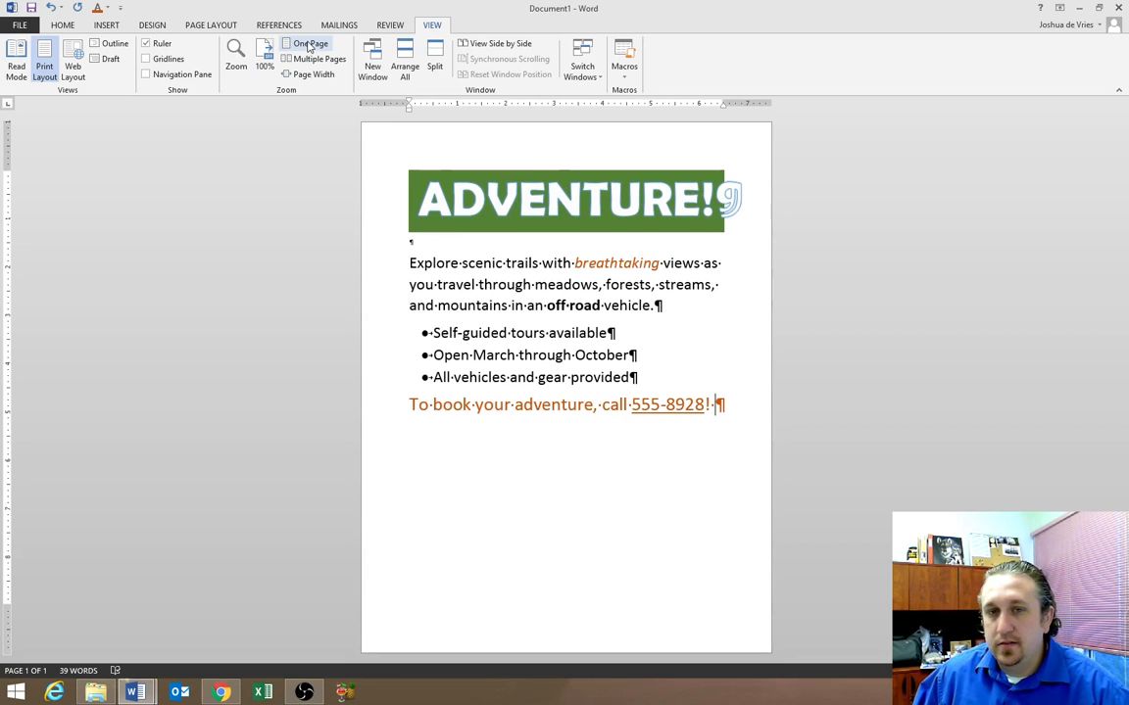
left_click(65, 27)
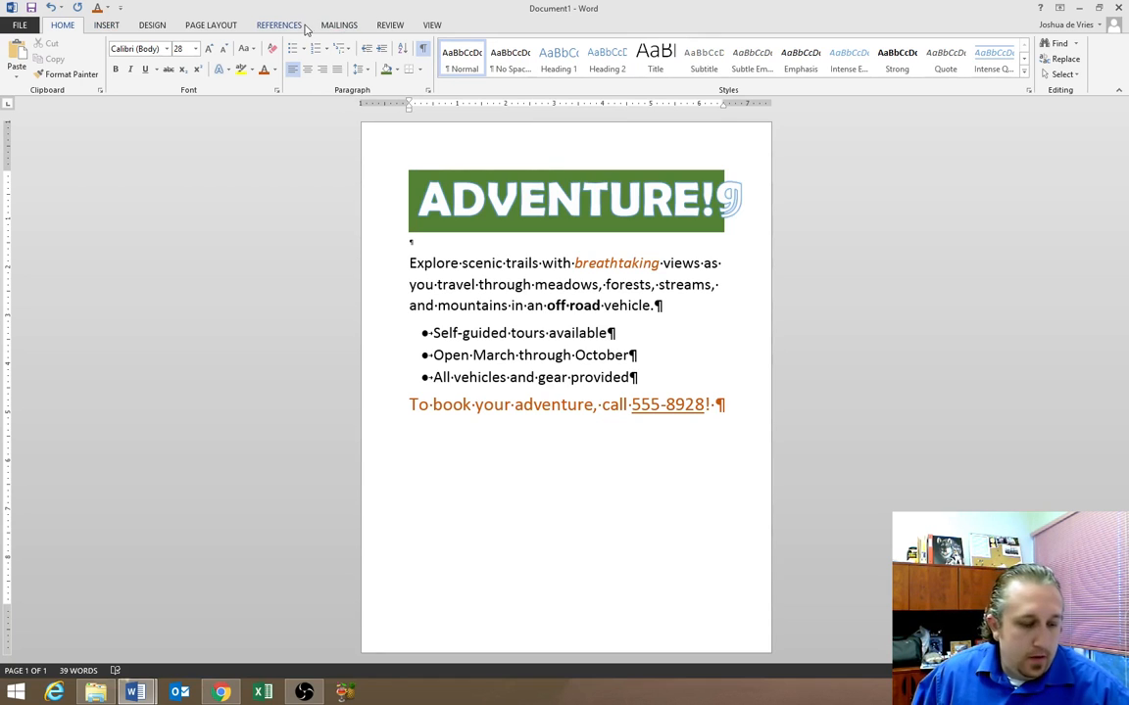
Apply the Green theme colour palette from Design > Colors, recolouring banner and orange text
left_click(157, 27)
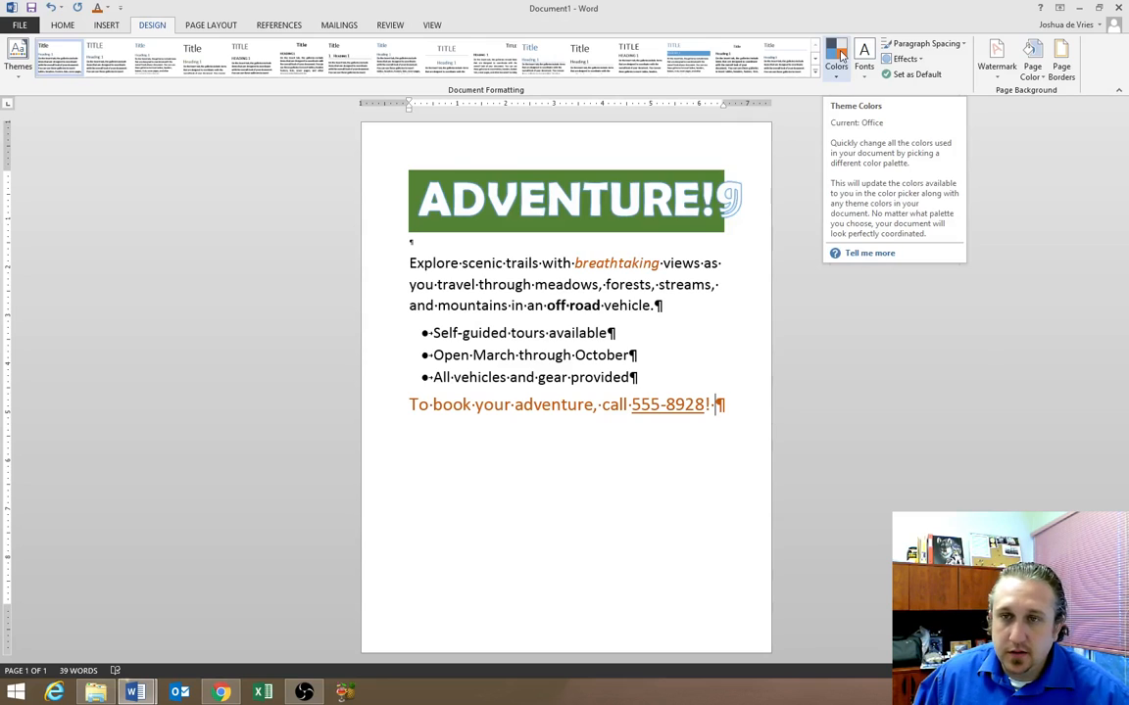
left_click(839, 56)
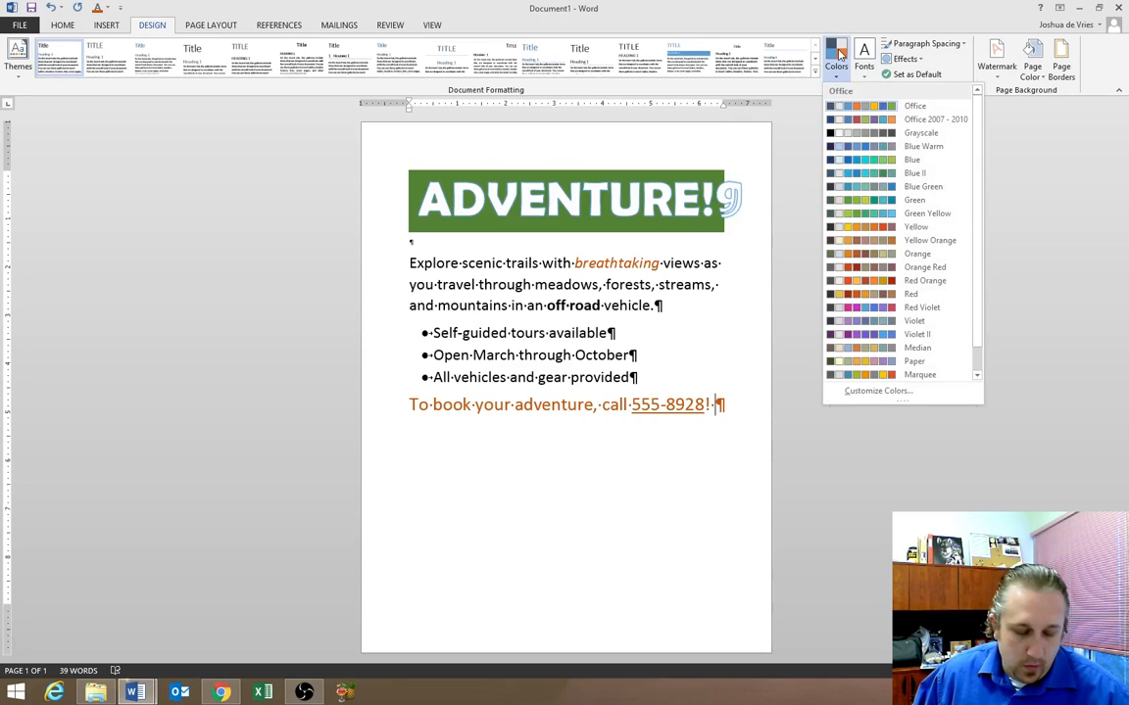
left_click(928, 201)
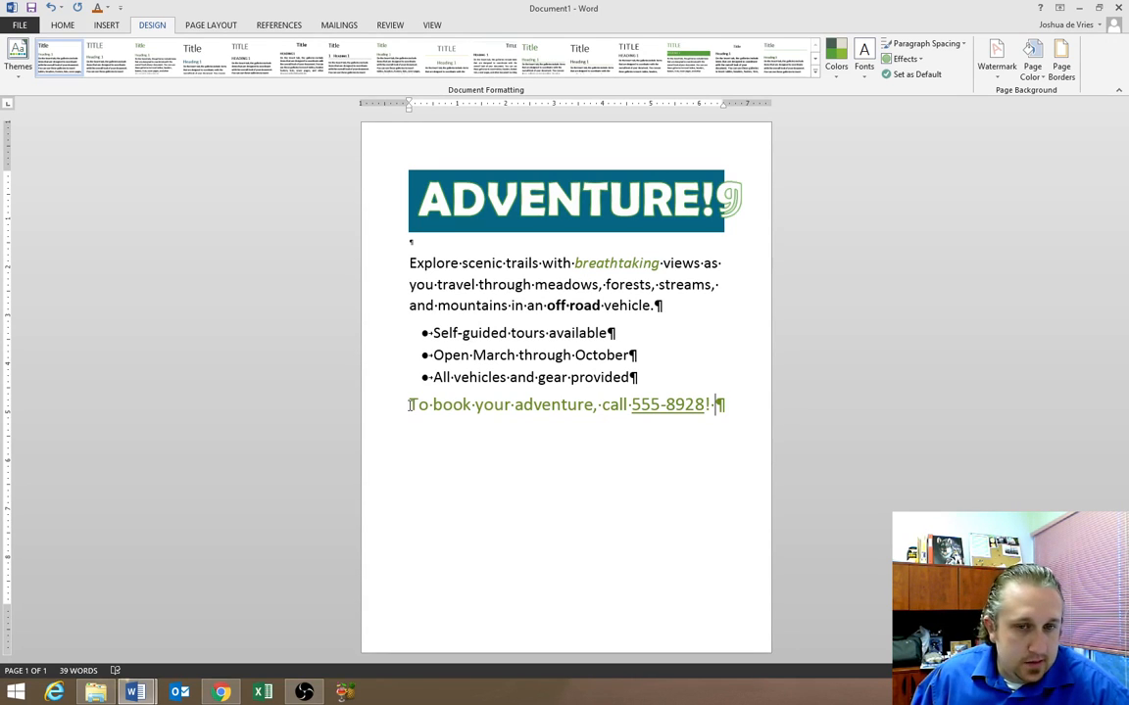
left_click_drag(630, 404, 706, 405)
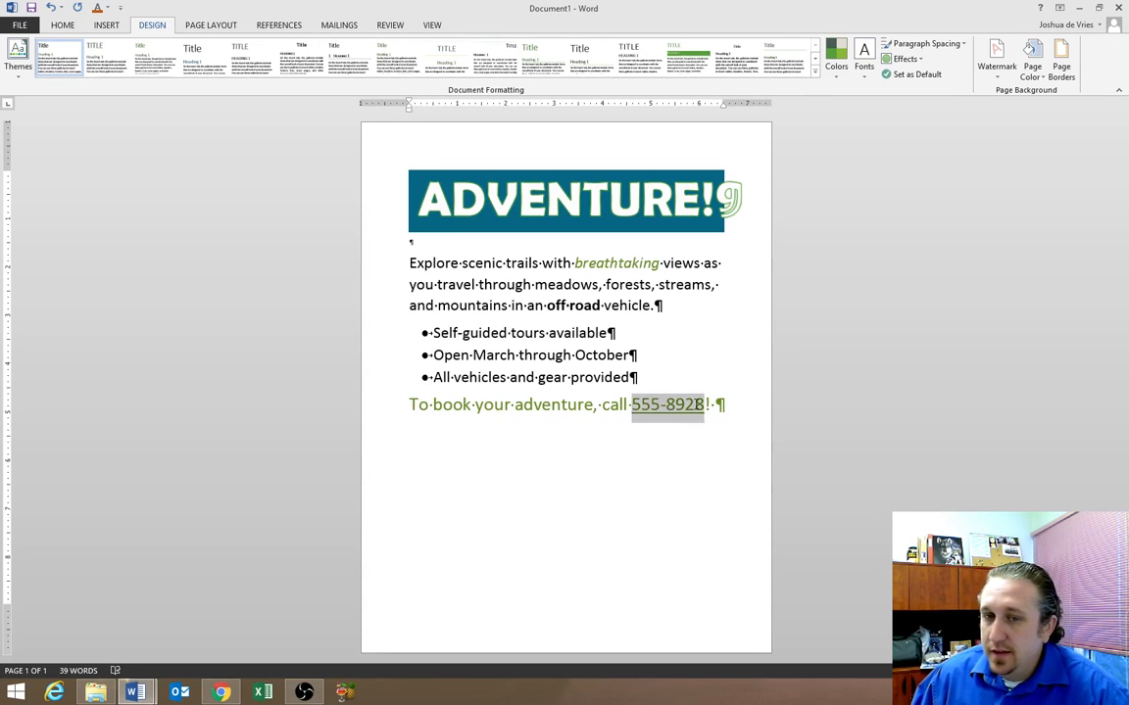
left_click(686, 433)
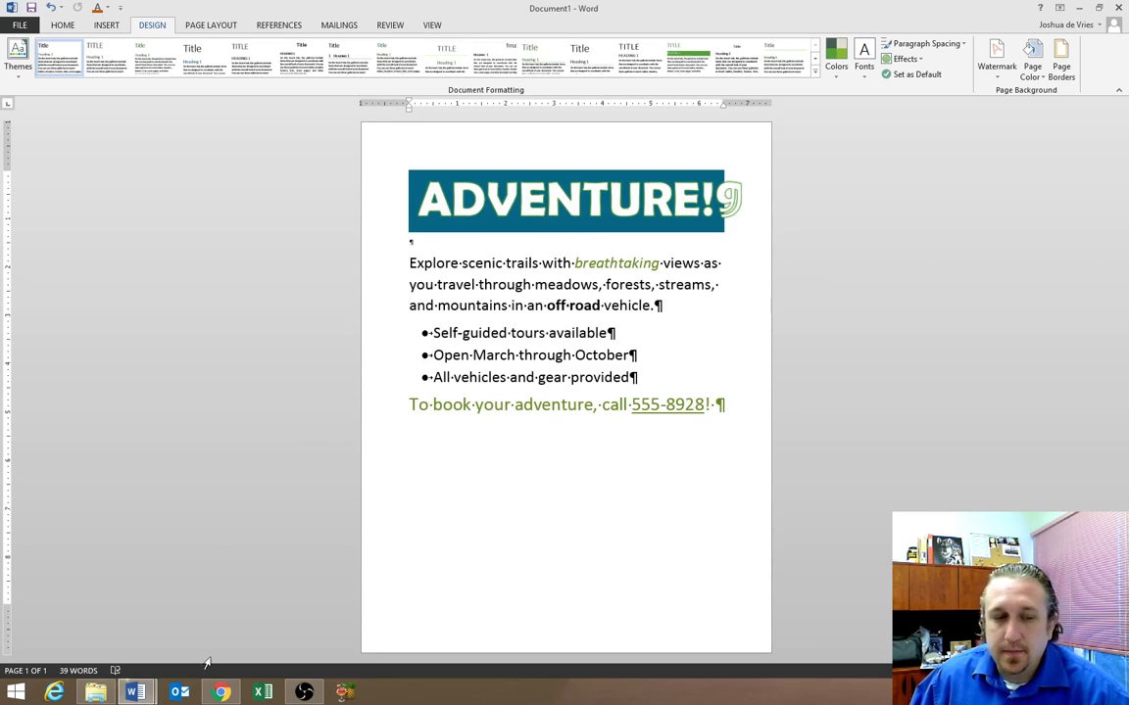
In Moodle, open Chapter 1 Word Files - Week 1 Lesson and download Mountain Trail.jpg
mouse_move(225, 694)
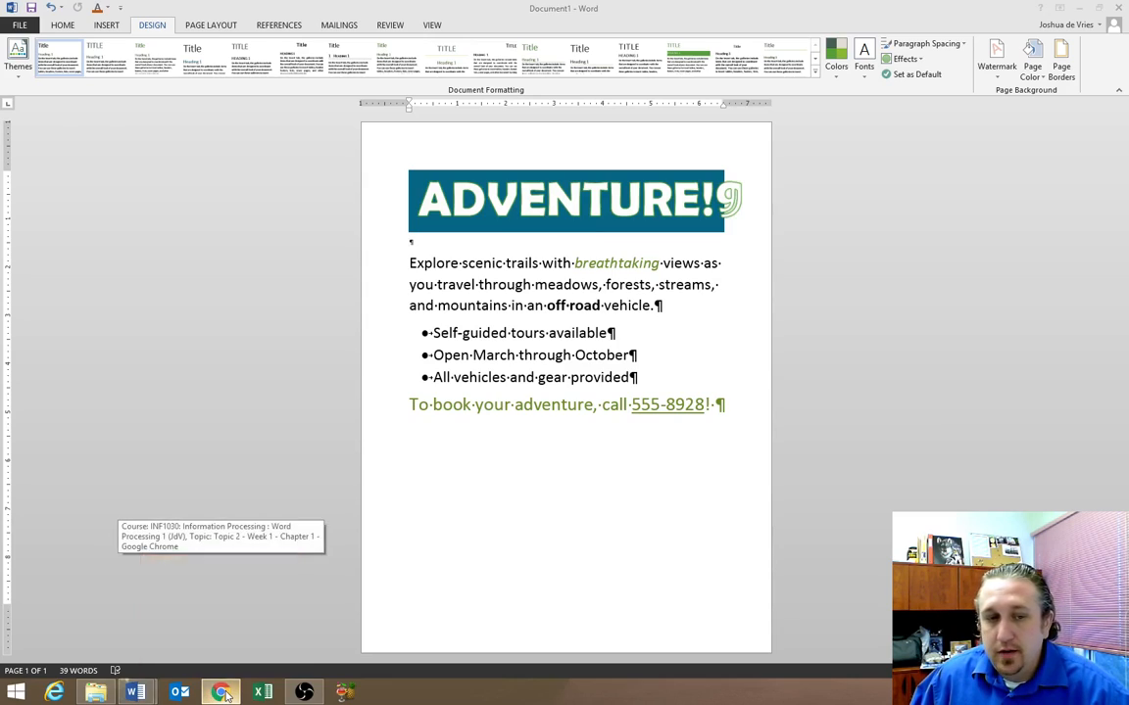
left_click(218, 617)
scroll(596, 256, "up", 10)
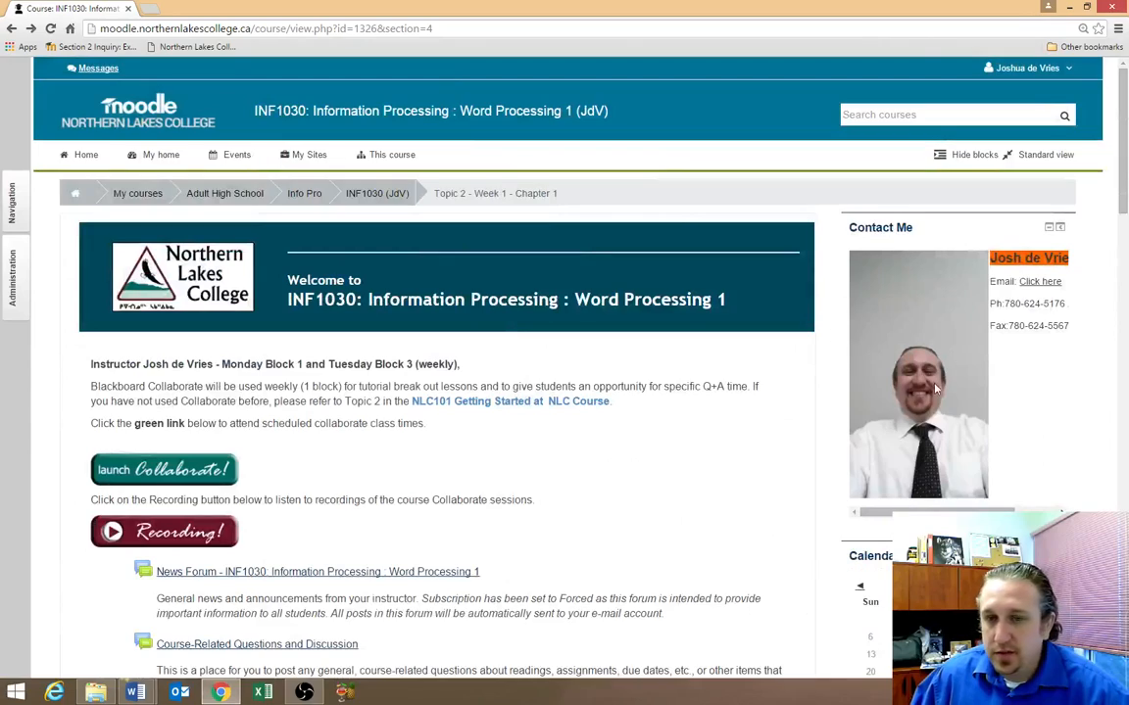
scroll(605, 384, "down", 8)
scroll(606, 386, "down", 3)
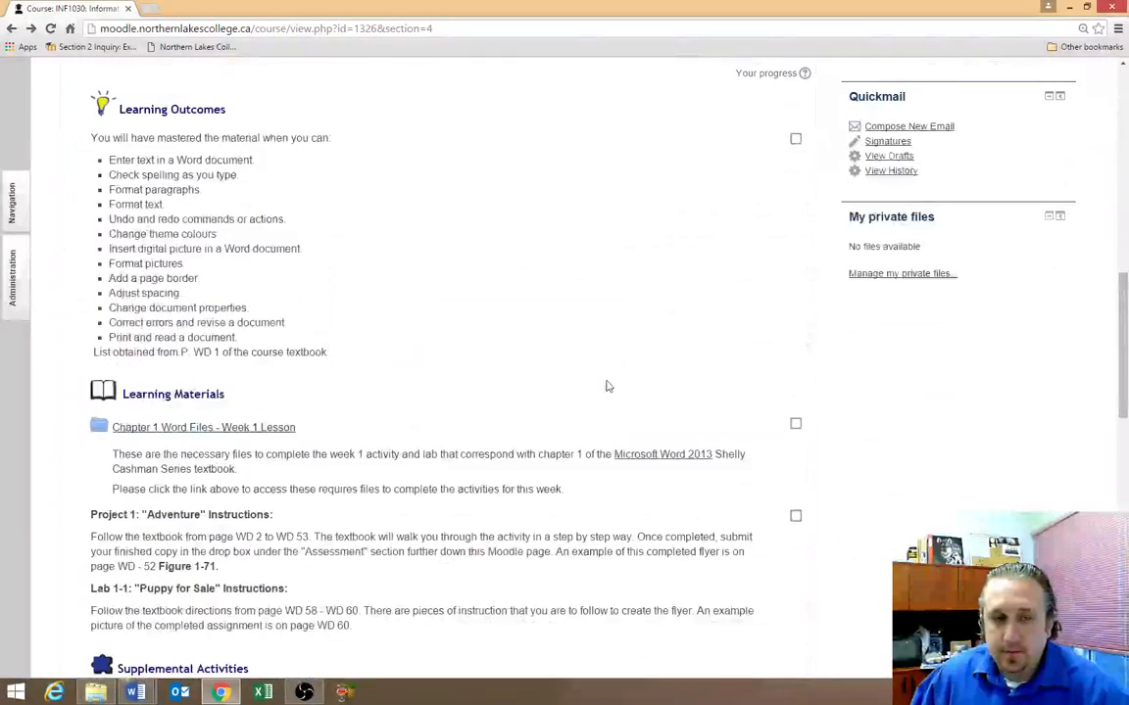
left_click_drag(127, 259, 250, 269)
left_click(250, 270)
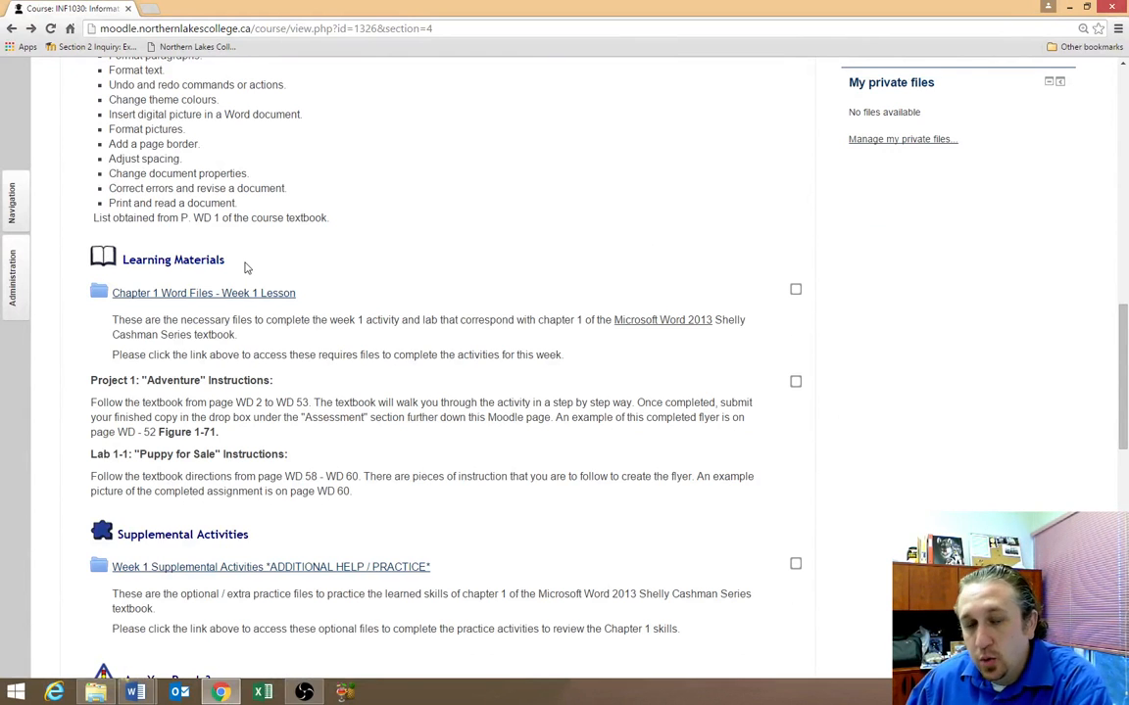
left_click(226, 296)
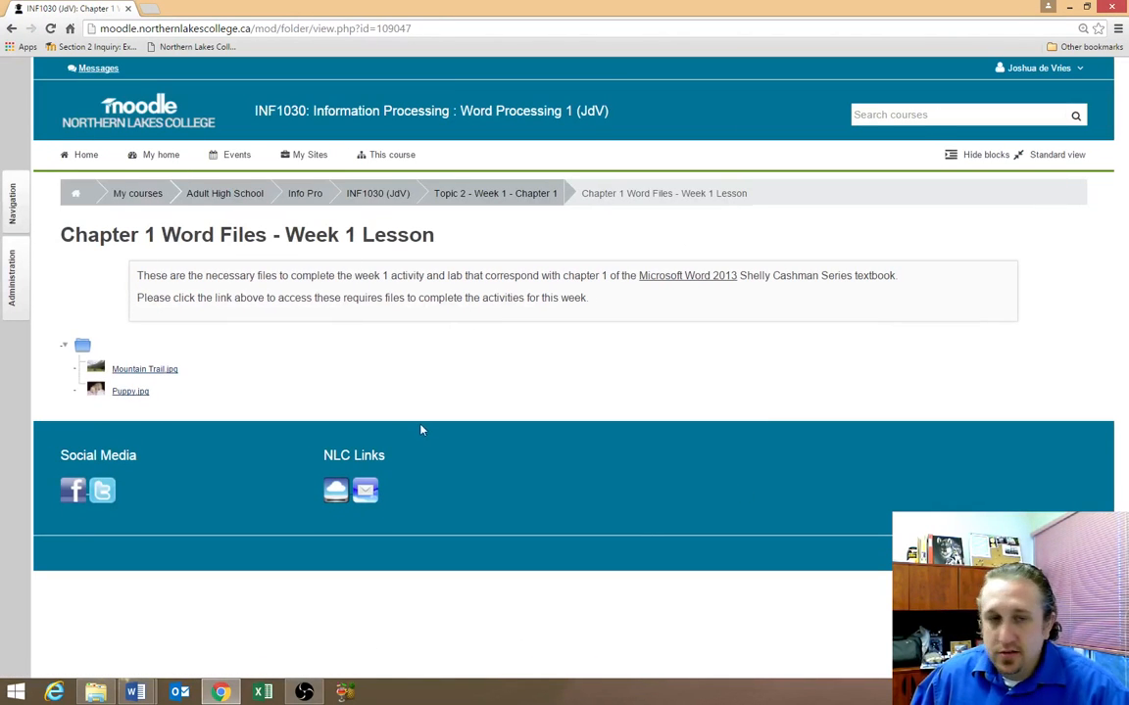
left_click(137, 371)
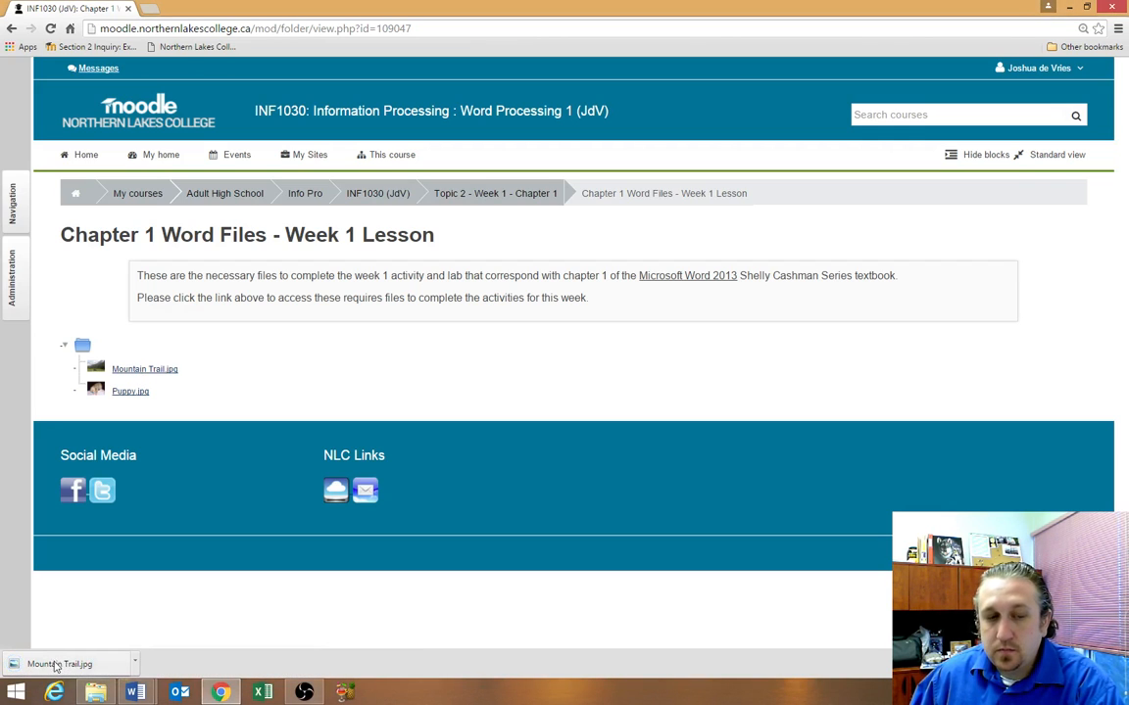
left_click_drag(56, 665, 457, 245)
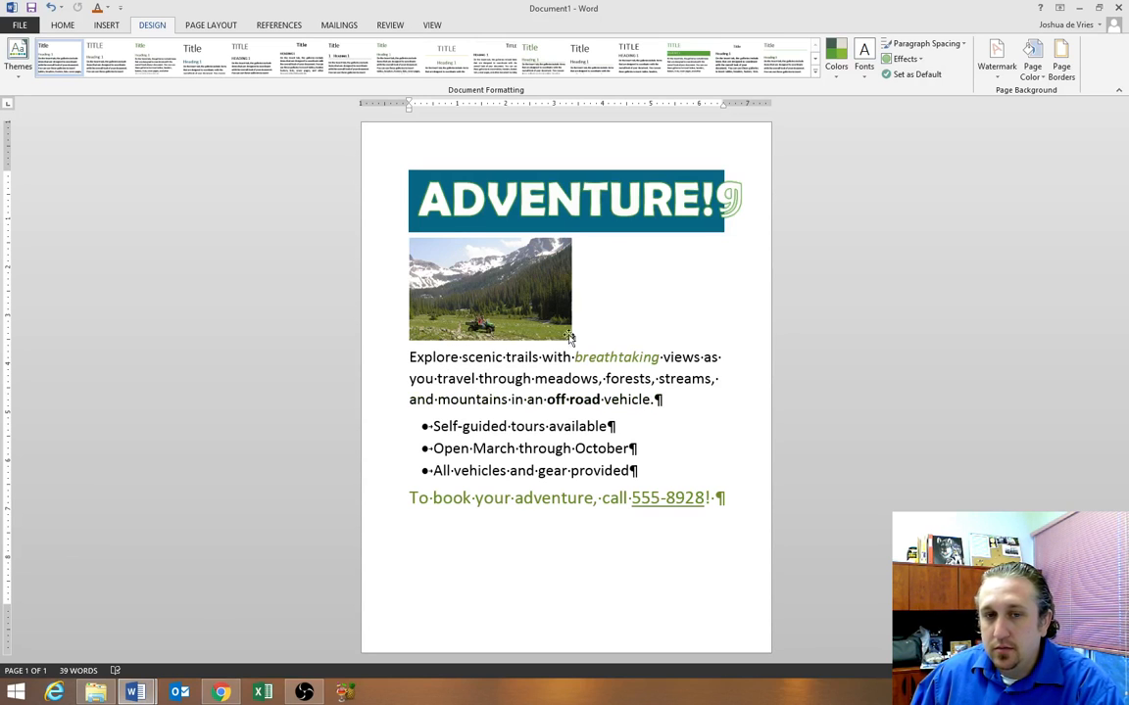
Drop Mountain Trail.jpg into the empty paragraph below the ADVENTURE! title
left_click(504, 301)
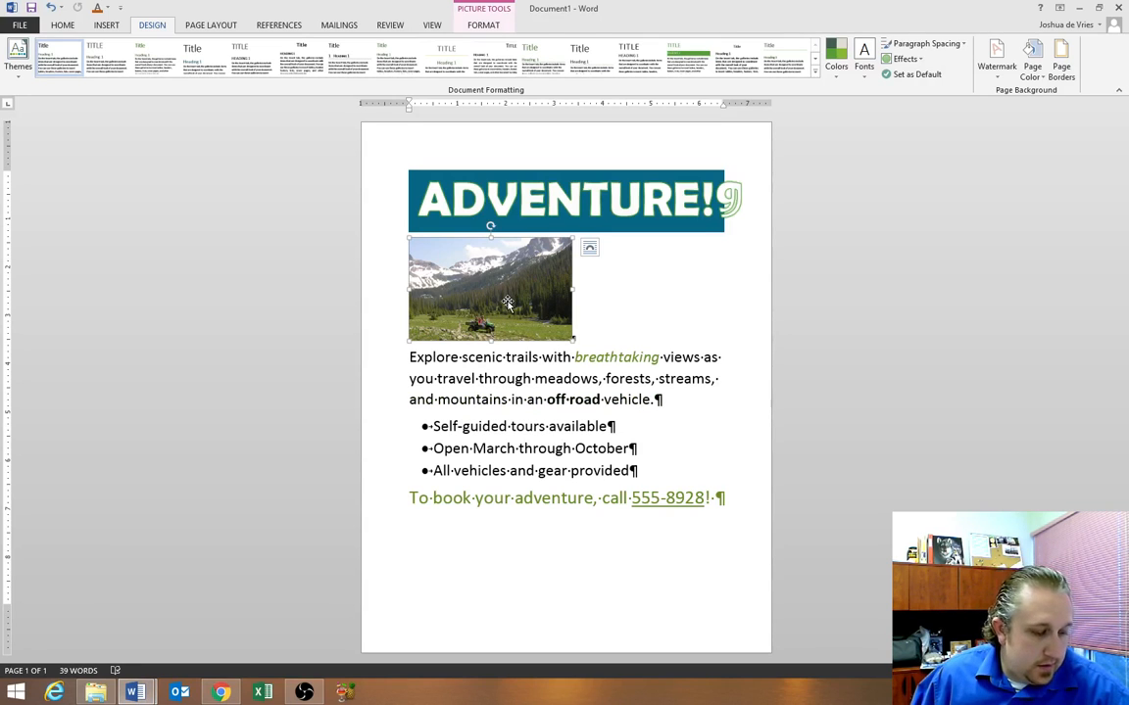
Set the mountain photo's wrapping to Top and Bottom and centre it under the ADVENTURE! title
left_click(589, 247)
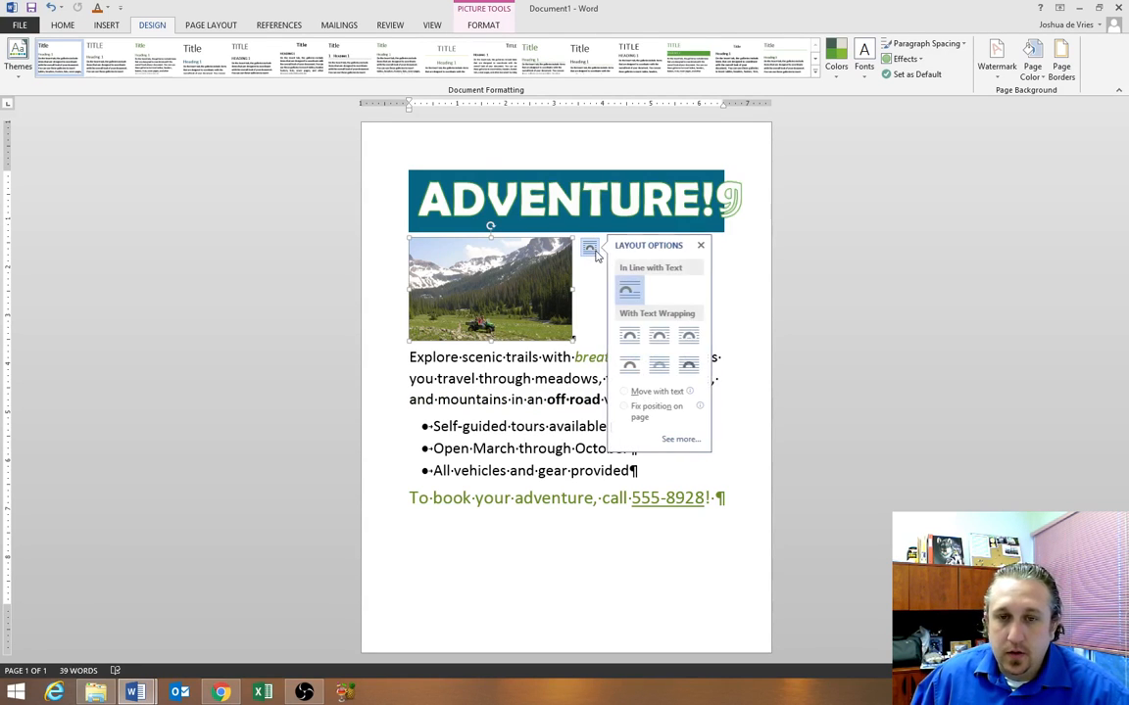
left_click(662, 339)
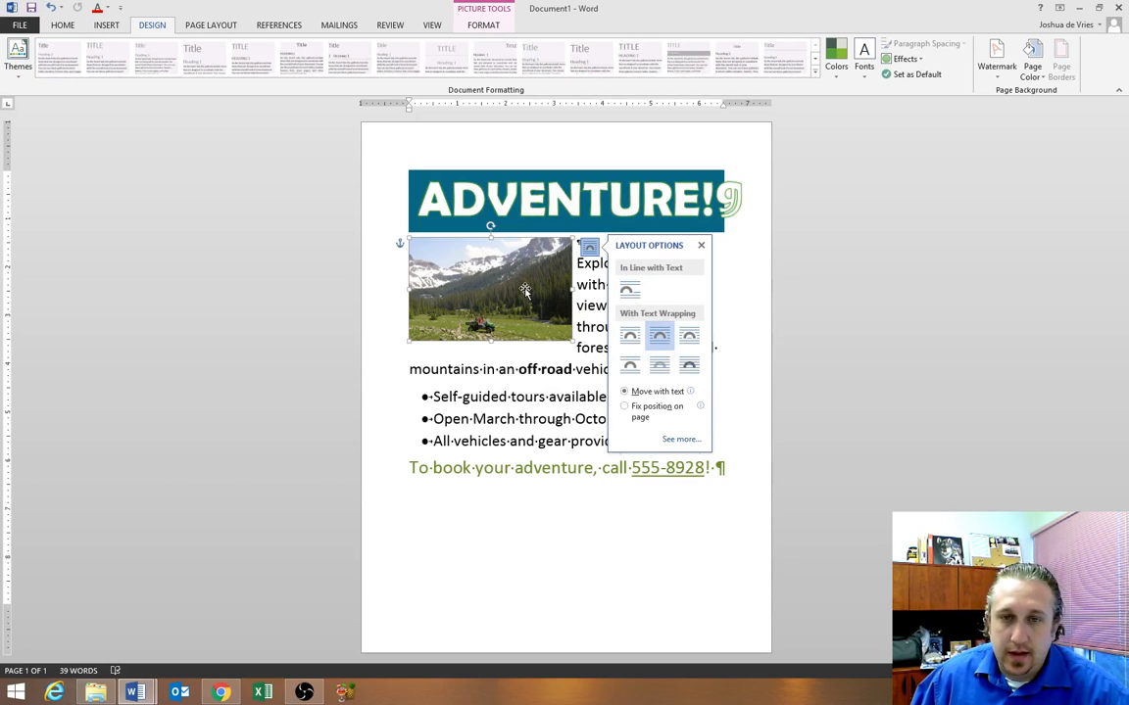
left_click(630, 365)
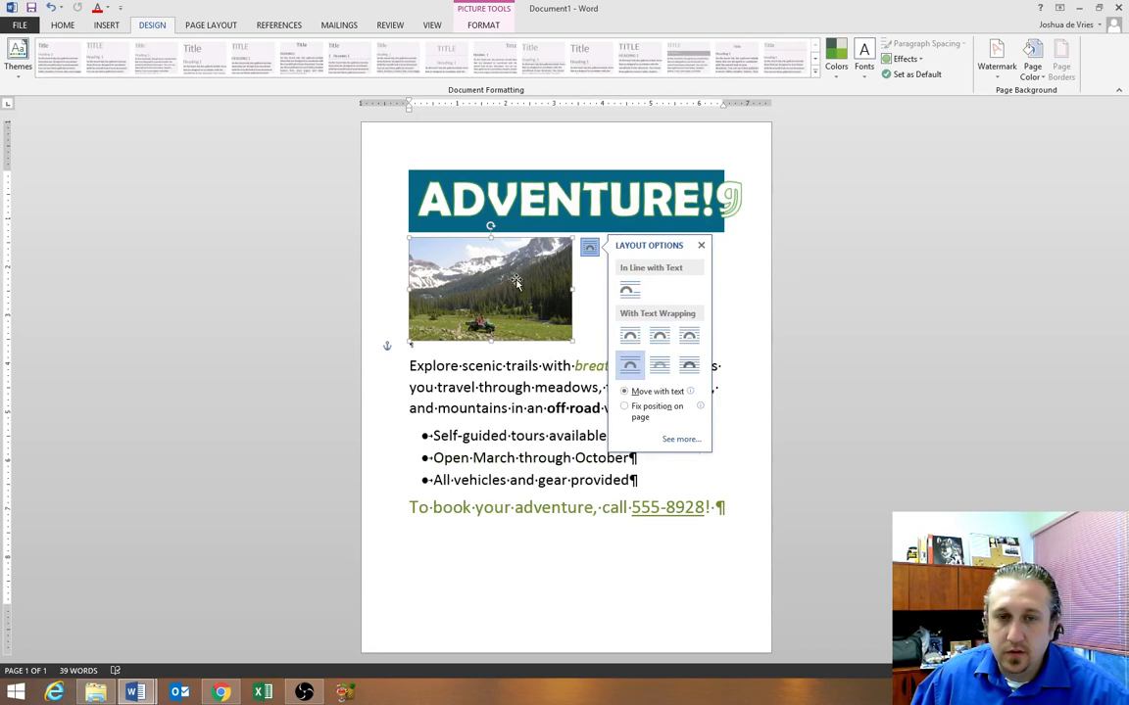
left_click_drag(516, 282, 592, 285)
left_click(688, 295)
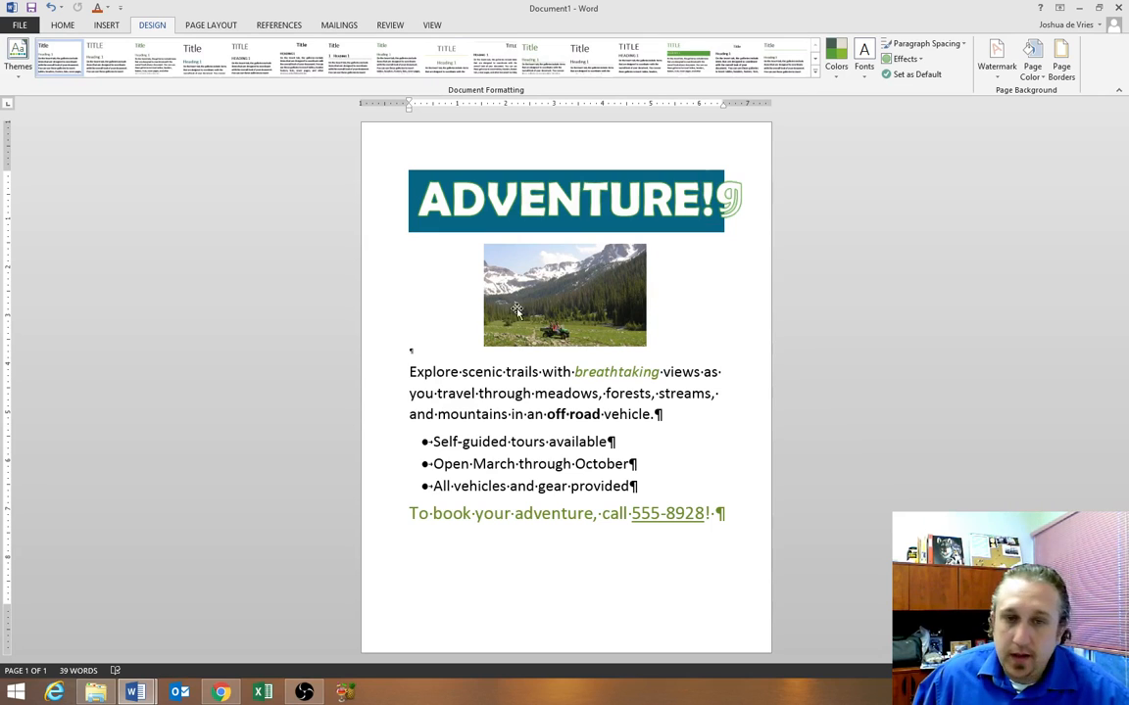
Enlarge the photo from its lower-left corner and nudge it right to keep it centred
left_click(607, 309)
left_click_drag(483, 346, 461, 361)
left_click_drag(627, 309, 653, 311)
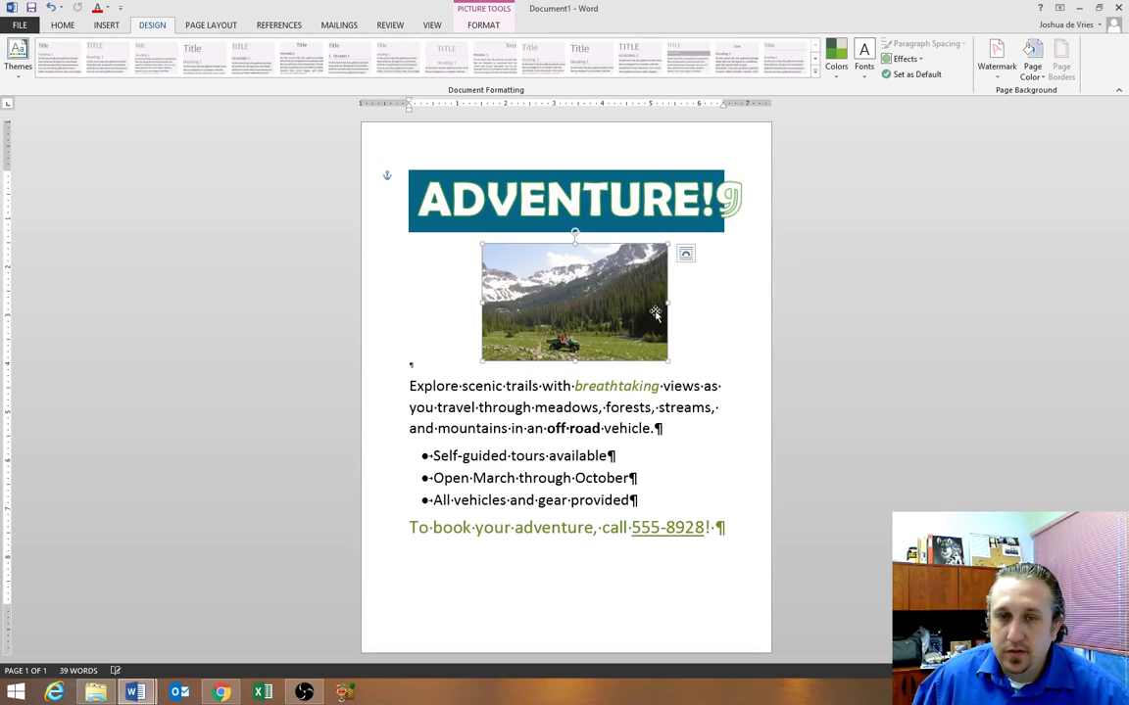
left_click(731, 322)
Reselect the photo and set the document zoom to 100%
left_click(547, 308)
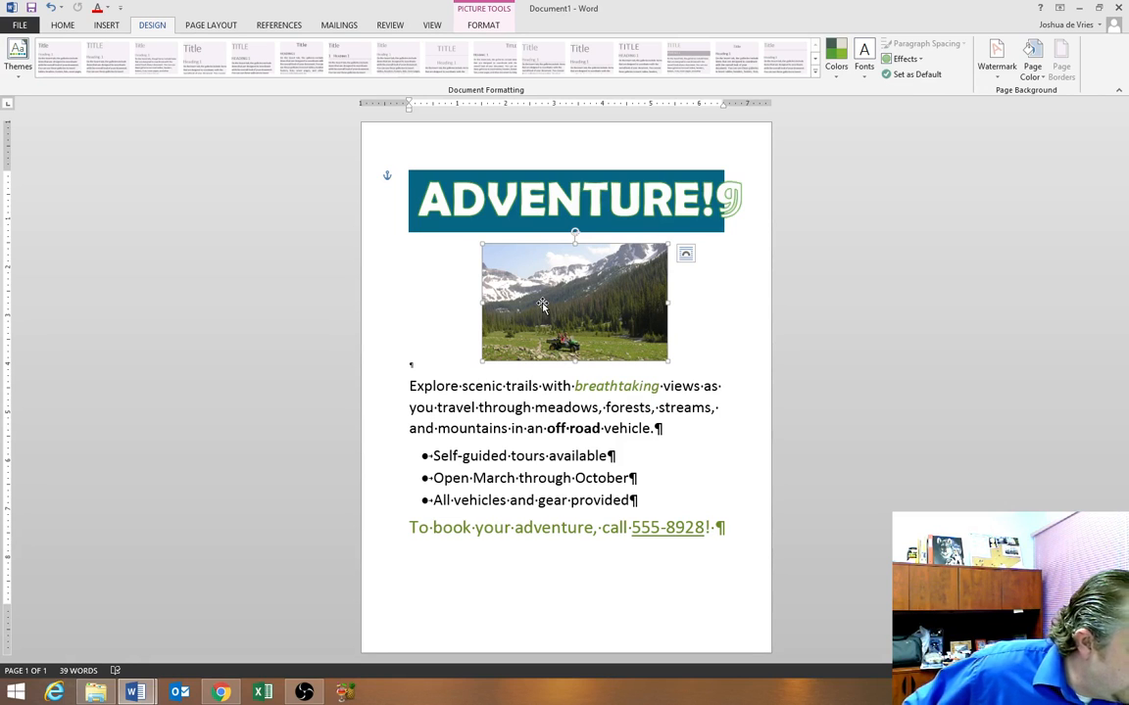
left_click(432, 26)
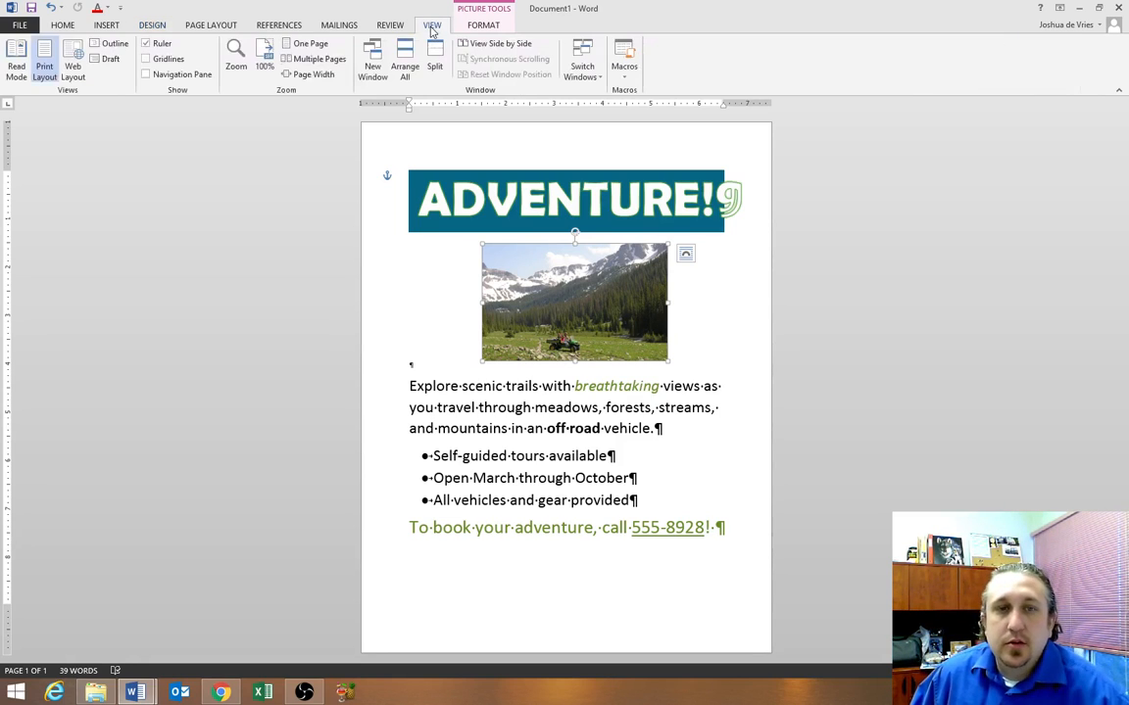
left_click(263, 68)
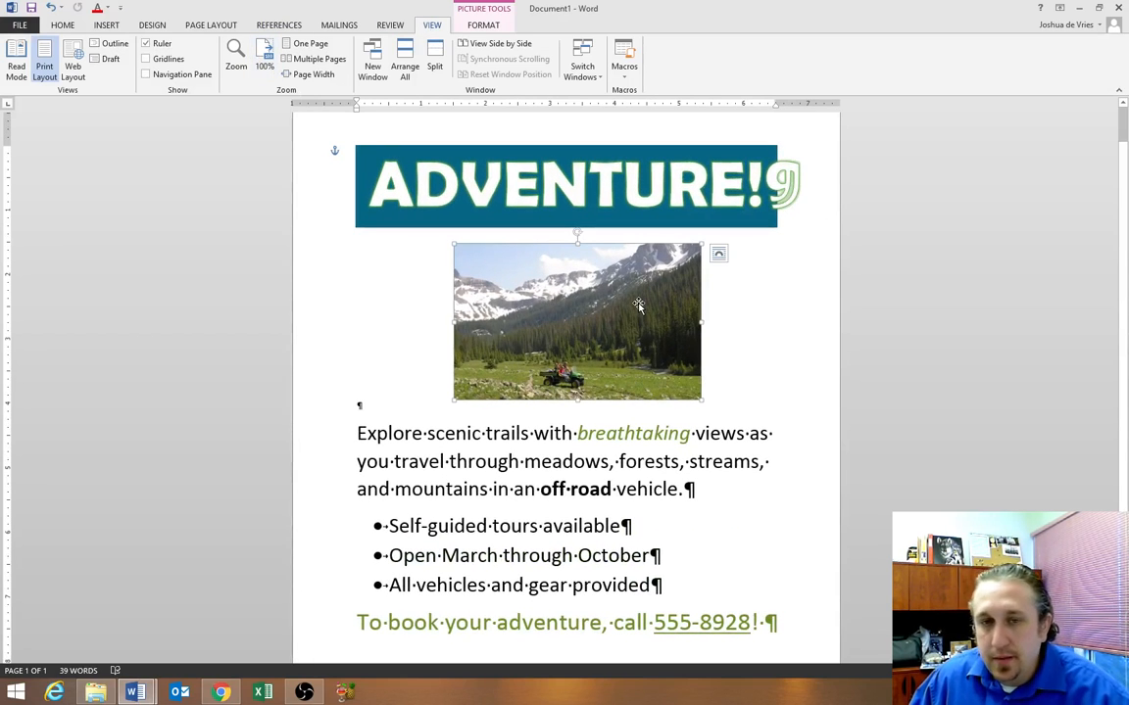